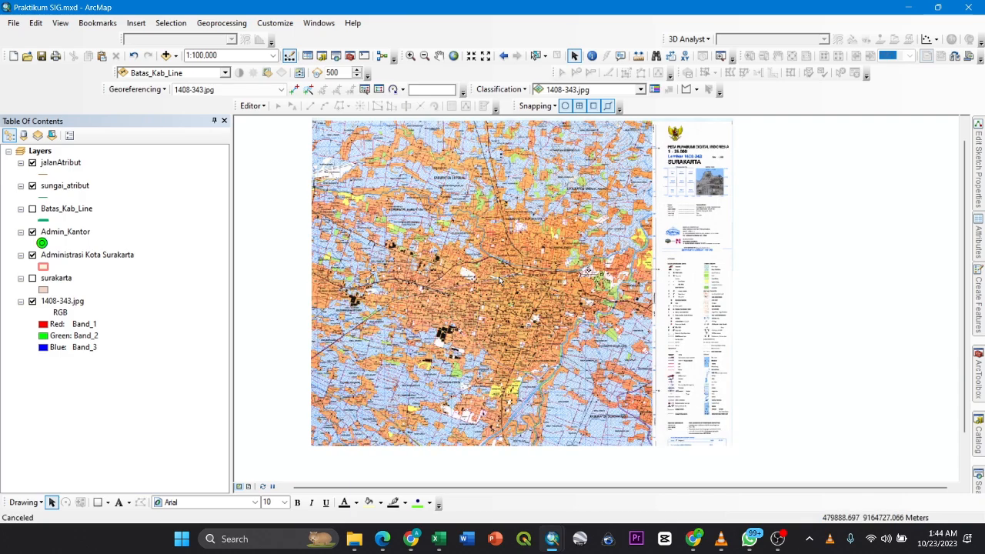
- Examine the road, river, office and administrative boundary layers over the Surakarta base map
drag(500, 281, 502, 302)
drag(415, 226, 416, 258)
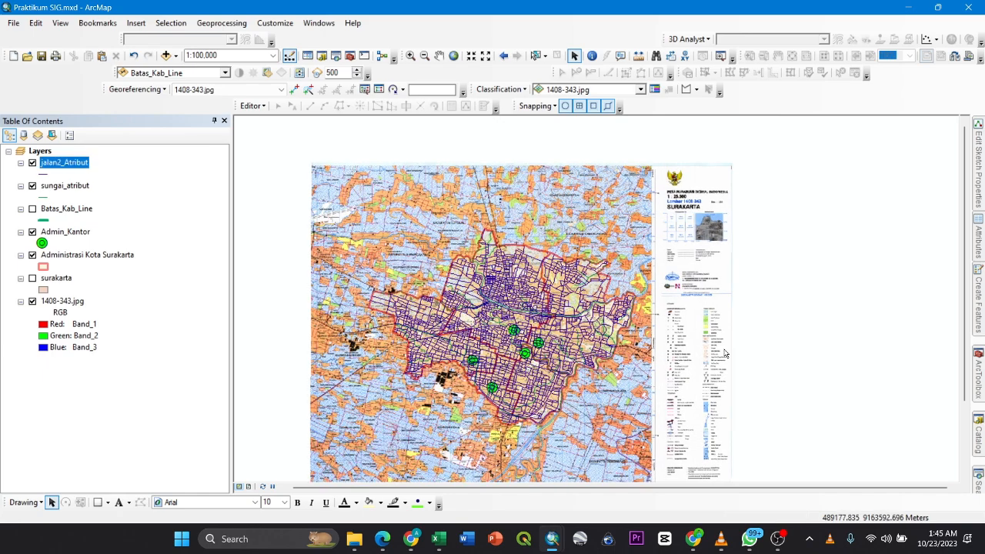
drag(625, 340, 553, 296)
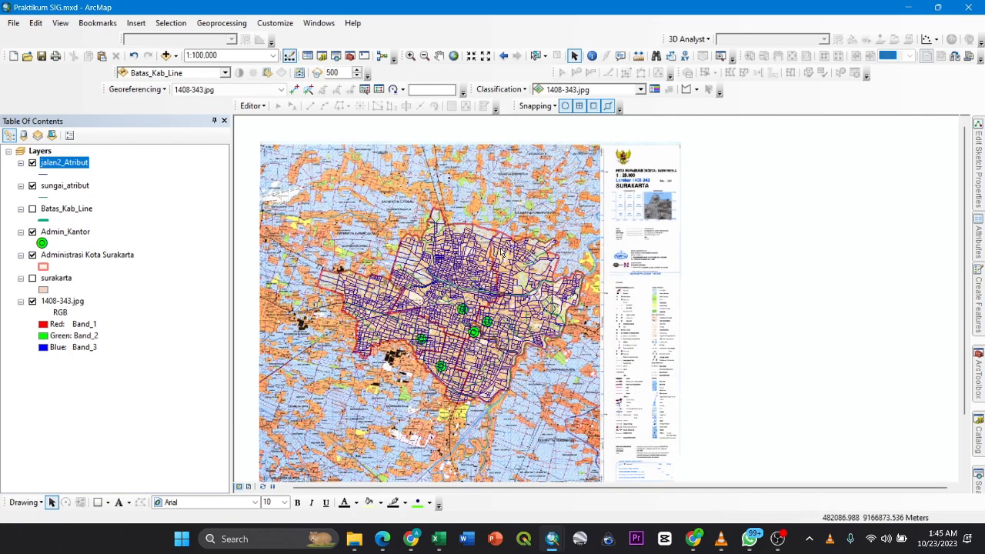
drag(387, 202, 395, 193)
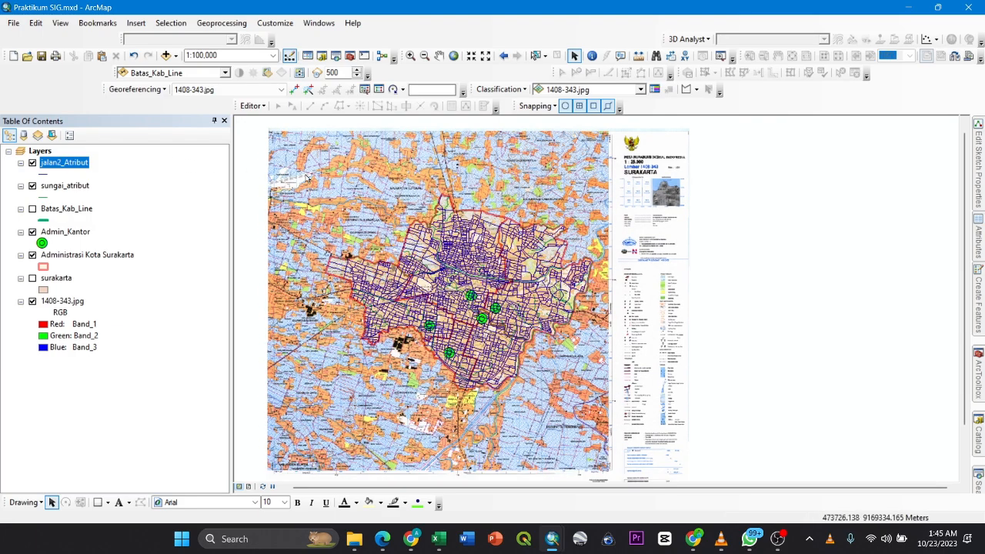
drag(306, 174, 281, 174)
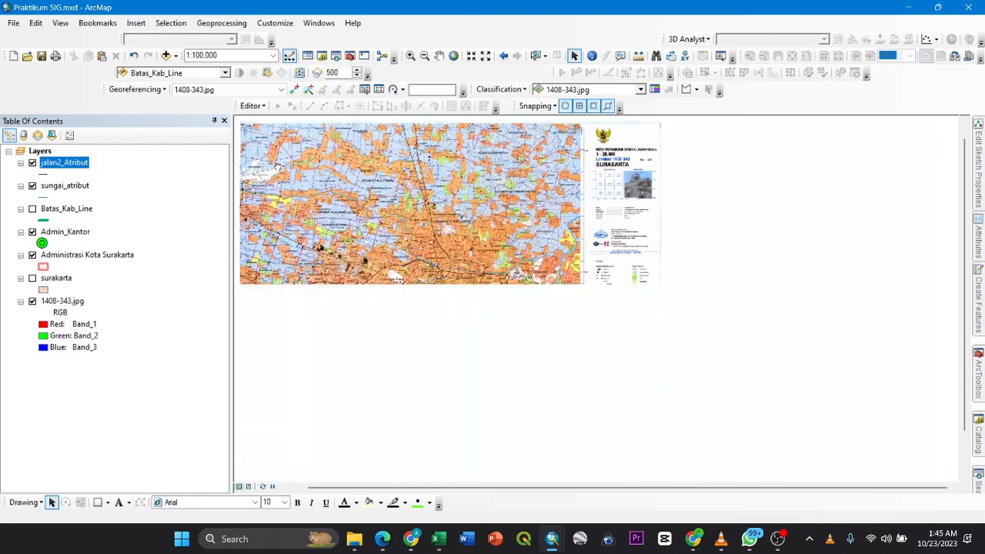
scroll(366, 240, up, 2)
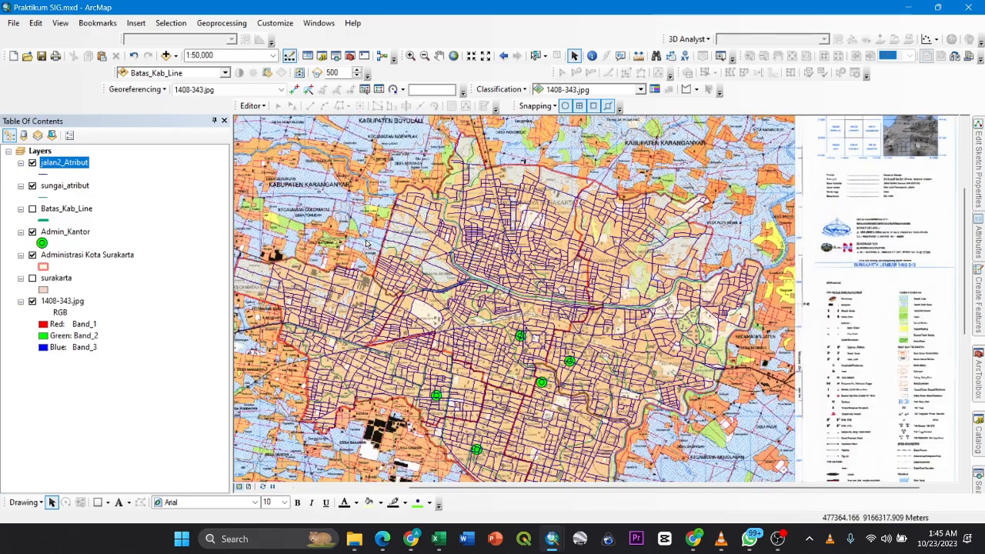
drag(366, 239, 366, 203)
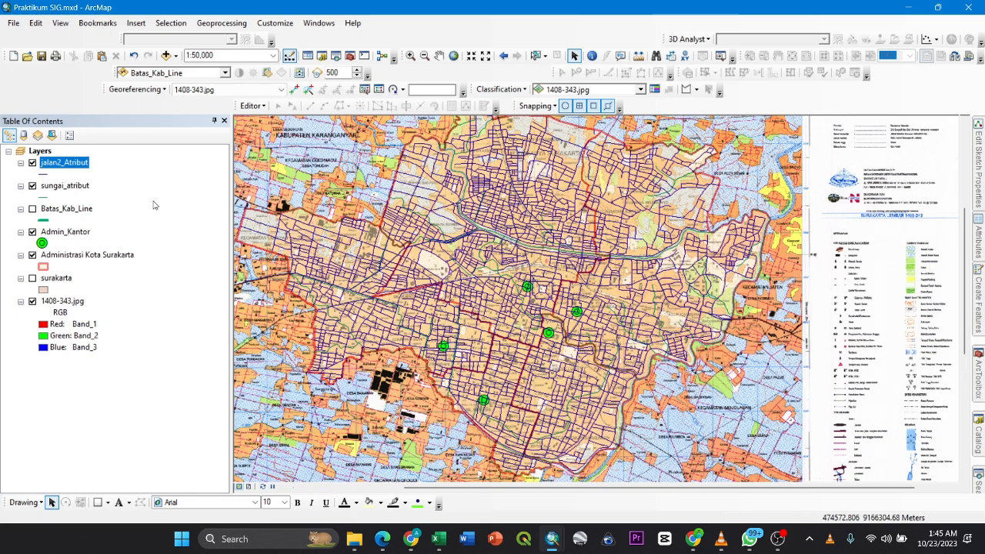
drag(344, 205, 354, 217)
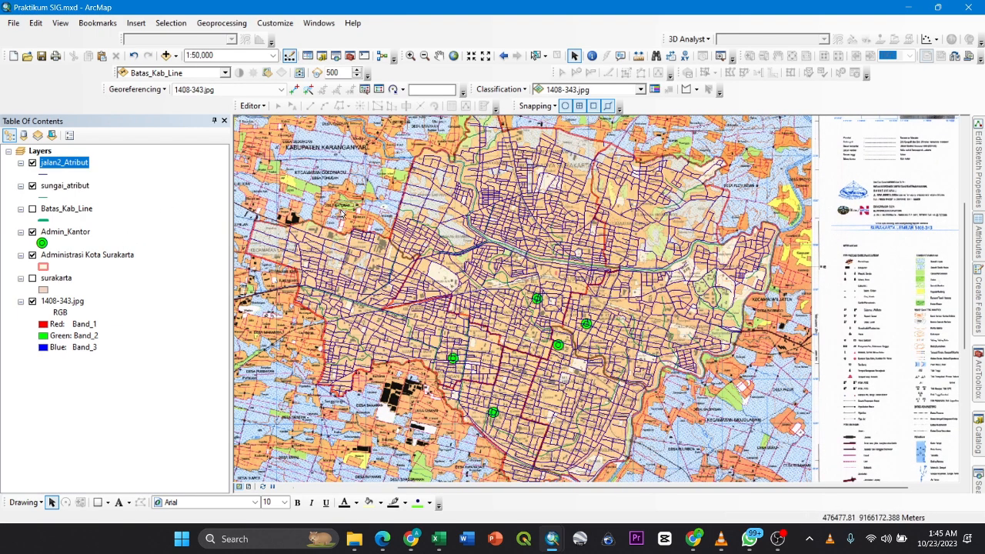
scroll(341, 214, up, 1)
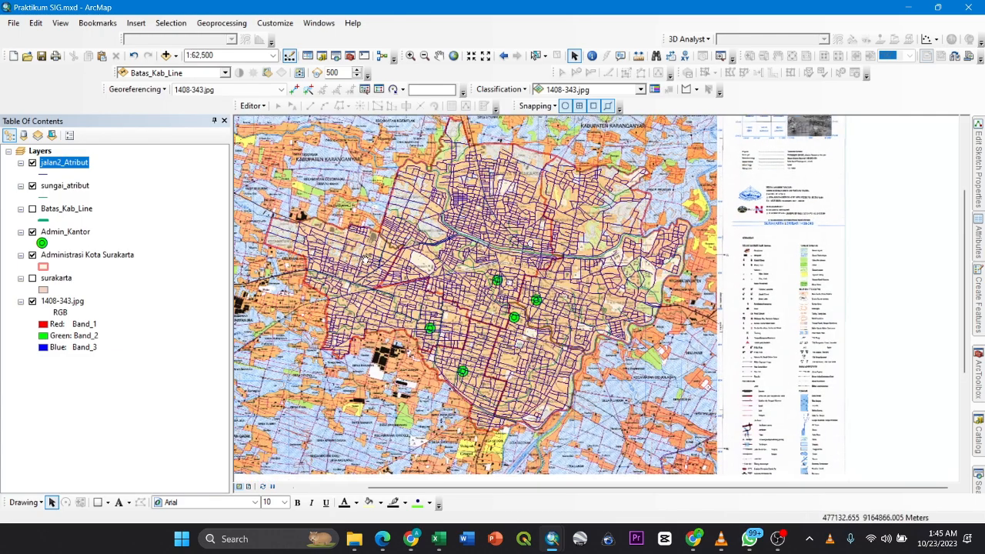
- Hide the jalan2_Atribut, sungai_atribut and Admin_Kantor layers, leaving only the Administrasi Kota Surakarta boundaries over the base map
click(32, 163)
click(33, 185)
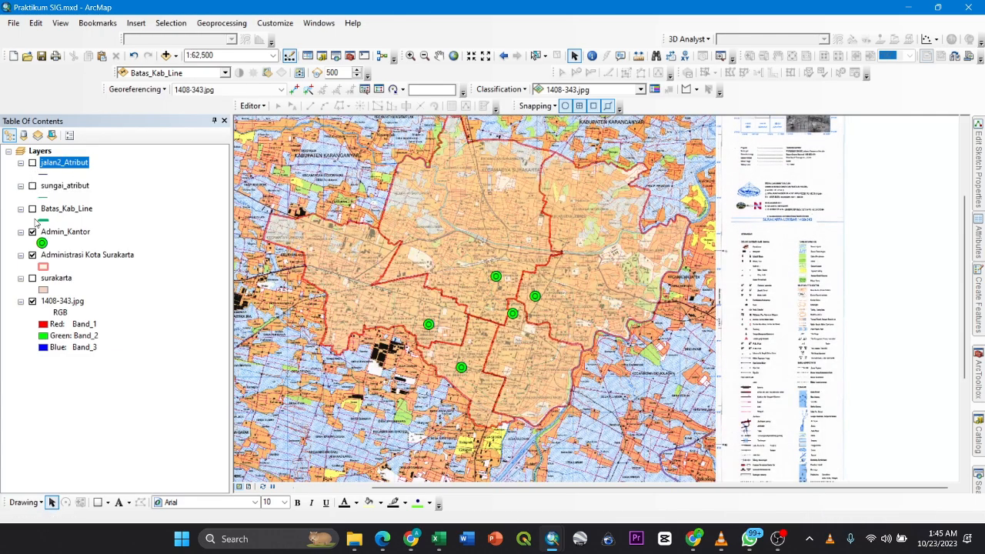
click(33, 231)
click(32, 278)
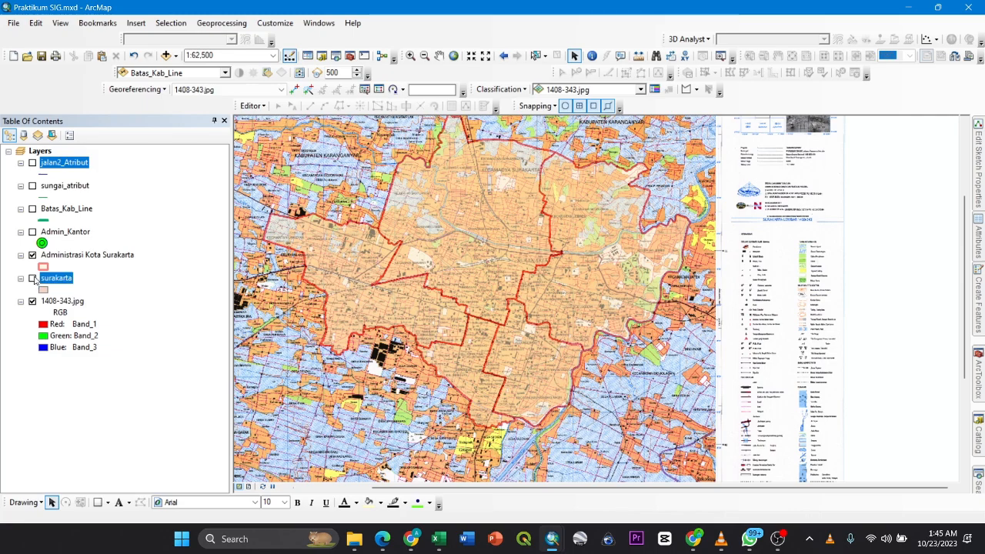
click(32, 278)
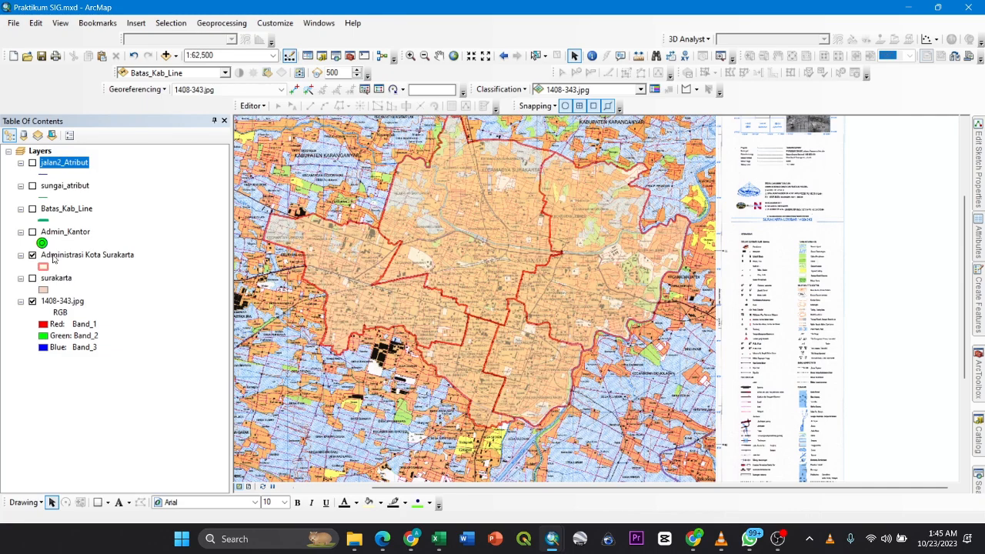
- Open the attribute table of the Administrasi Kota Surakarta layer and position it over the map
right_click(53, 259)
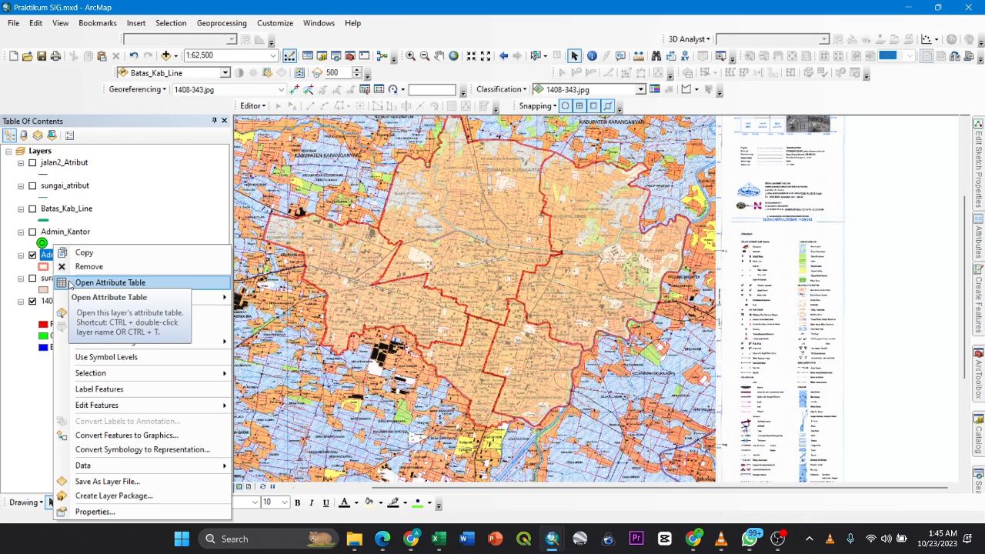
click(108, 282)
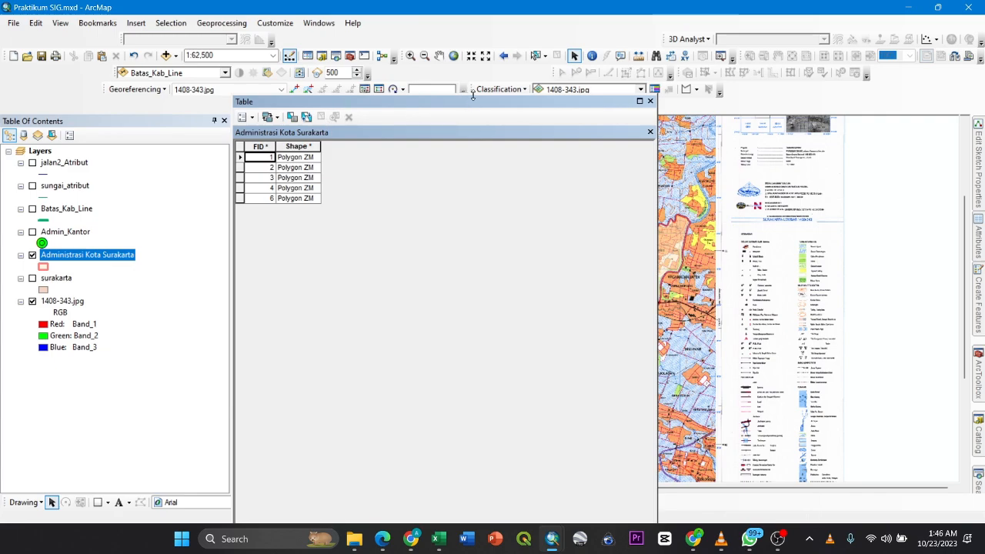
drag(472, 95, 603, 251)
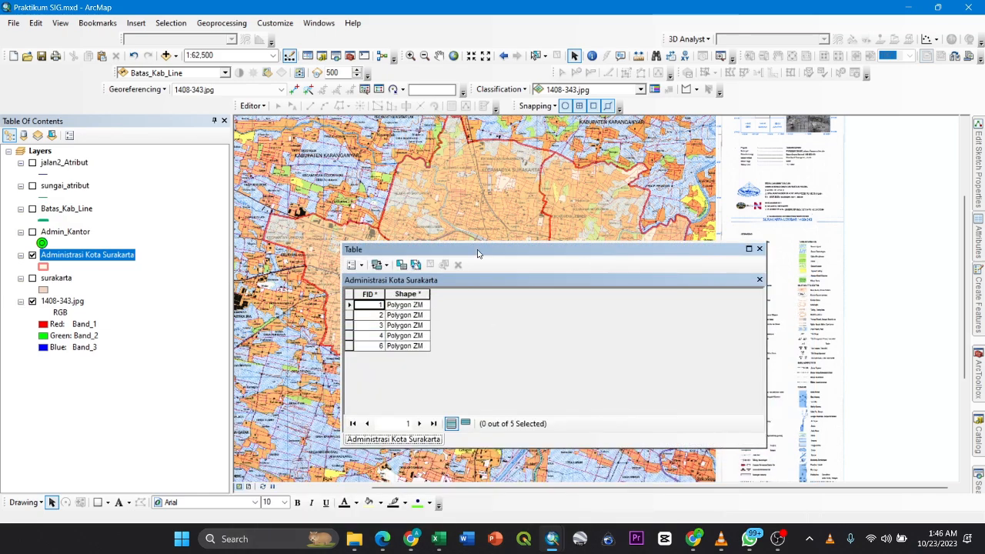
drag(477, 254, 462, 232)
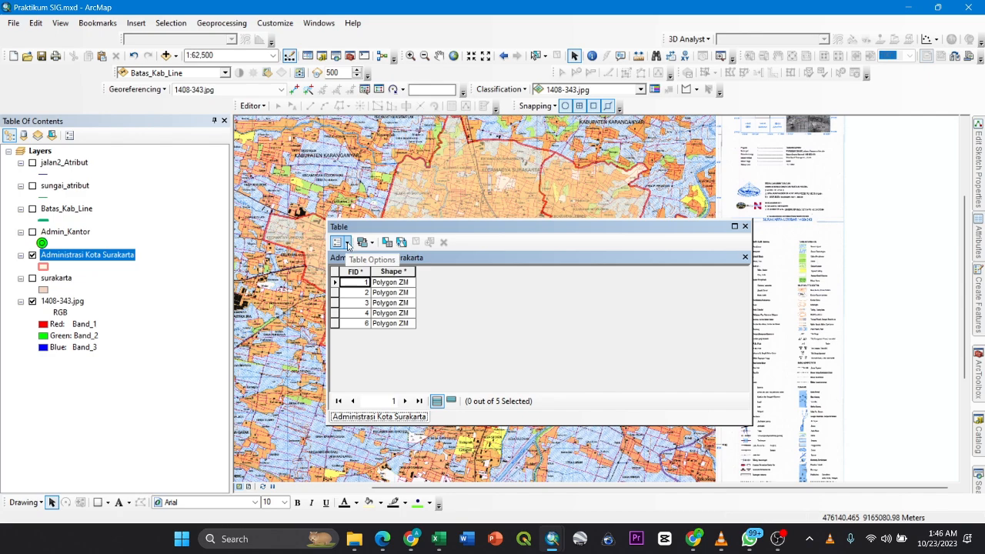
- Add a Text field named Keterangan to the Administrasi Kota Surakarta attribute table
click(348, 243)
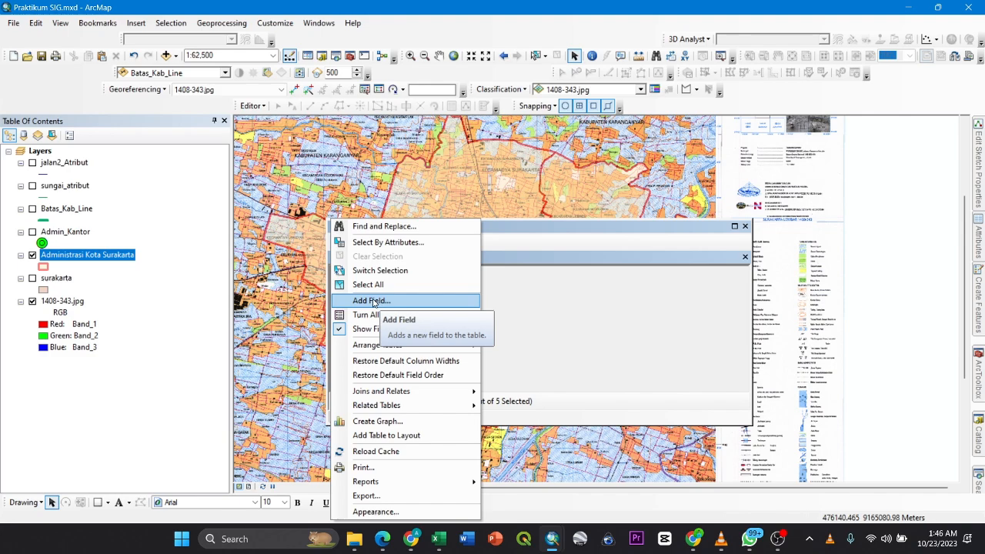
click(539, 277)
click(348, 243)
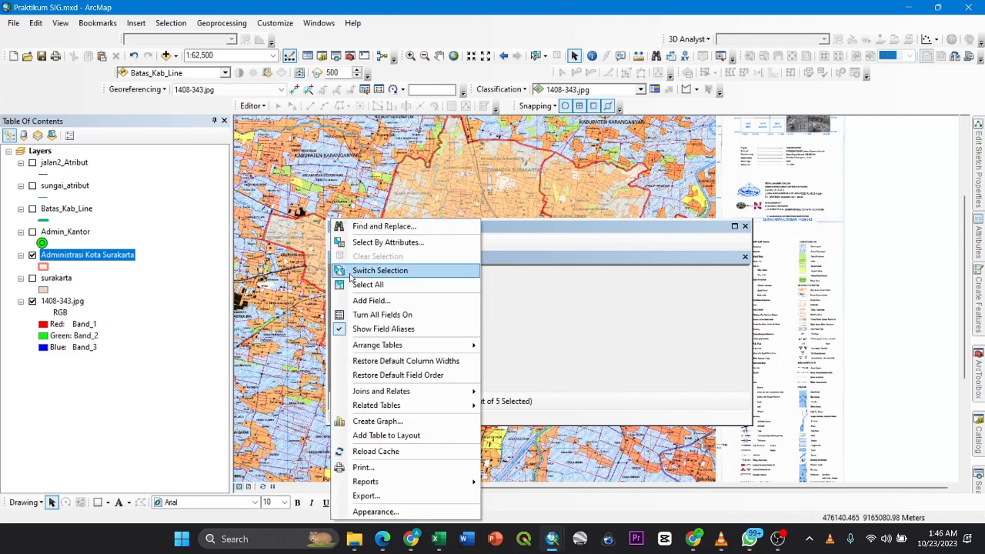
click(358, 301)
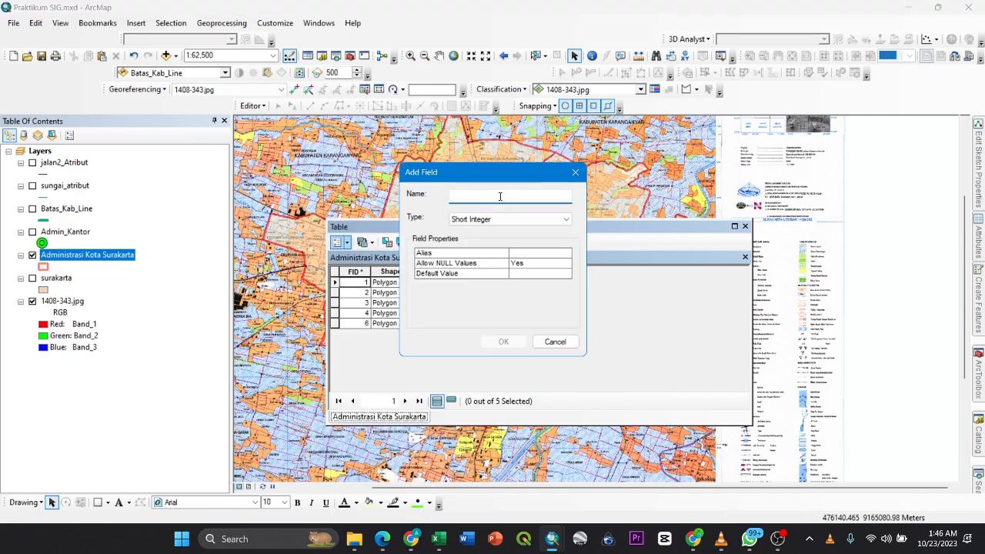
text(Keterangan)
click(496, 220)
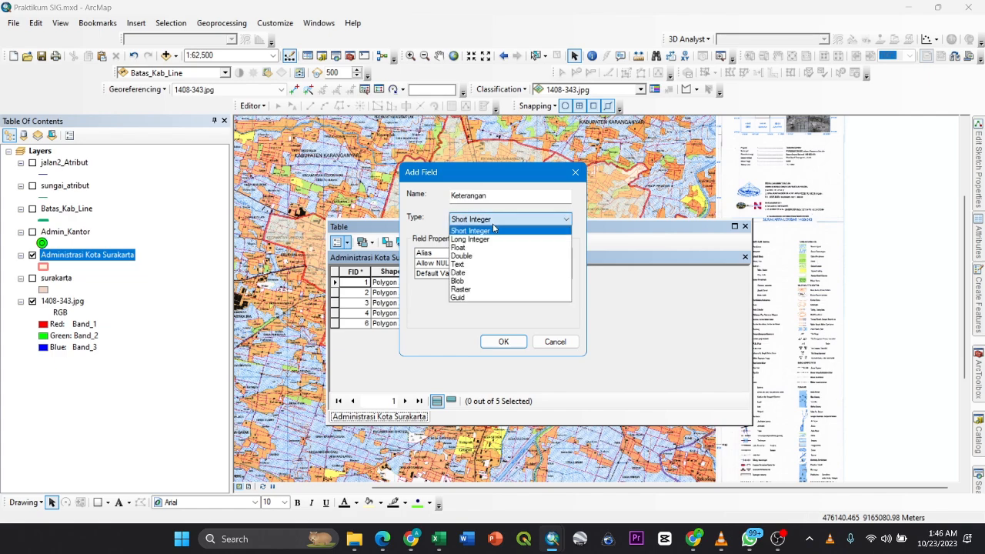
click(499, 263)
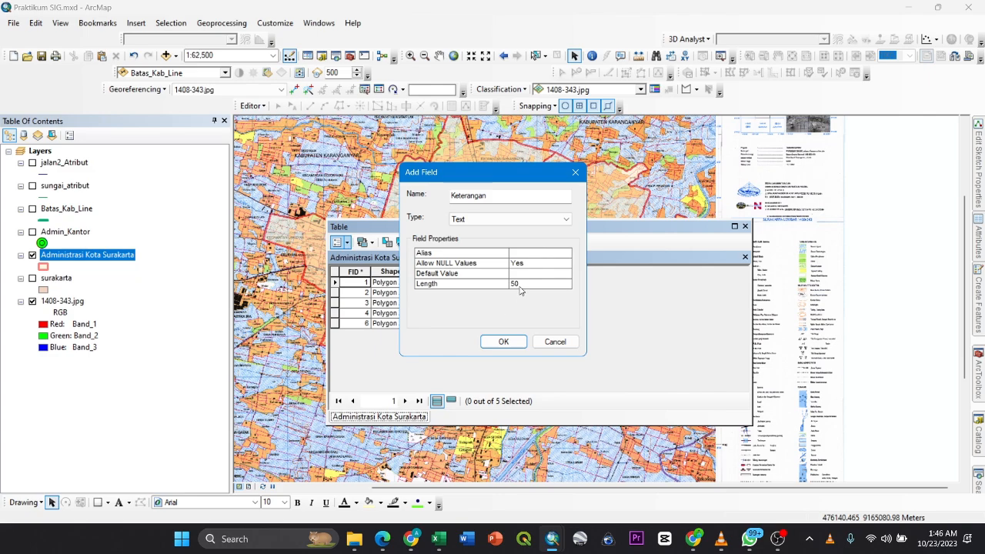
drag(520, 283, 509, 285)
key(BackSpace)
click(498, 343)
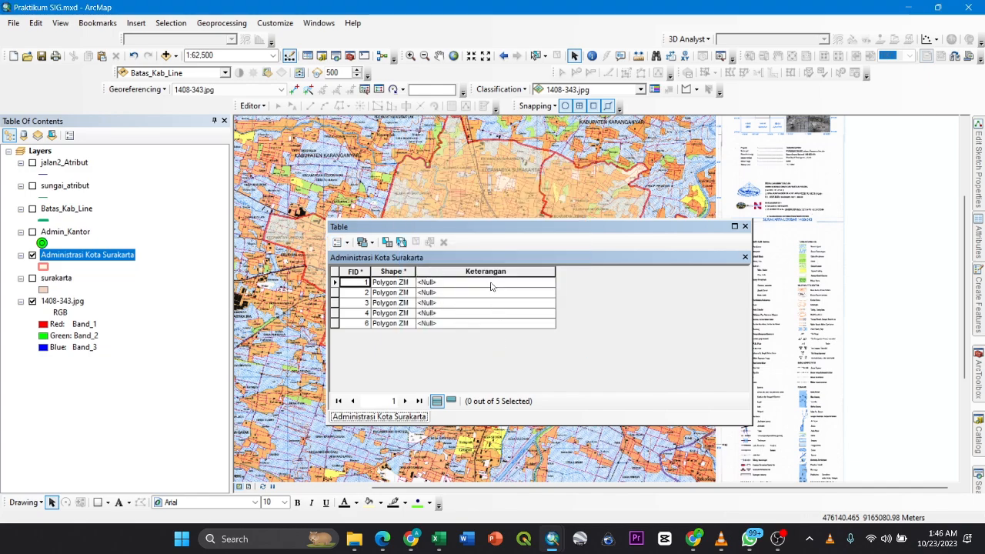
- Move the attribute table aside, then select the record with FID 1 and zoom the map to its polygon
drag(509, 229, 682, 219)
drag(543, 221, 566, 215)
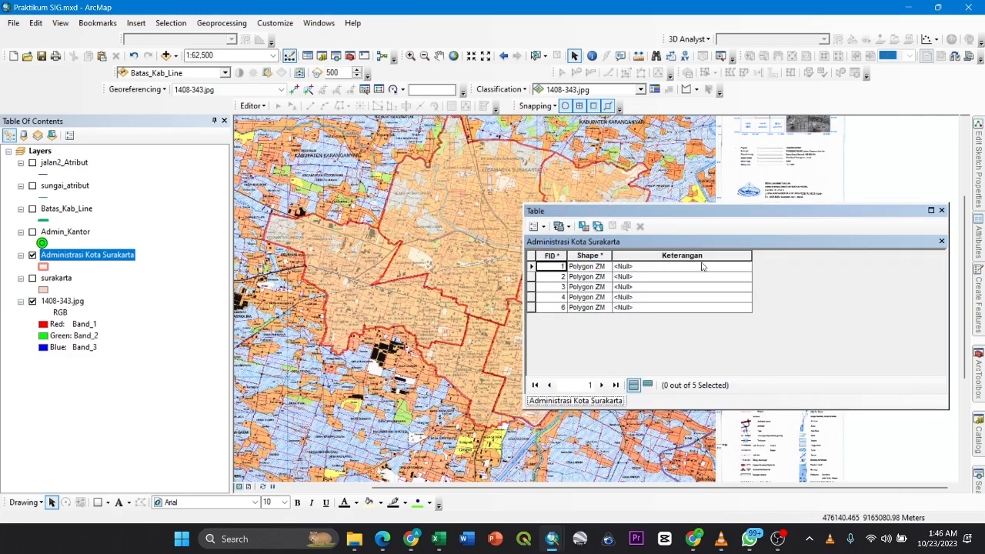
drag(661, 210, 689, 194)
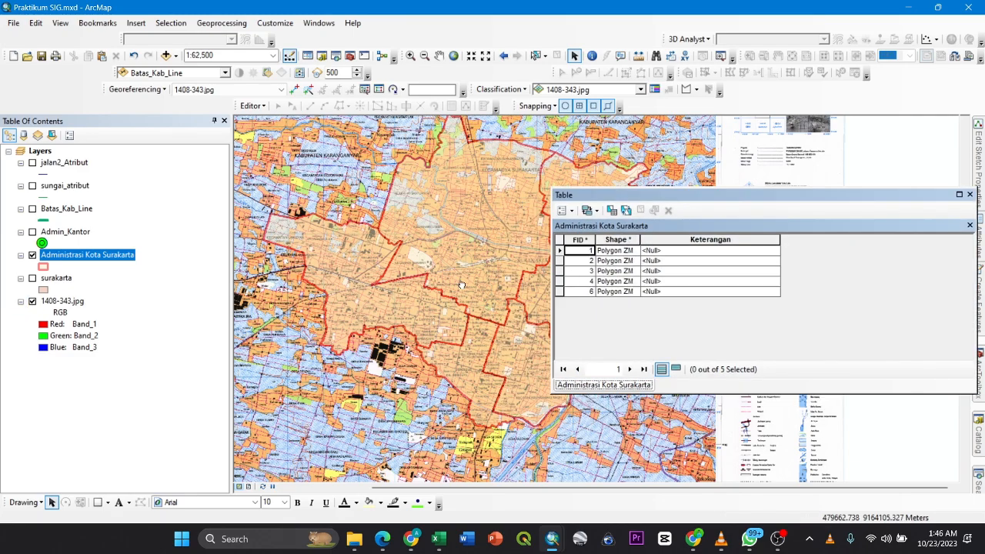
mouse_move(540, 246)
mouse_down()
mouse_move(490, 263)
mouse_move(558, 251)
mouse_up()
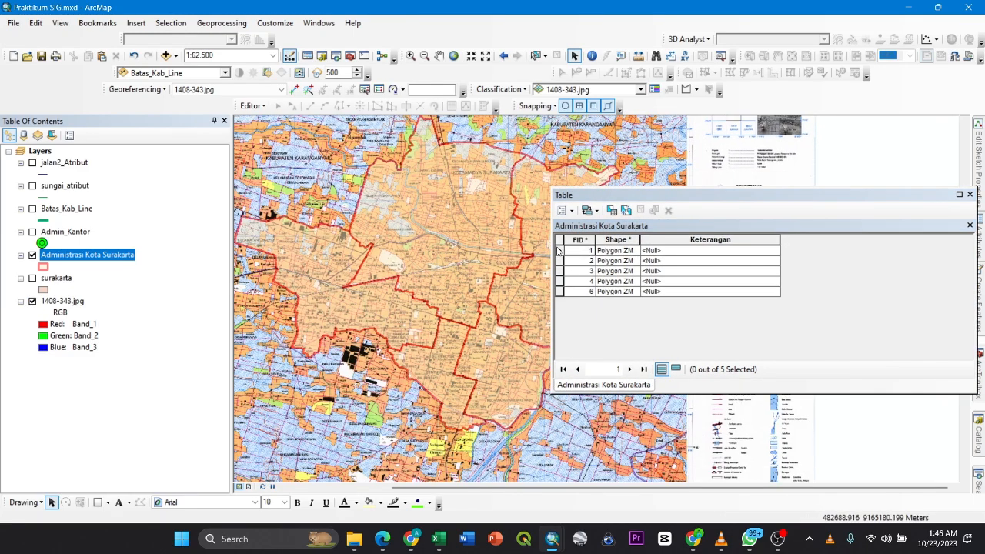
click(559, 250)
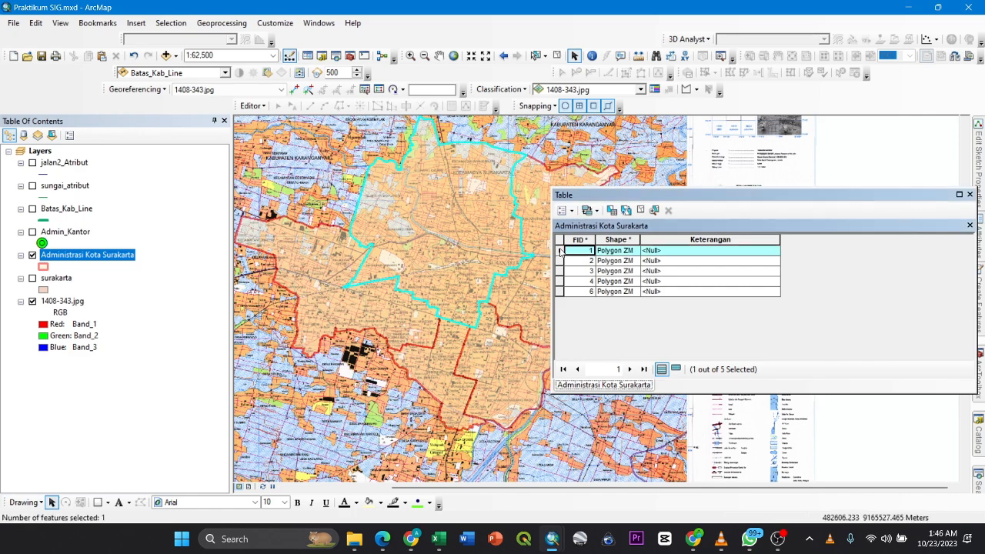
right_click(560, 251)
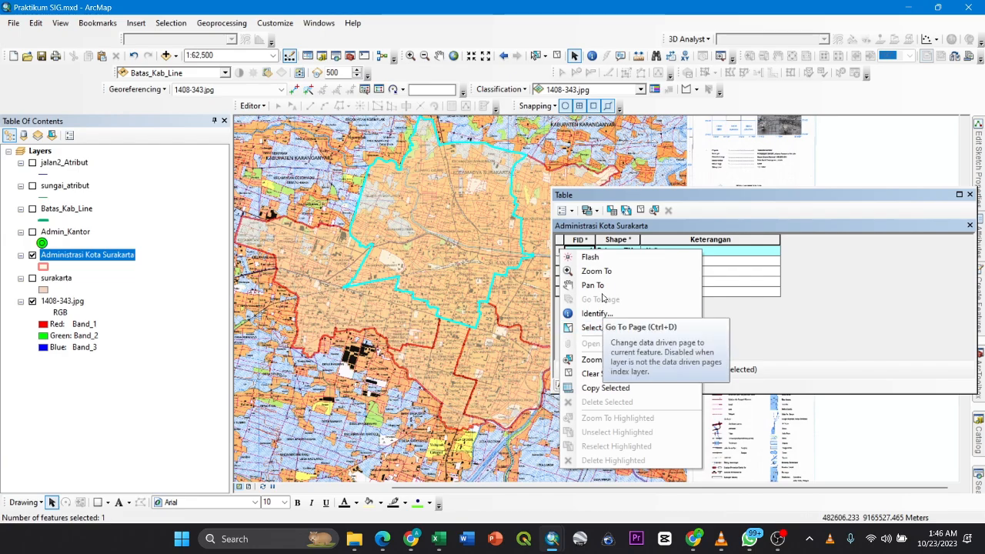
click(601, 360)
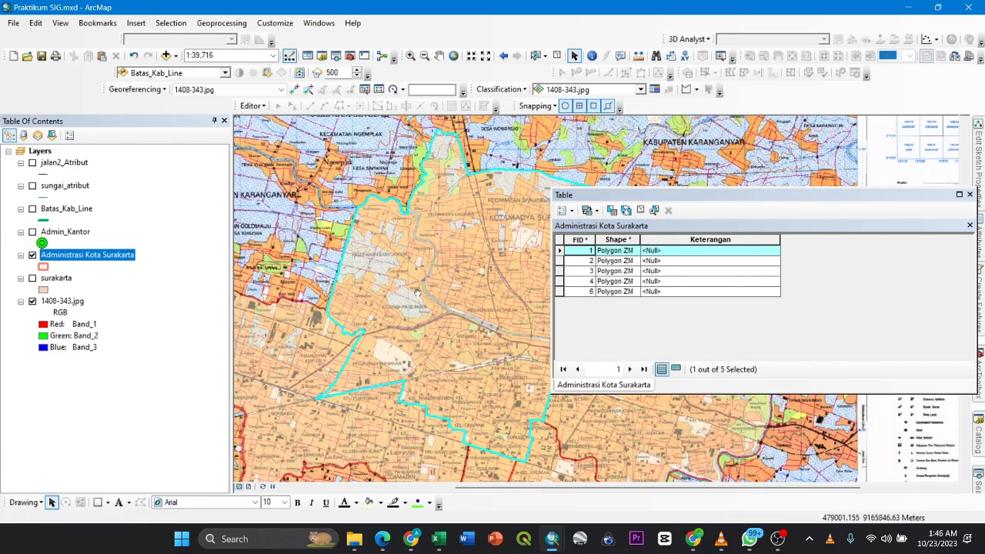
scroll(416, 293, up, 3)
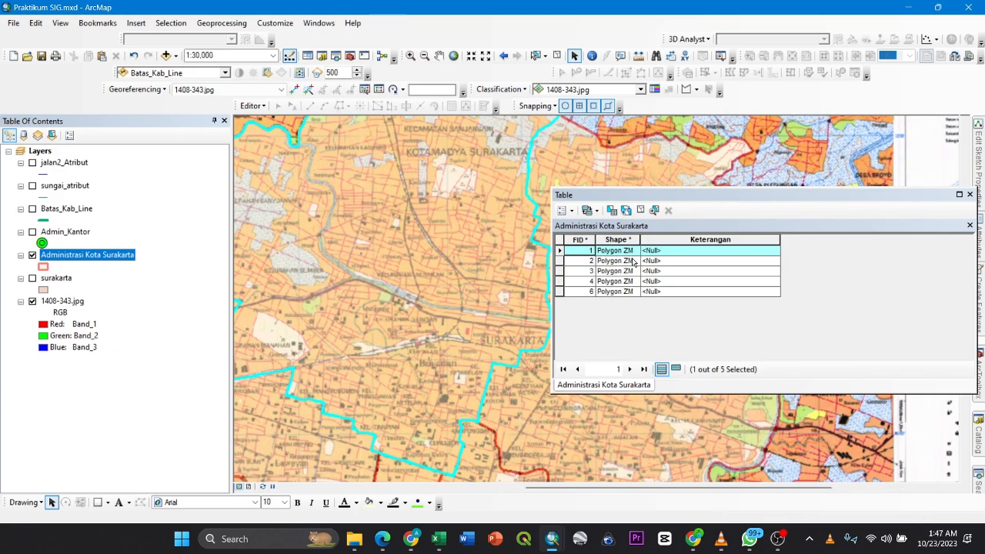
click(710, 251)
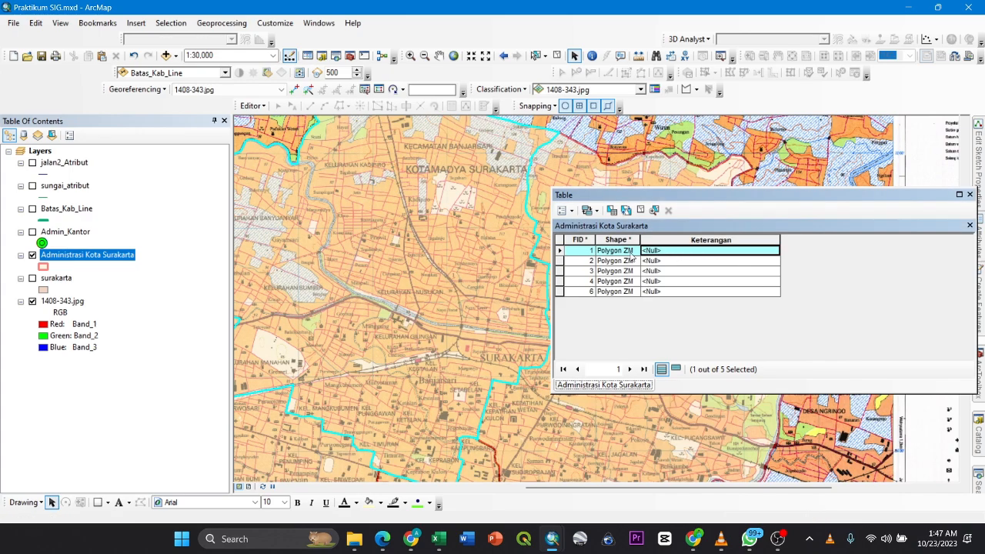
click(677, 261)
click(677, 271)
click(677, 281)
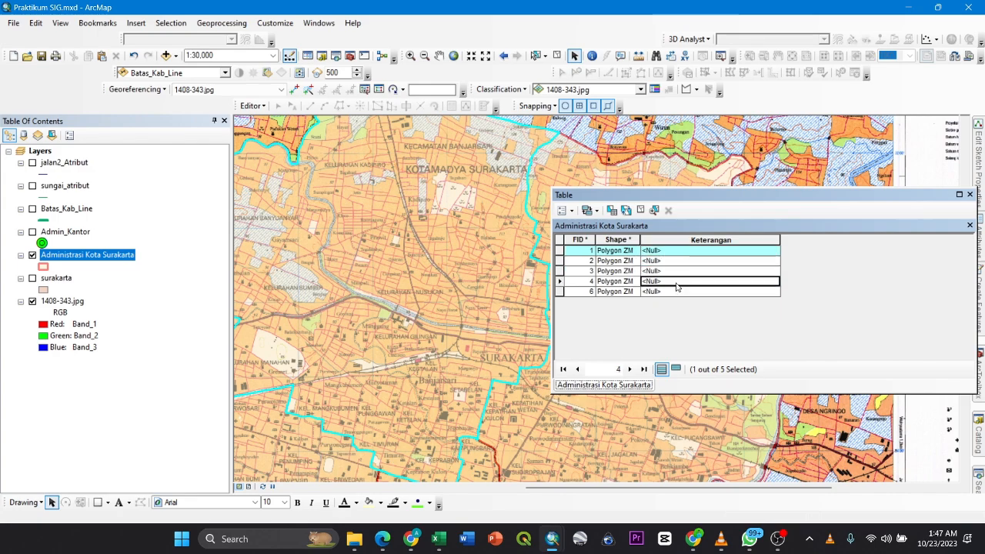
click(677, 292)
click(673, 253)
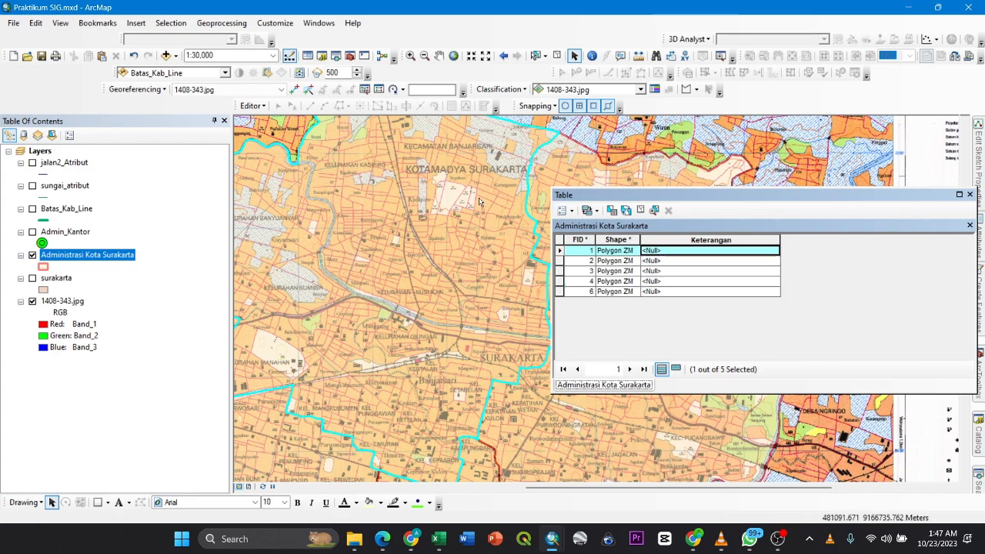
- Start an edit session on the Administrasi Kota Surakarta layer and set the Keterangan of FID 1 to Kecamatan Banjarsari
right_click(124, 259)
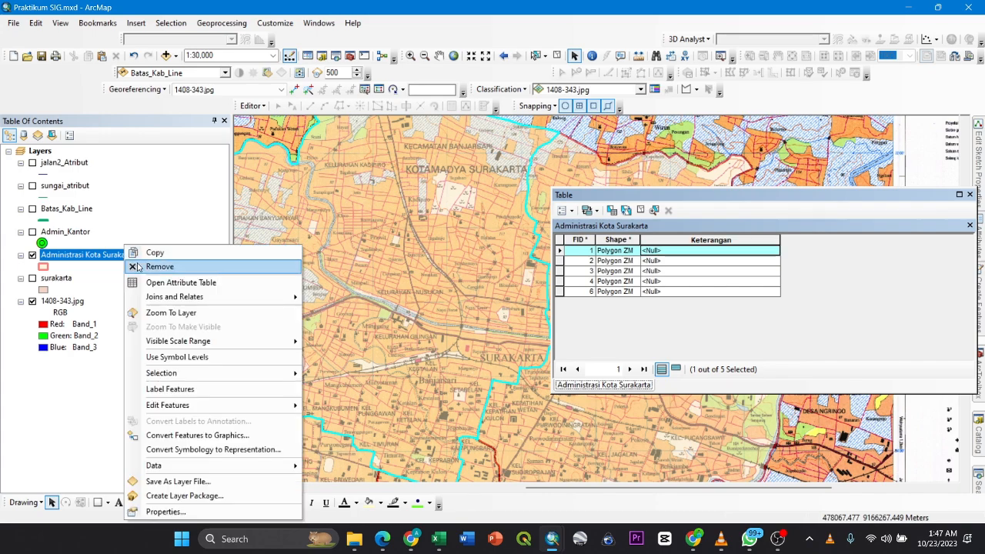
mouse_move(193, 408)
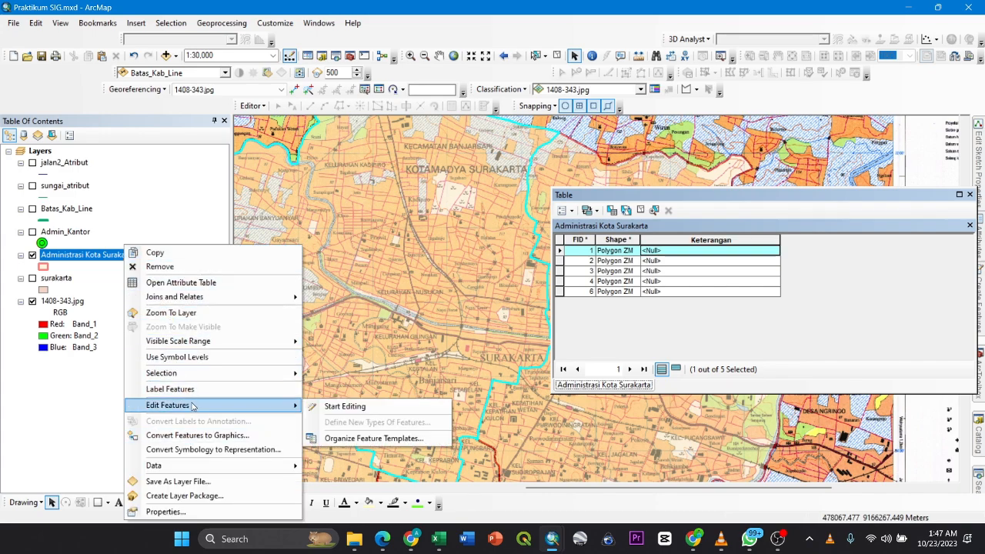
click(328, 407)
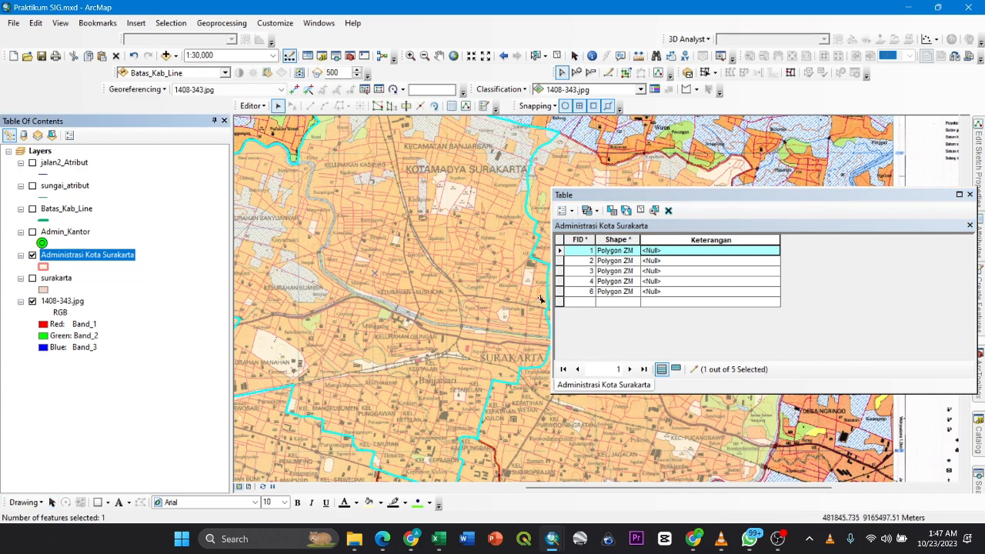
click(659, 251)
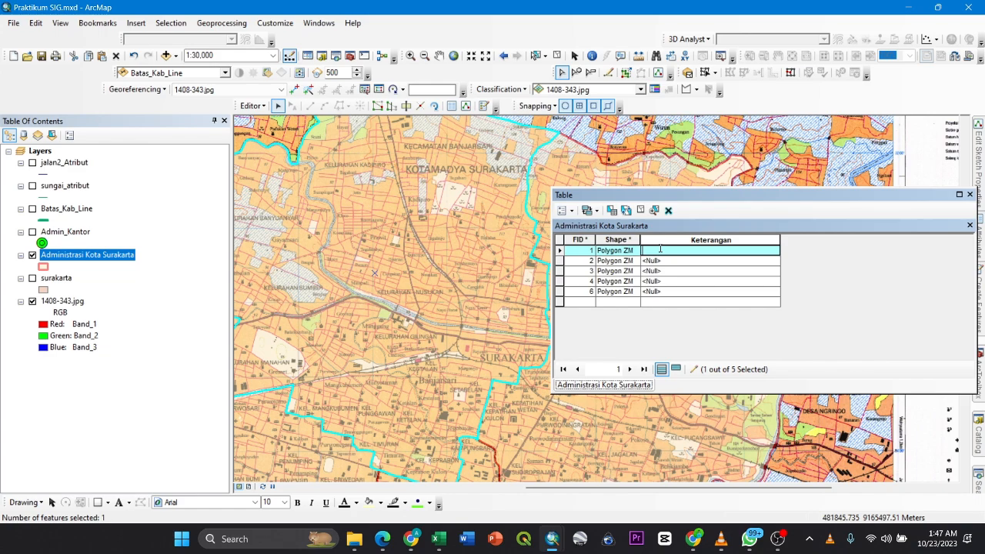
text(Kecamata)
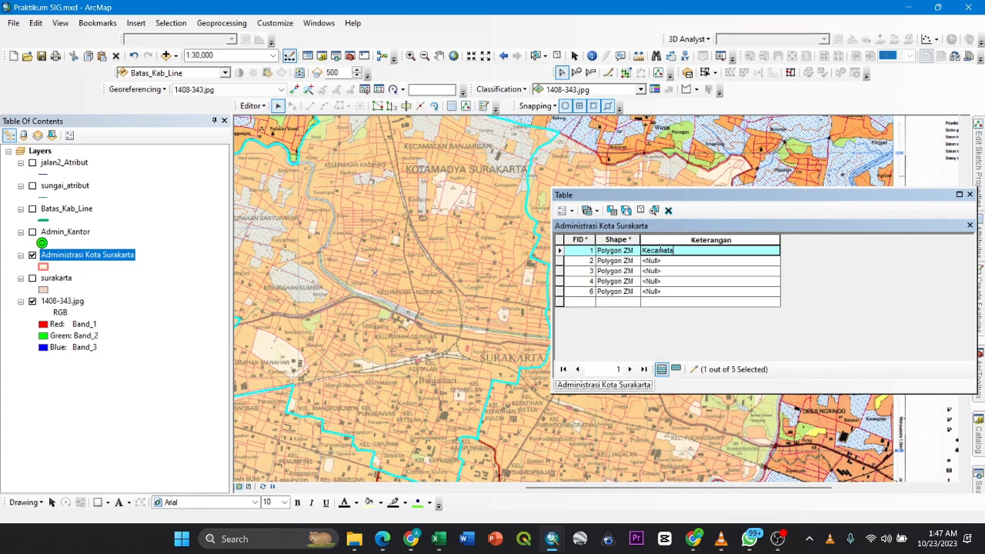
text(n Banjar)
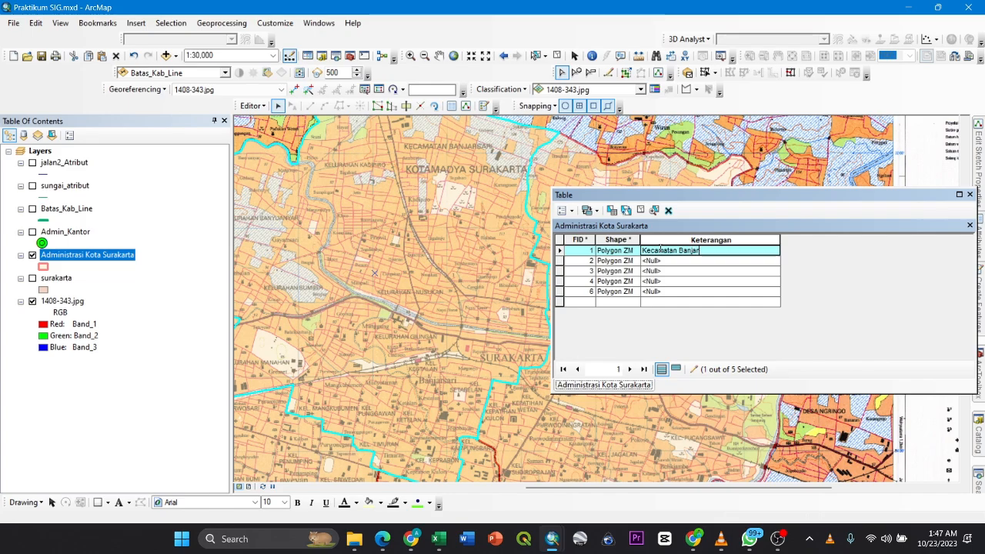
text(sari)
- Select the FID 2 record, zoom the map to its polygon and set its Keterangan to Kecamatan Jebres
click(560, 262)
right_click(560, 263)
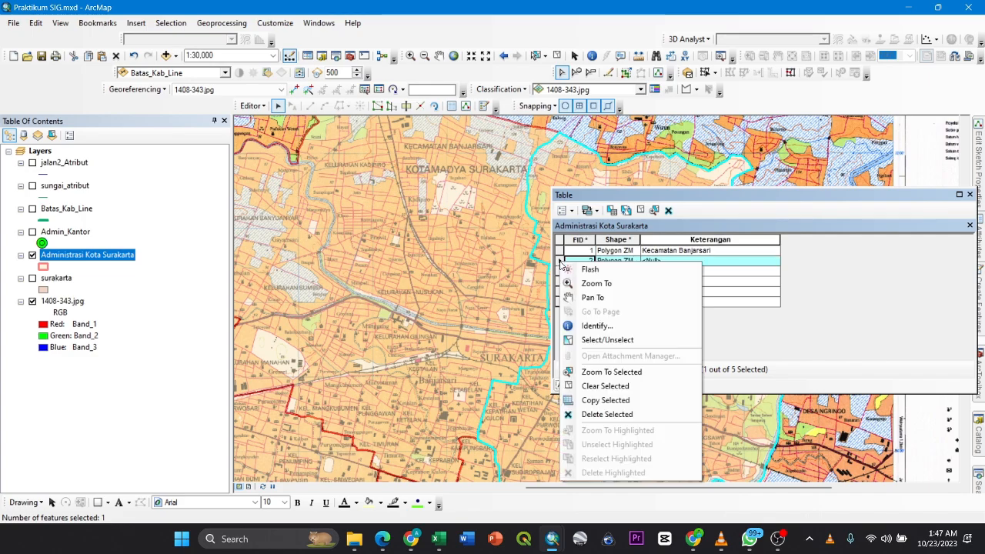
click(608, 372)
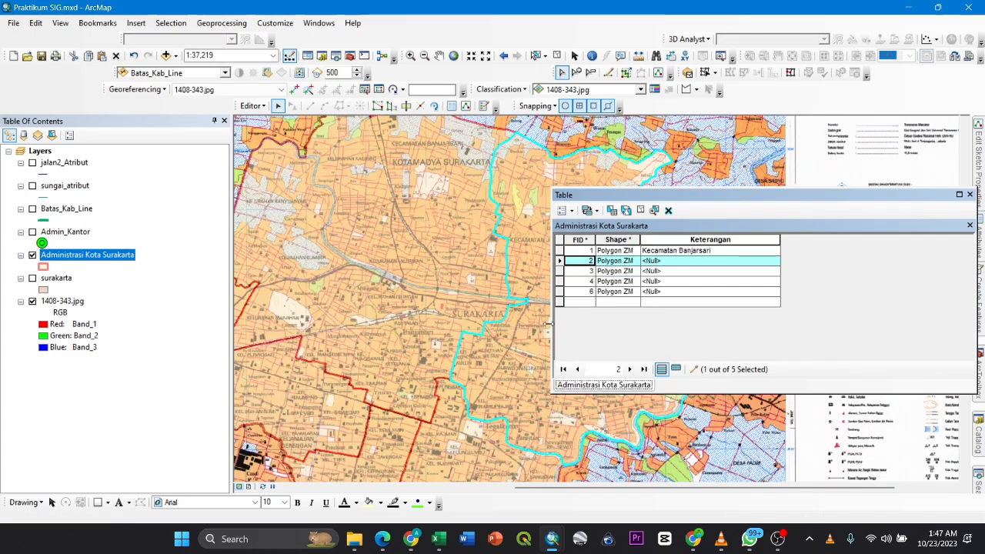
click(682, 260)
text(Kecamatan)
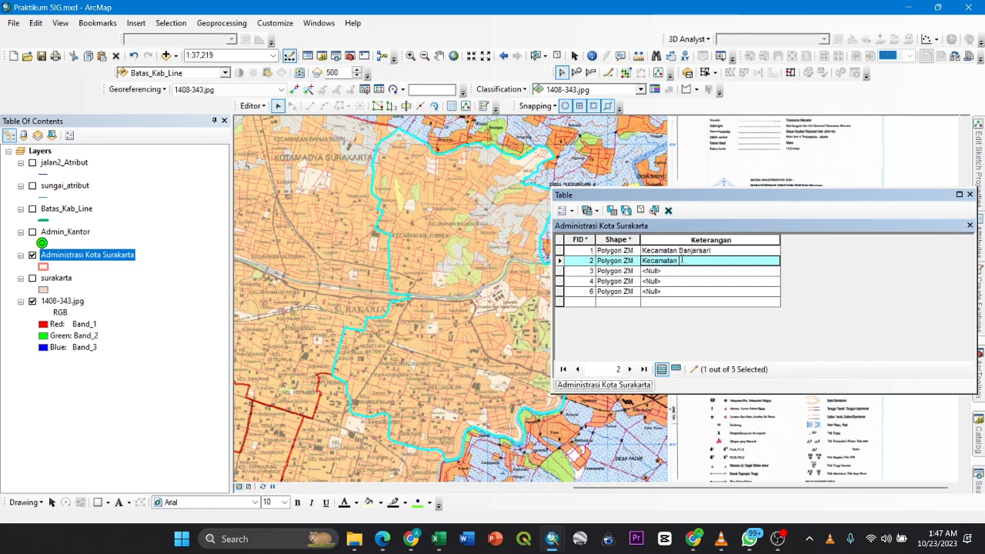
text( Jebres)
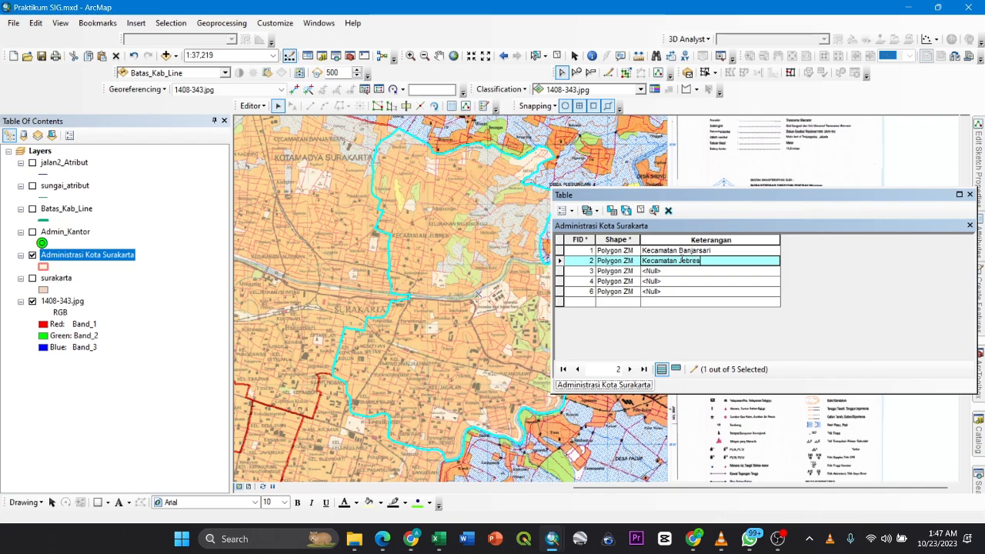
- Select the FID 3 record, locate its district name on the base map and set its Keterangan to Kecamatan Laweyan
right_click(560, 272)
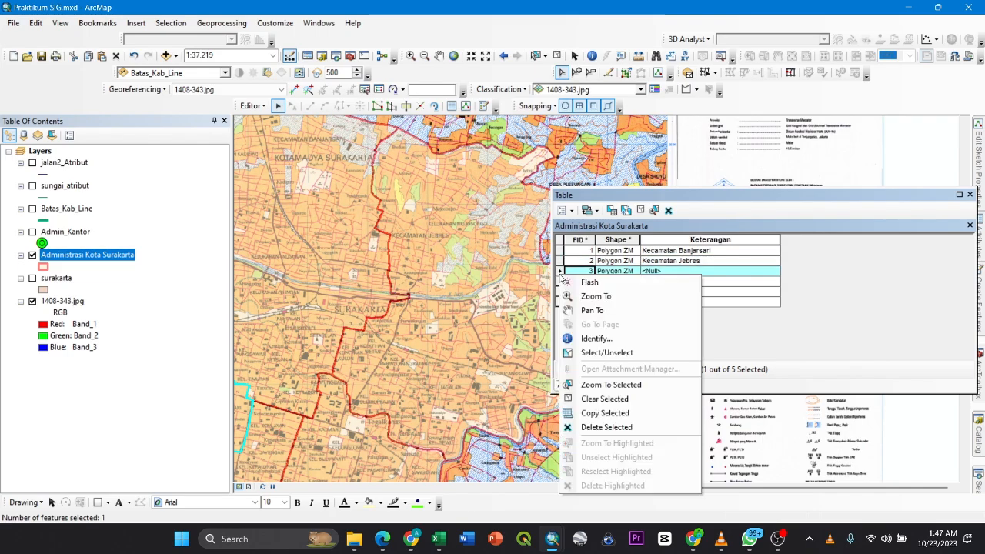
click(604, 384)
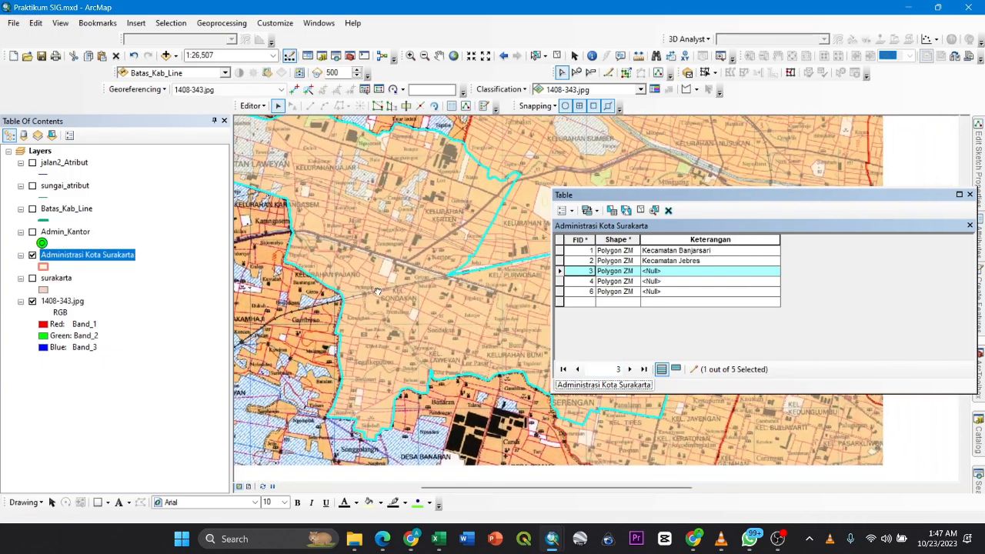
drag(392, 283, 390, 283)
drag(390, 248, 336, 228)
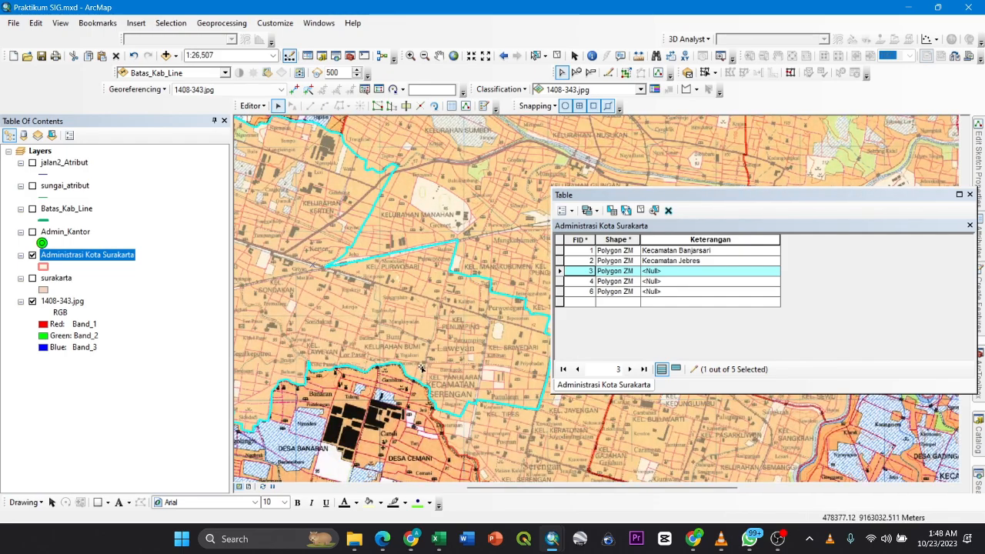
drag(481, 386, 433, 383)
drag(437, 342, 477, 397)
drag(336, 324, 447, 315)
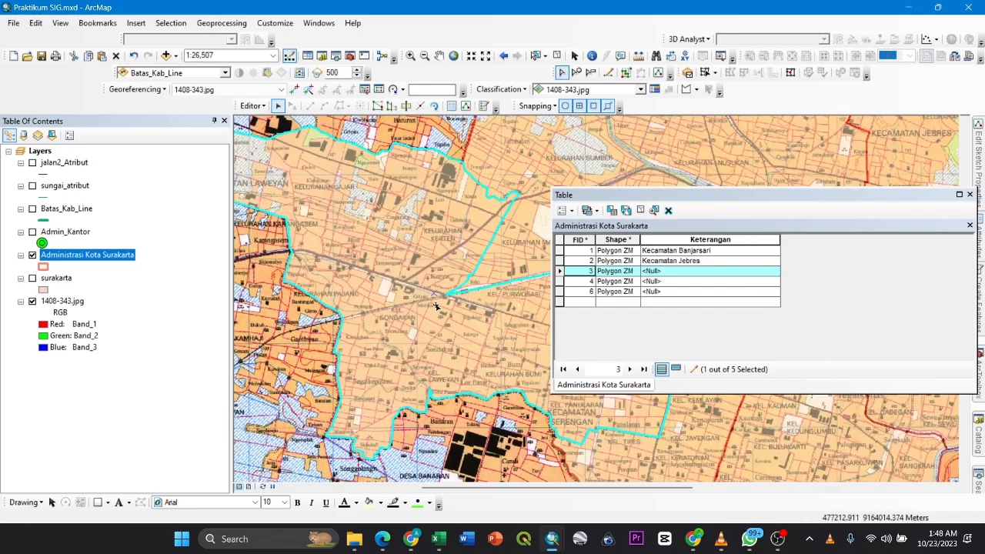
drag(439, 267, 499, 304)
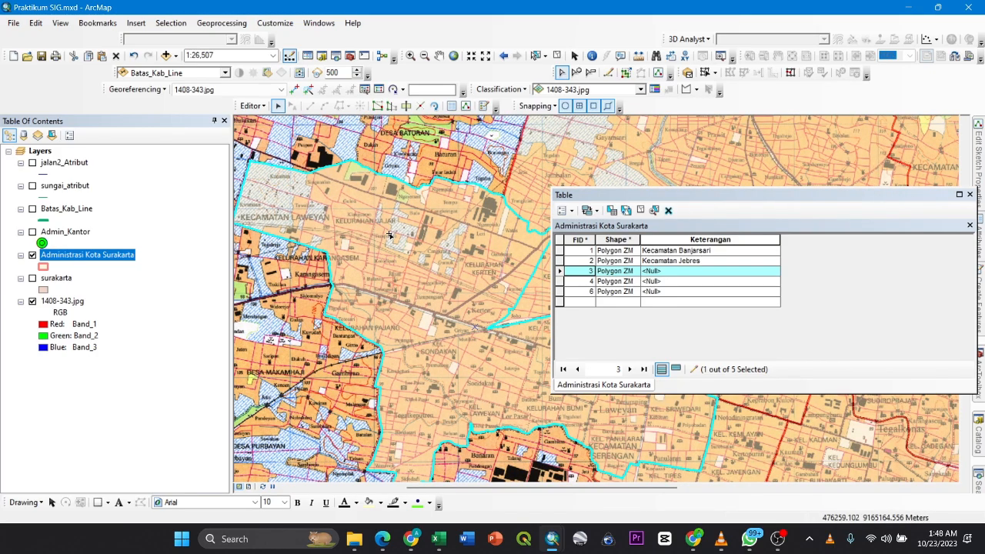
click(674, 270)
text(K)
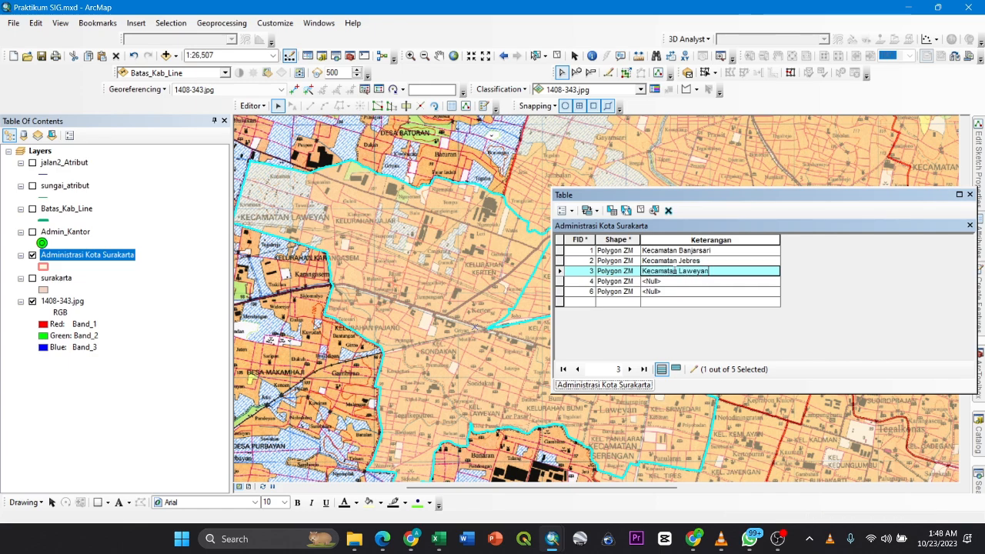
text(ecamatan Laweyan)
key(Return)
- Select the FID 4 record, locate its district name on the base map and set its Keterangan to Kecamatan Pasarkliwon
click(560, 282)
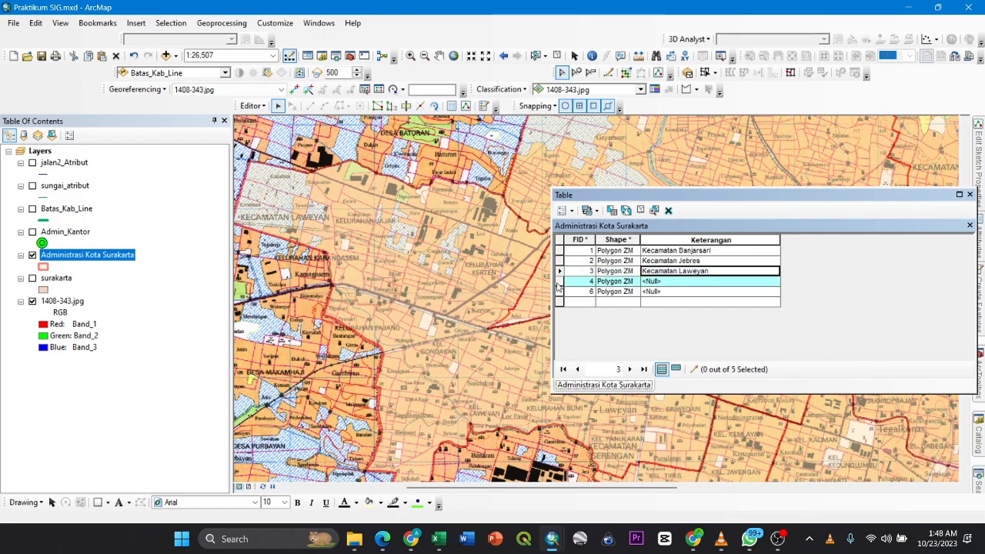
right_click(560, 283)
click(600, 392)
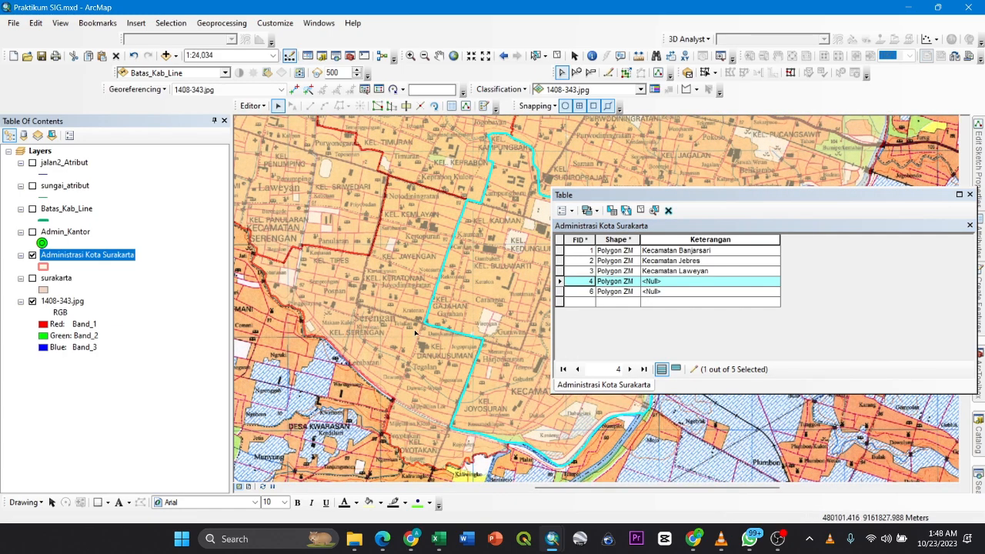
drag(415, 352, 474, 396)
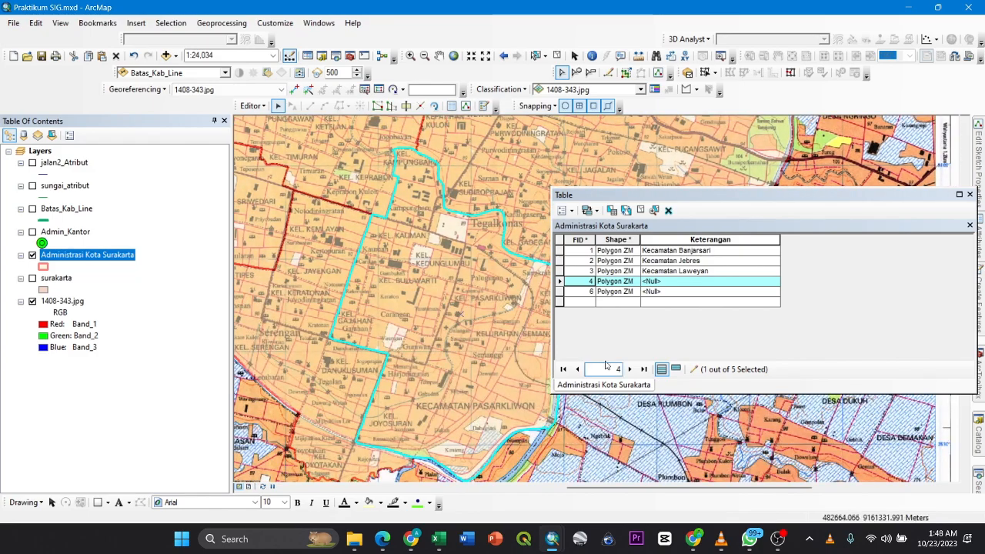
click(666, 281)
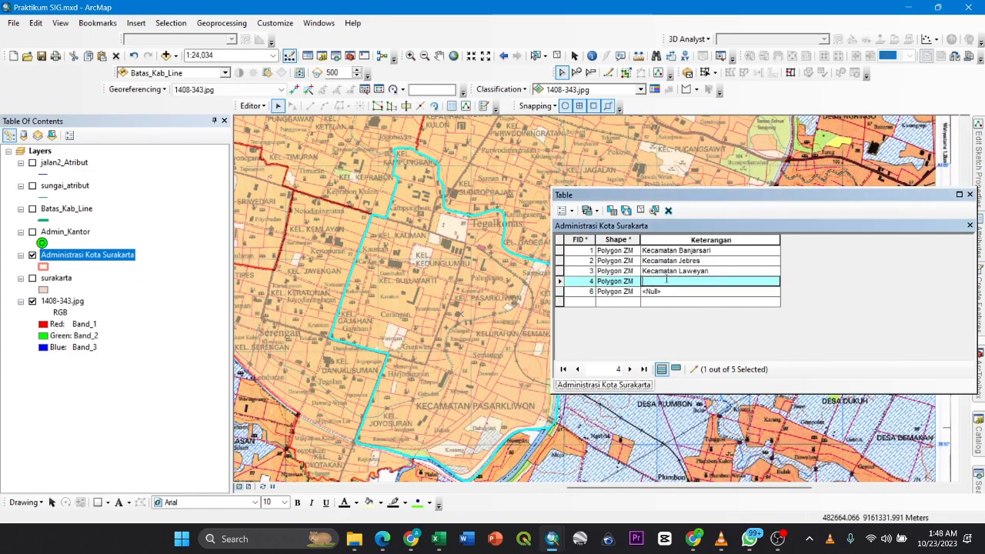
text(Kecama)
text(tan Pasar)
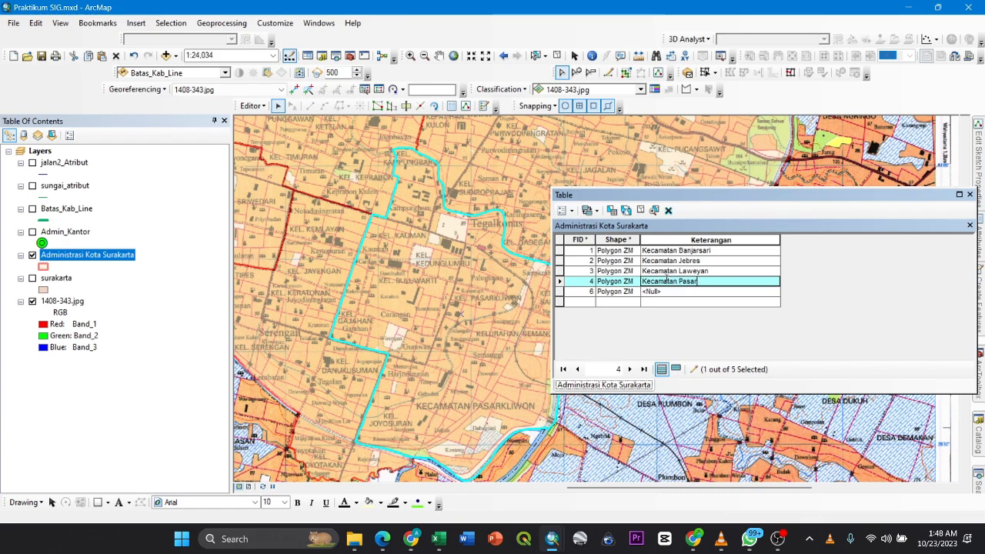
text(Kliwon)
- Select the FID 6 record, locate its district name on the base map and set its Keterangan to Kecamatan Serengan
right_click(561, 292)
click(596, 400)
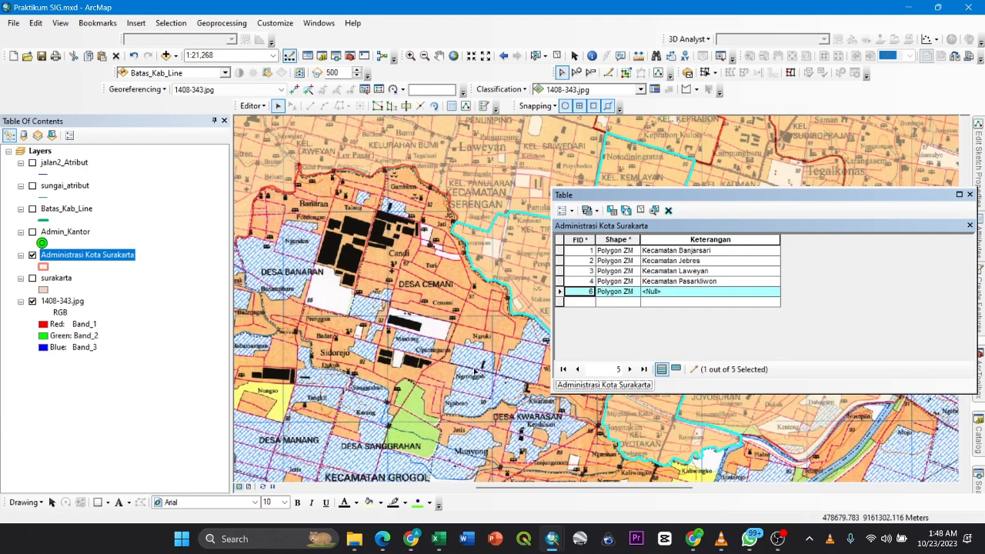
drag(380, 324, 325, 327)
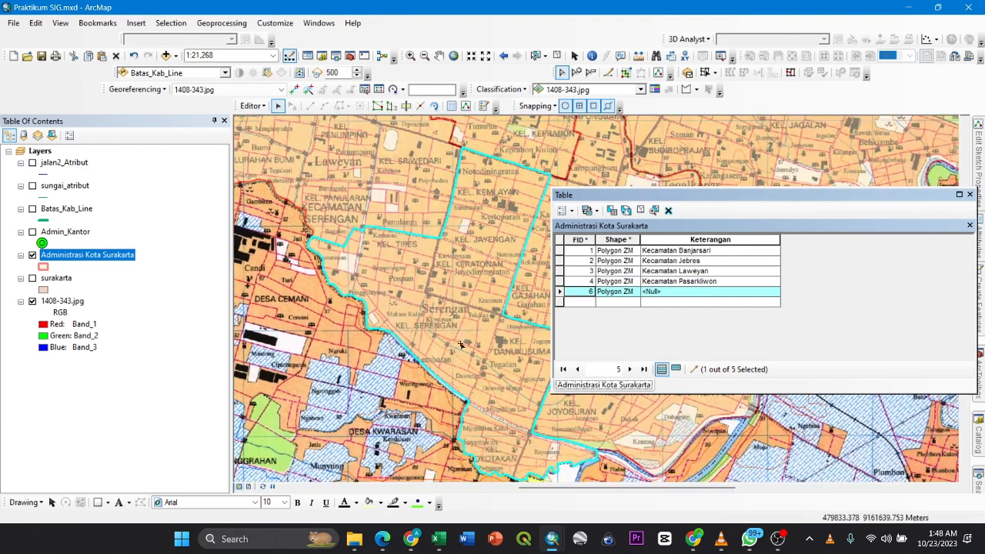
drag(453, 289, 444, 297)
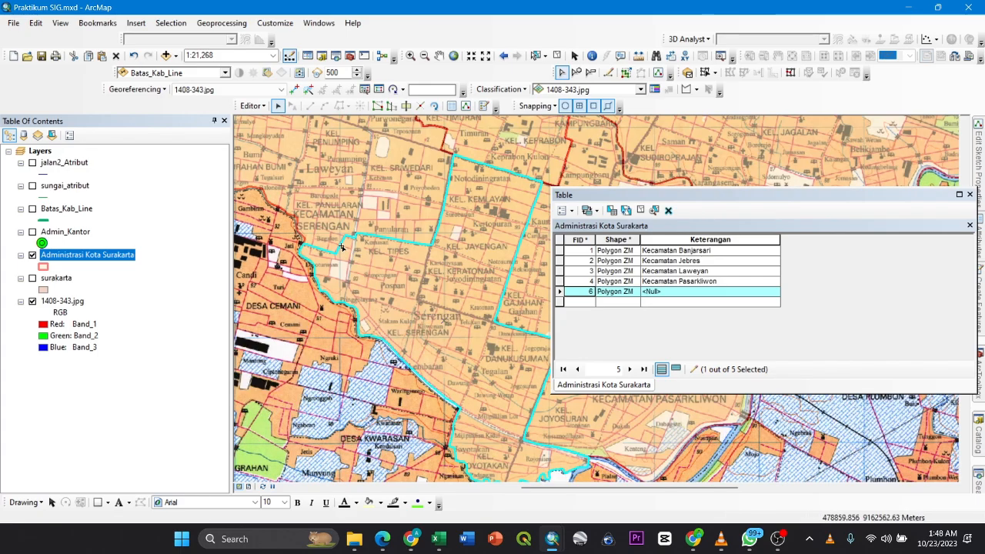
click(670, 293)
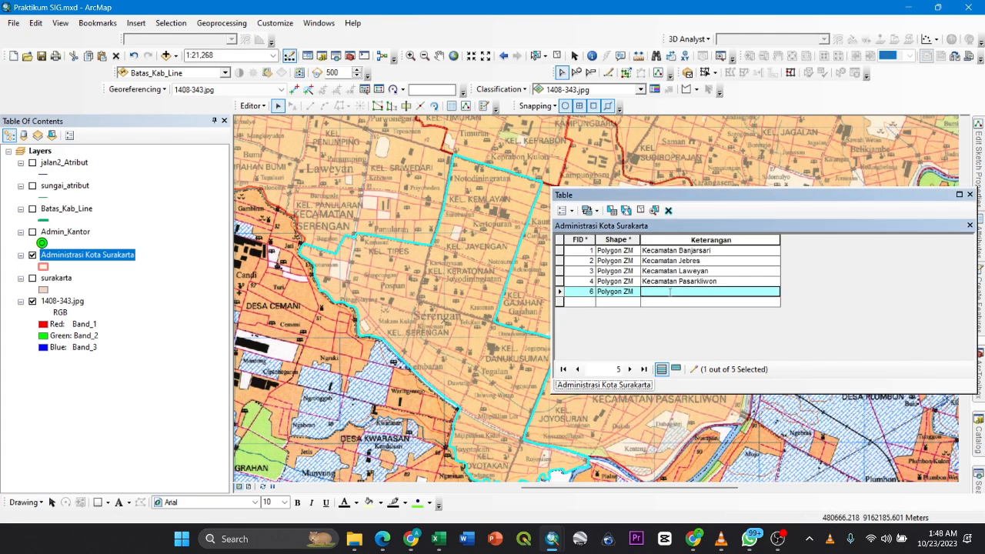
text(Kecamatan Serengan)
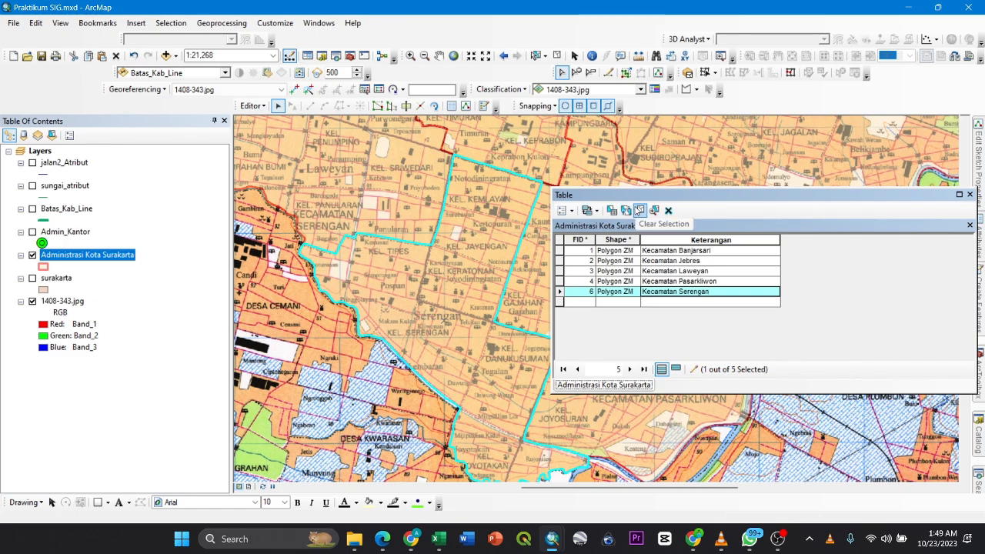
- Clear the record selection and bring all the Surakarta district polygons into view
click(639, 211)
scroll(490, 257, up, 3)
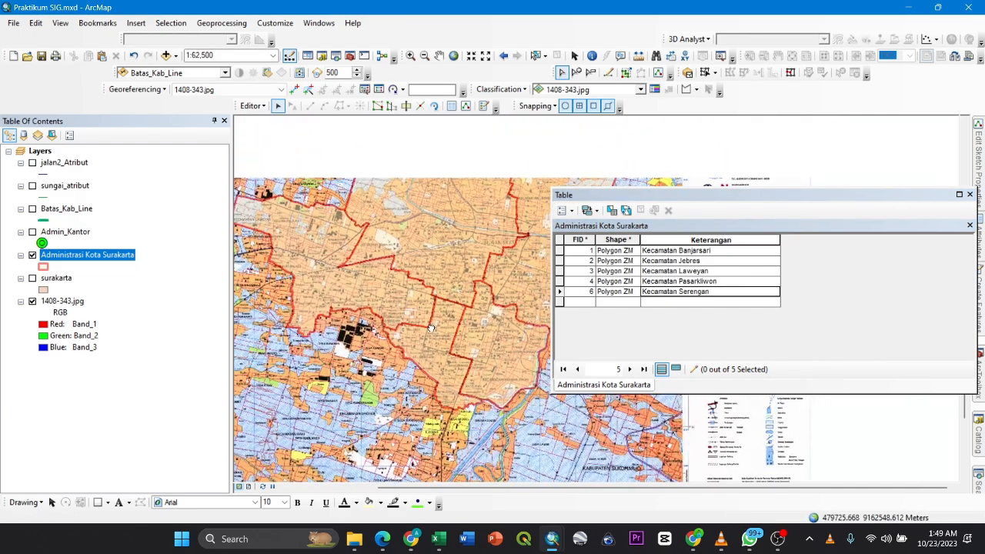
drag(423, 307, 423, 328)
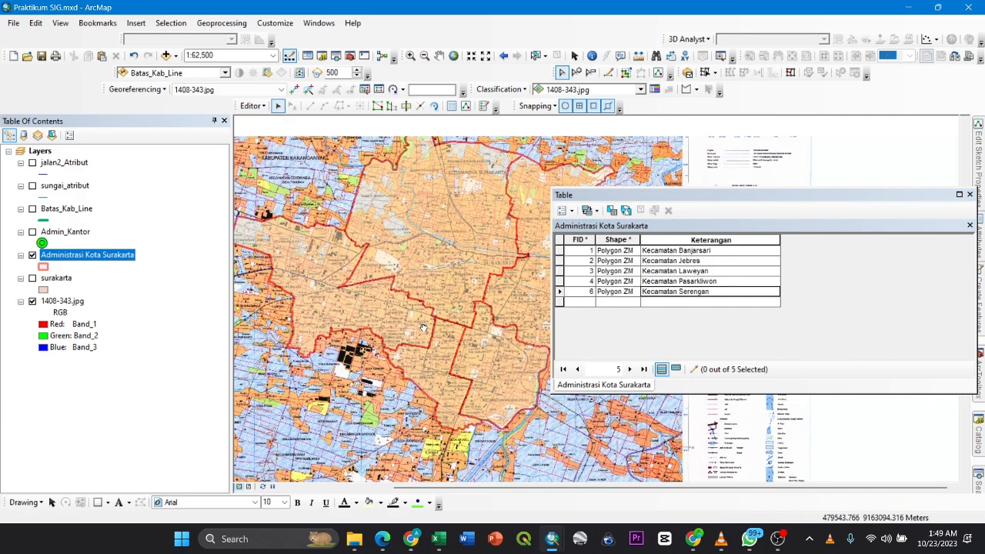
- Save the attribute edits and stop the edit session
click(259, 108)
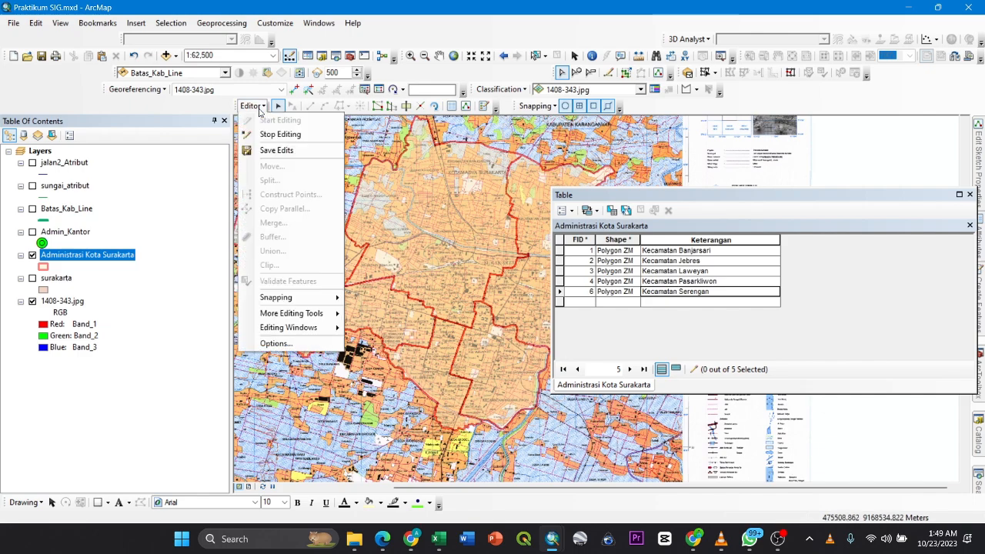
click(262, 150)
click(254, 106)
click(274, 133)
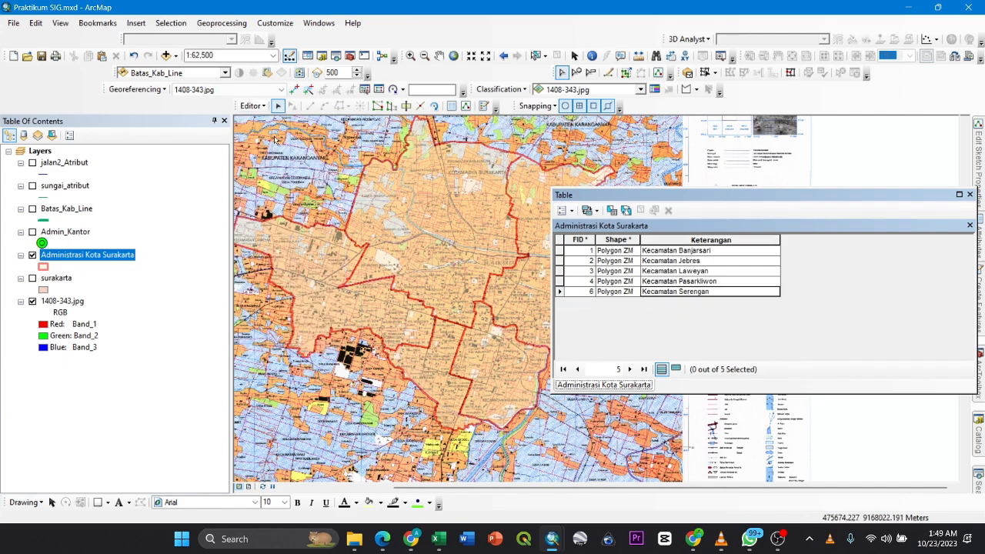
- Review the Keterangan column of the Administrasi Kota Surakarta attribute table and close the table
drag(778, 201, 513, 206)
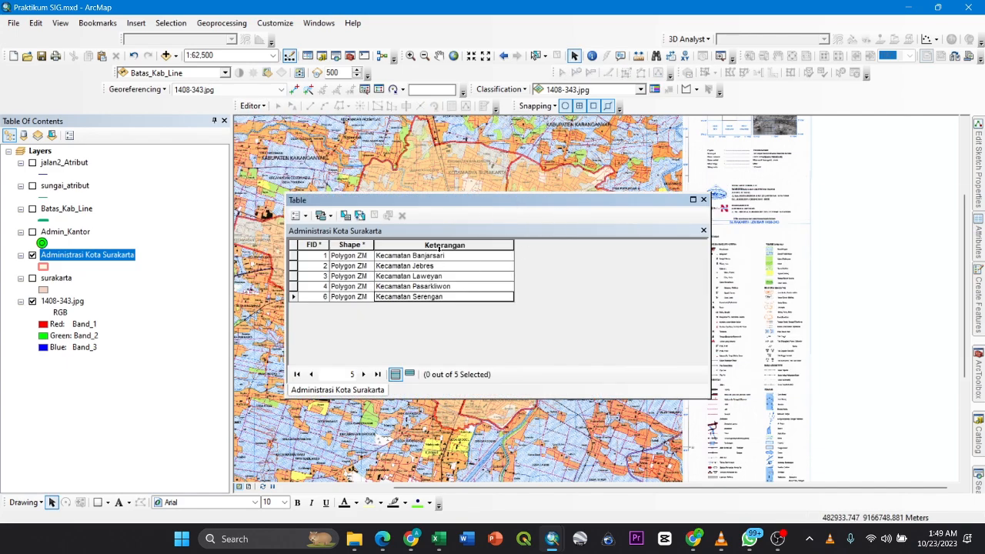
click(436, 244)
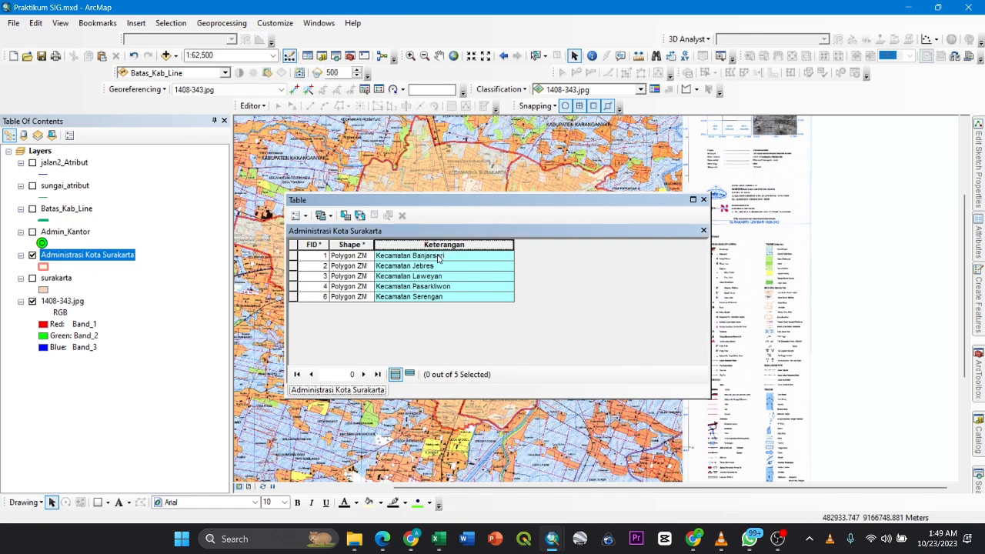
click(703, 200)
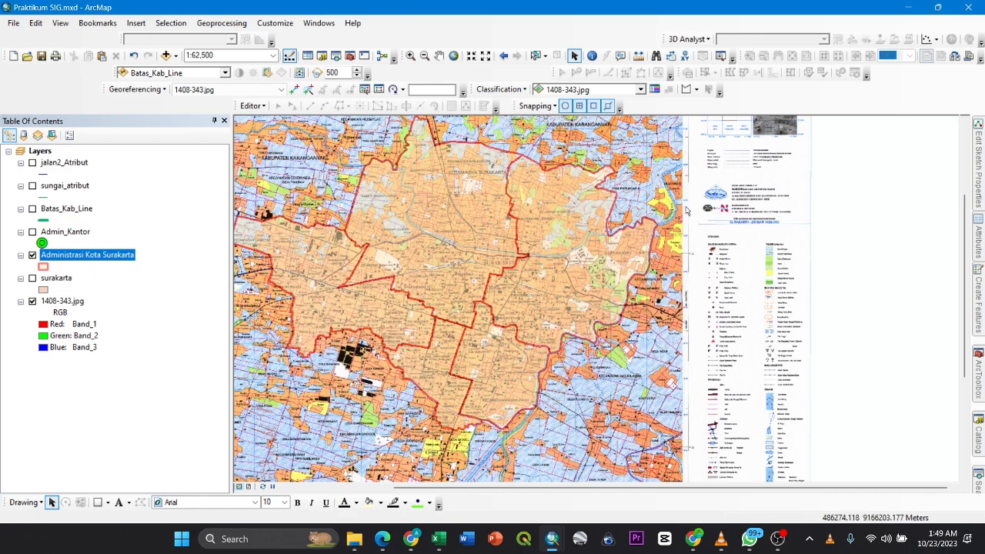
- Display the Admin_Kantor layer along with the Administrasi Kota Surakarta polygons and open the Admin_Kantor attribute table
click(32, 233)
click(32, 256)
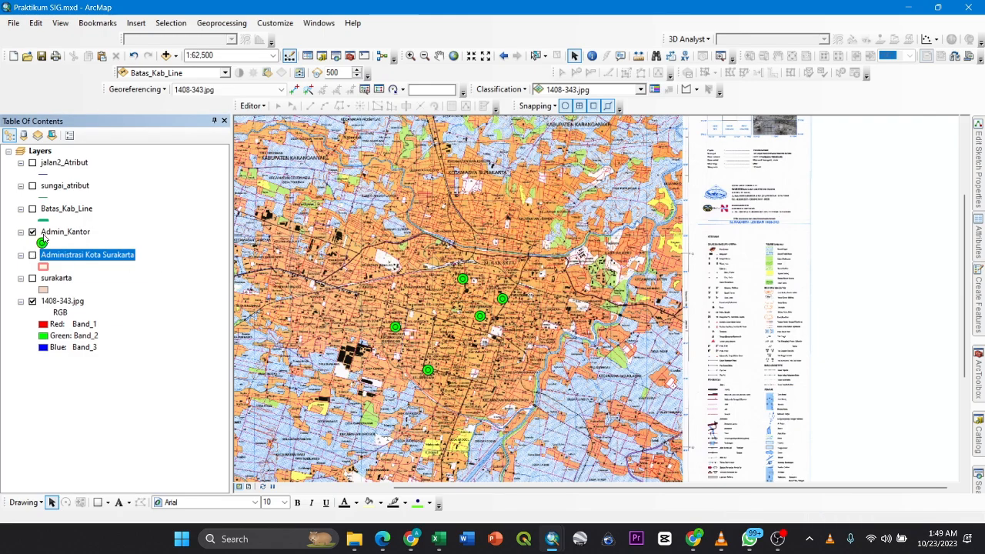
click(33, 256)
right_click(60, 230)
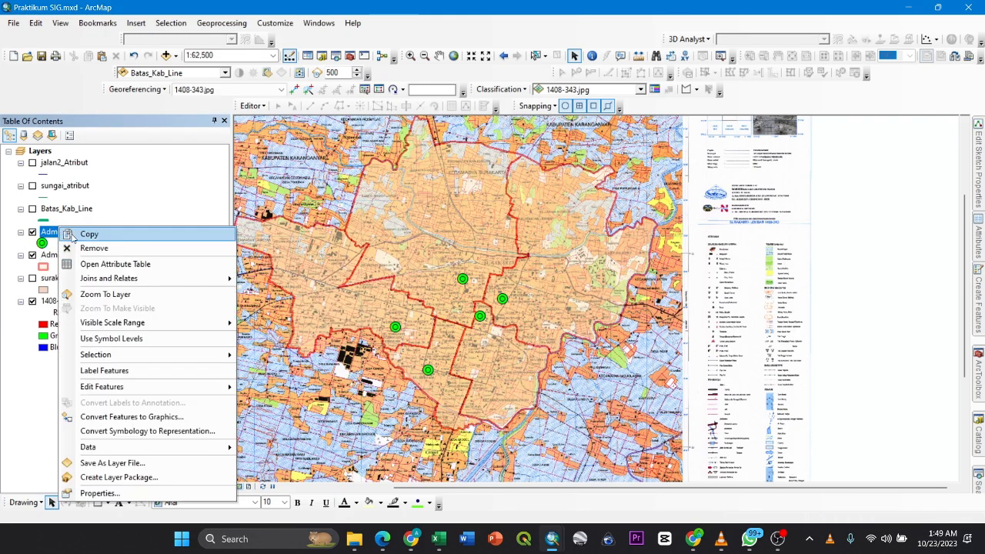
click(135, 264)
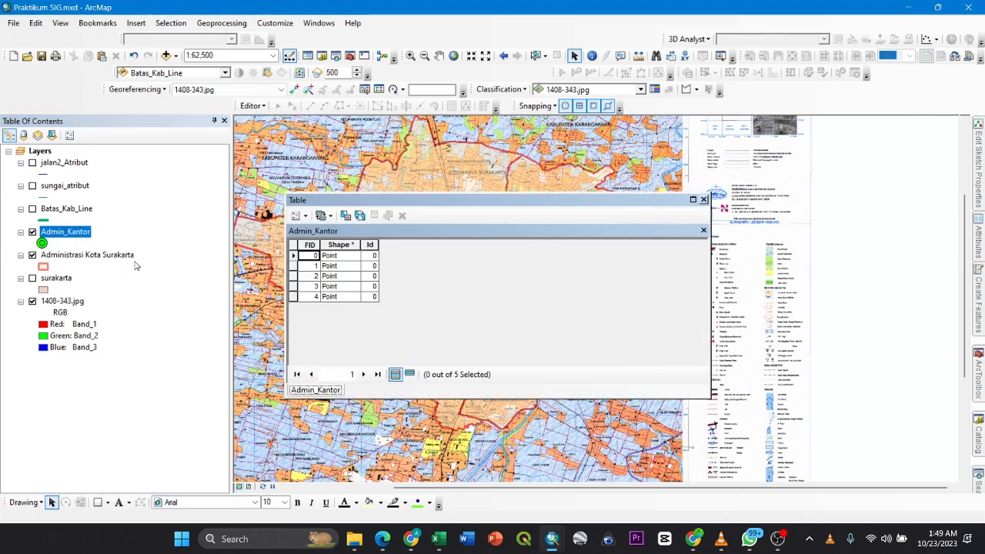
drag(455, 201, 607, 199)
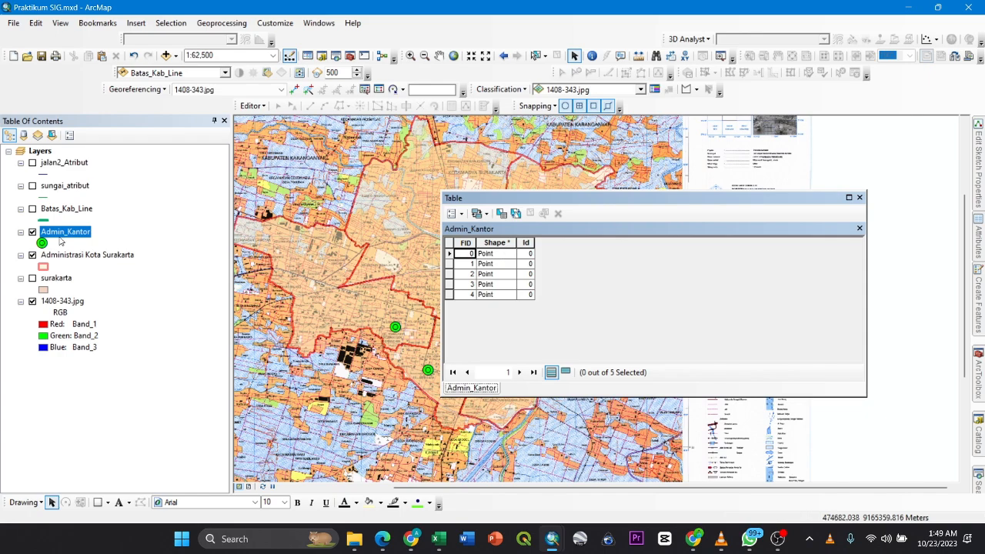
- Check the Keterangan column in the Administrasi Kota Surakarta attribute table and return to the Admin_Kantor table
right_click(77, 255)
click(115, 282)
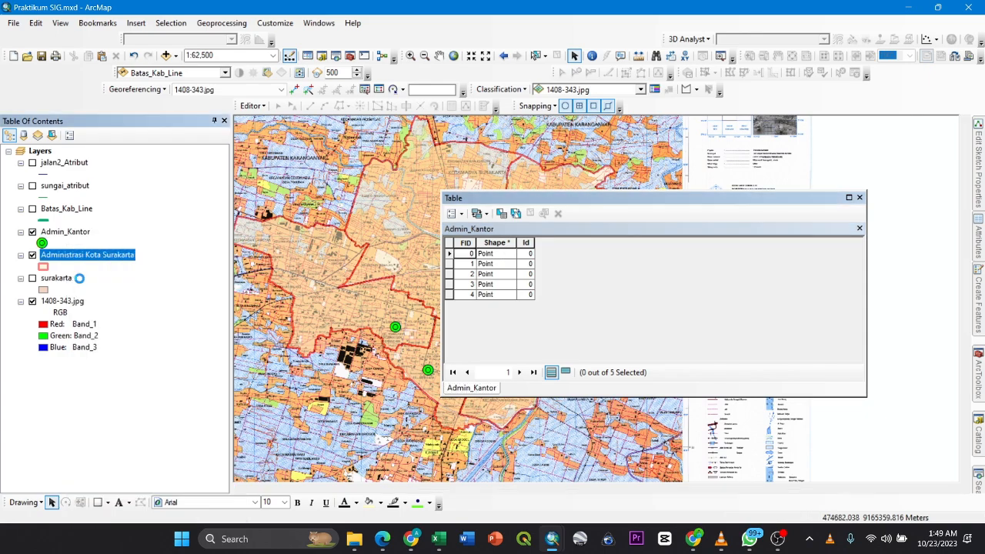
right_click(87, 233)
click(115, 263)
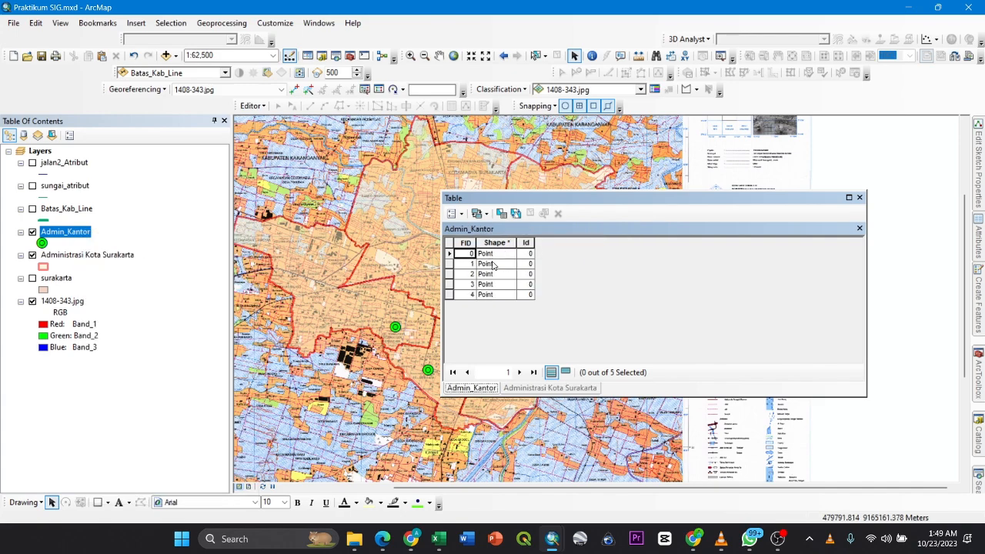
- Add a Text field named Keterangan to the Admin_Kantor attribute table and set its length
click(461, 214)
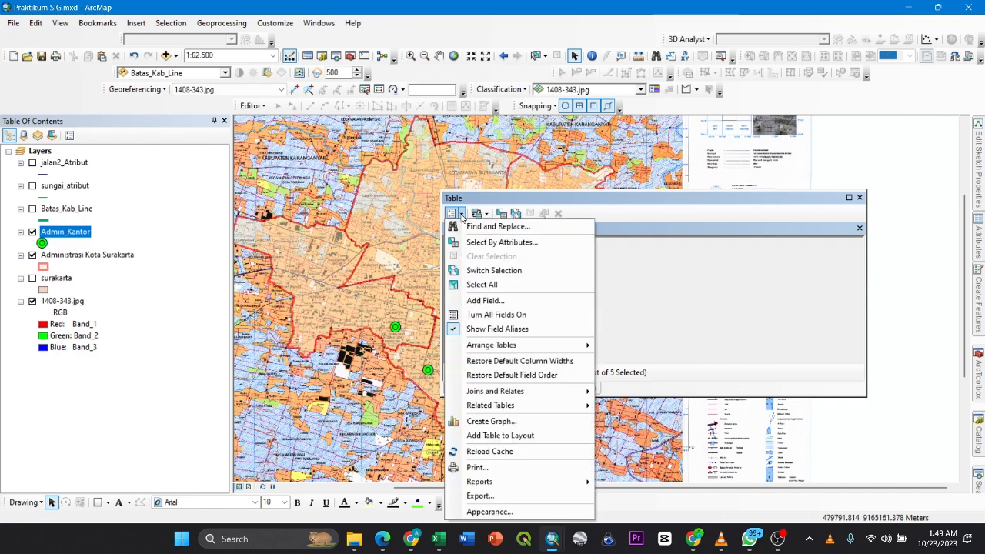
click(484, 301)
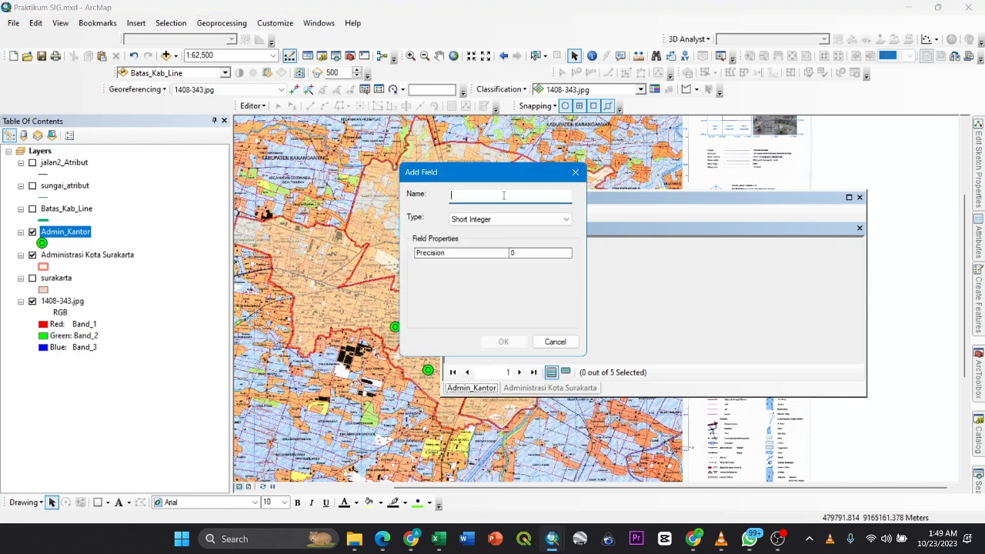
text(Keterangan)
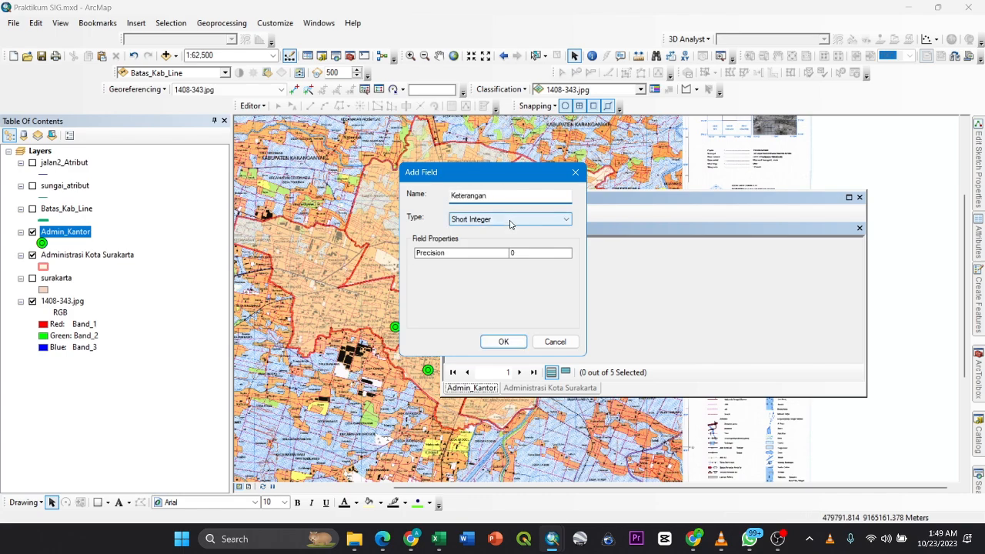
click(510, 221)
click(500, 266)
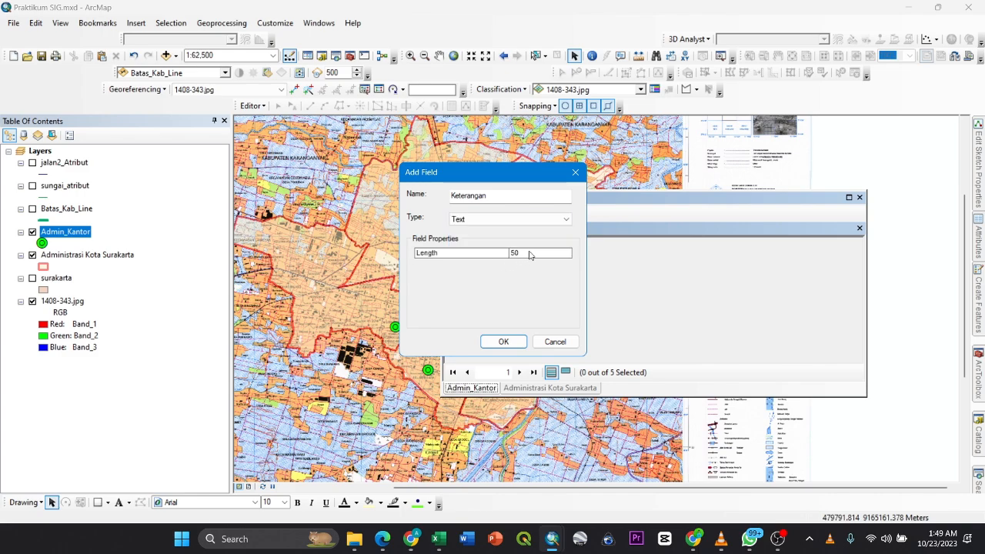
double_click(519, 253)
text(3)
click(503, 341)
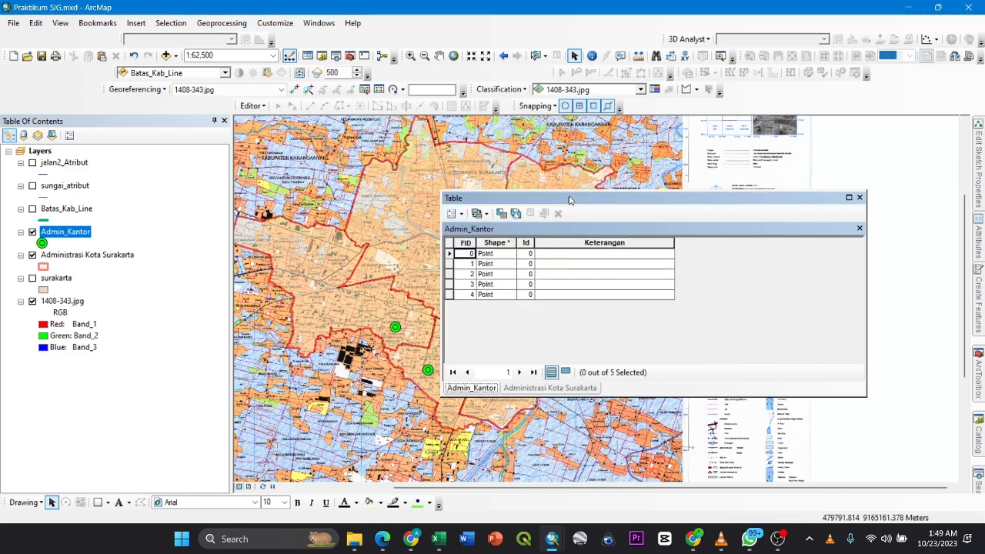
- Select the FID 0 record of Admin_Kantor and zoom to its office point on the base map
drag(569, 198, 595, 239)
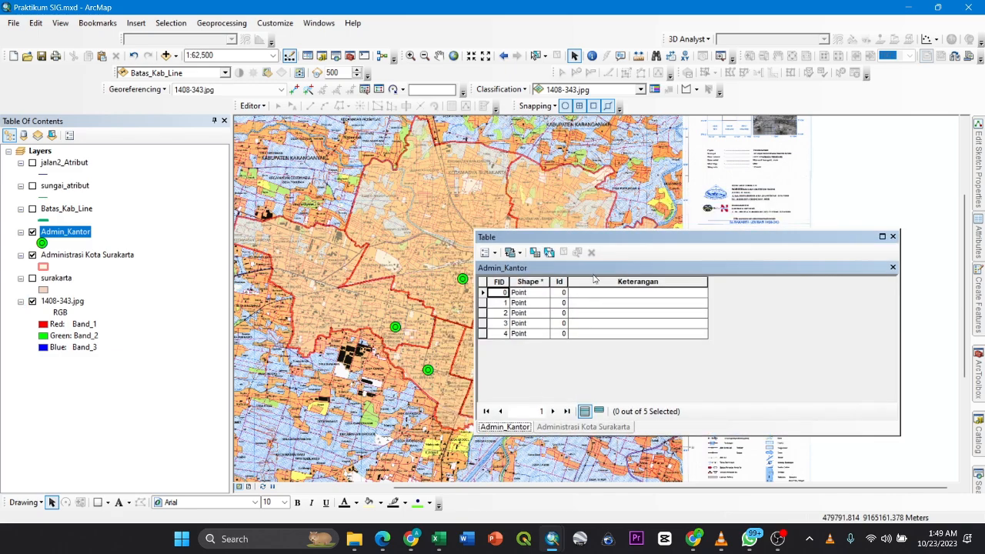
click(482, 294)
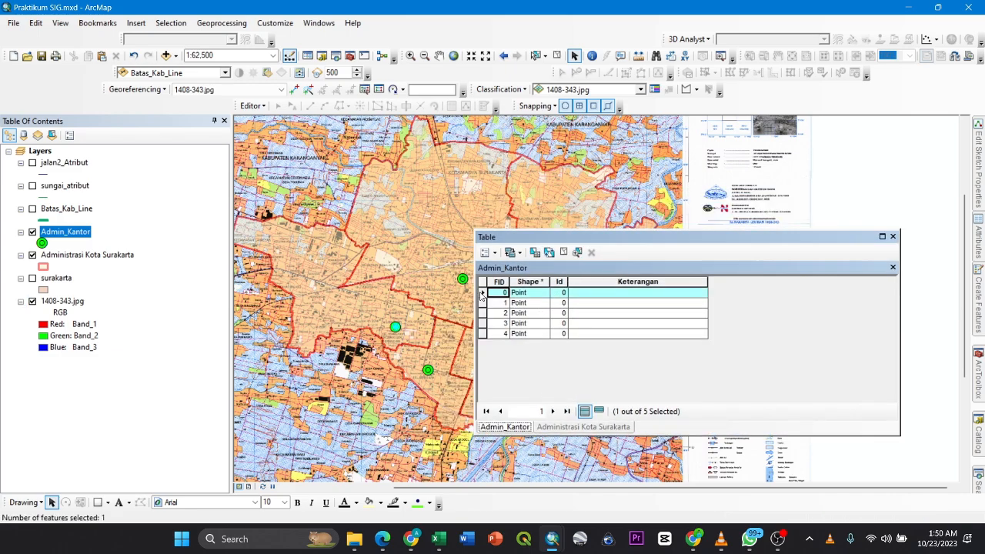
right_click(483, 294)
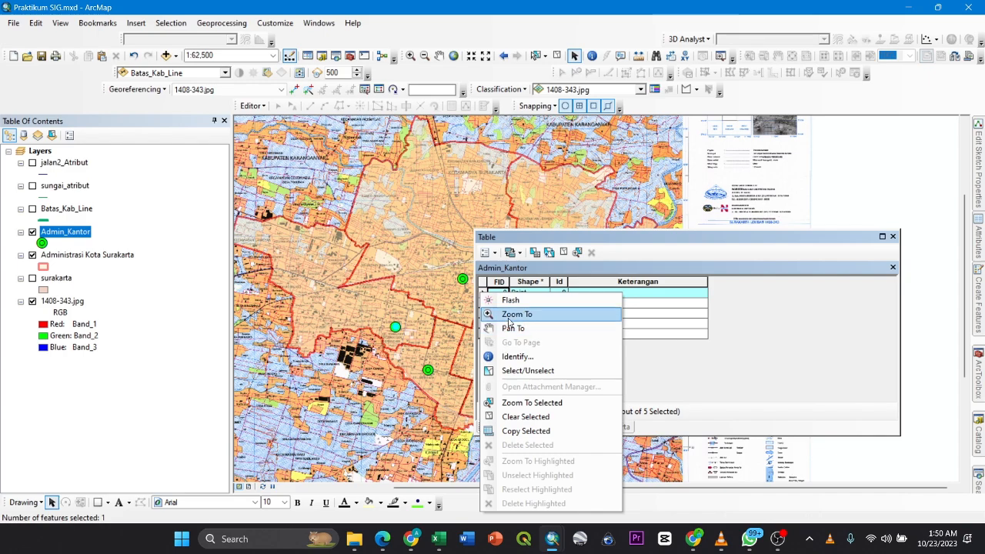
click(496, 312)
drag(571, 238, 249, 208)
click(336, 262)
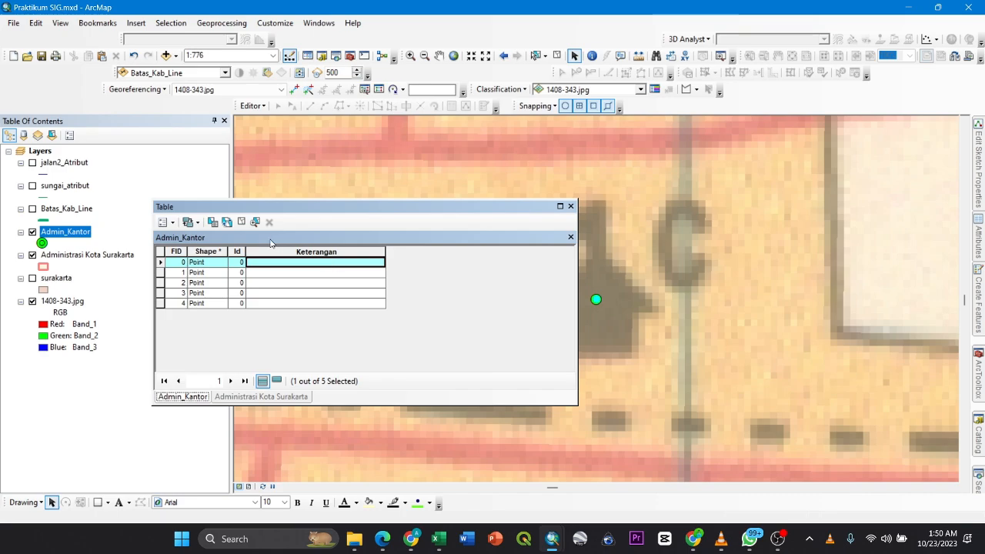
drag(307, 207, 367, 198)
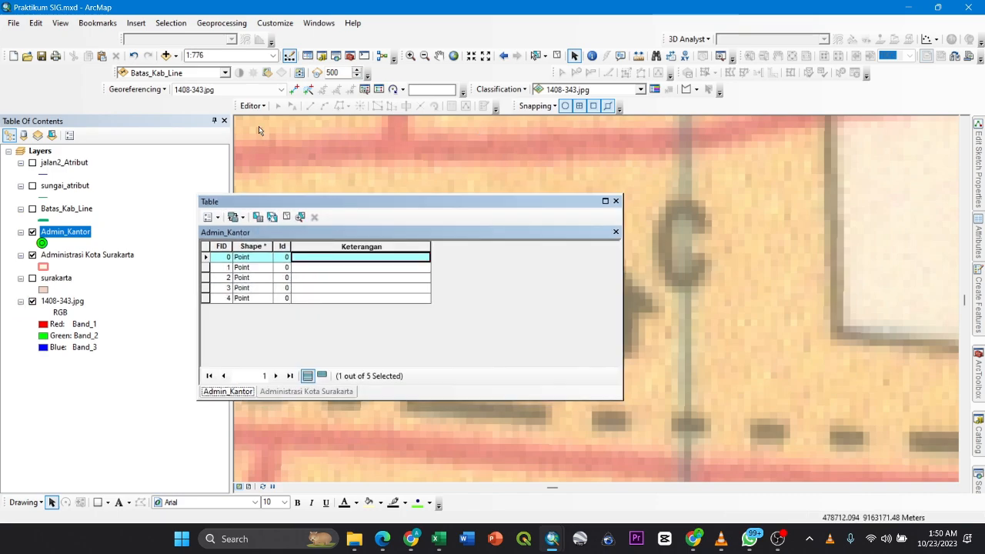
- Start an edit session on the Admin_Kantor layer and set the FID 0 record's Keterangan to Kantor Kecamatan
right_click(77, 235)
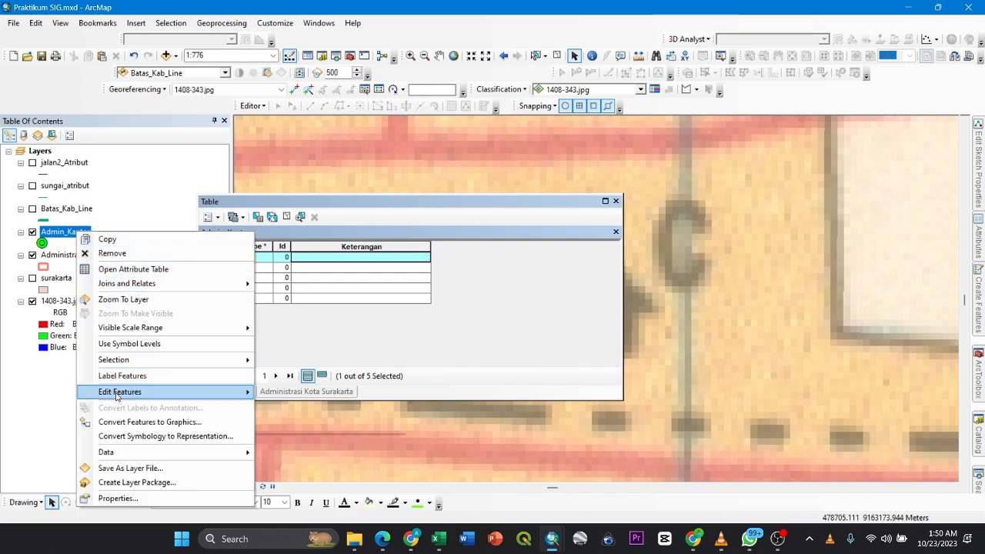
mouse_move(116, 393)
click(281, 393)
click(333, 257)
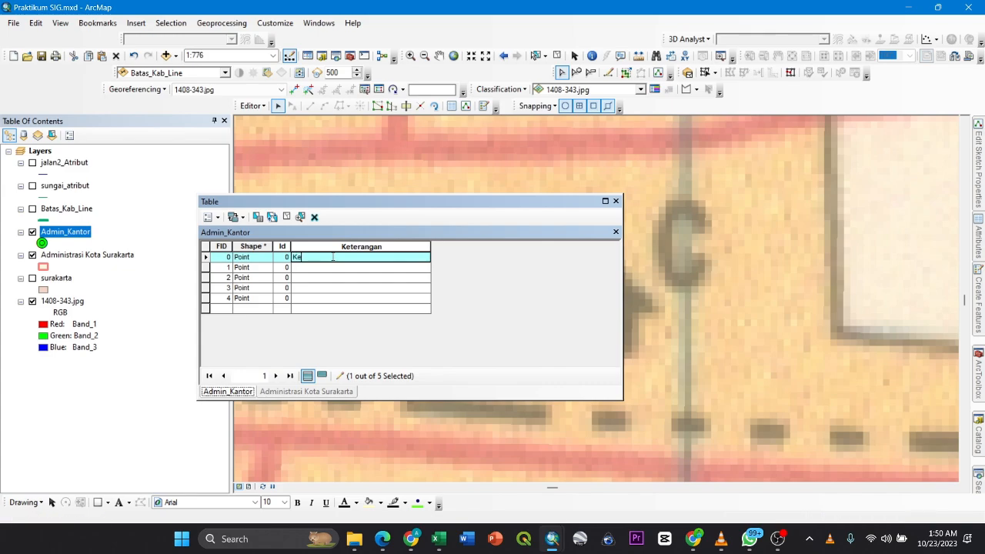
text(Kantor Kecamatan)
- Select the FID 1 record, zoom to its office symbol and set its Keterangan to Kantor Kecamatan
click(207, 270)
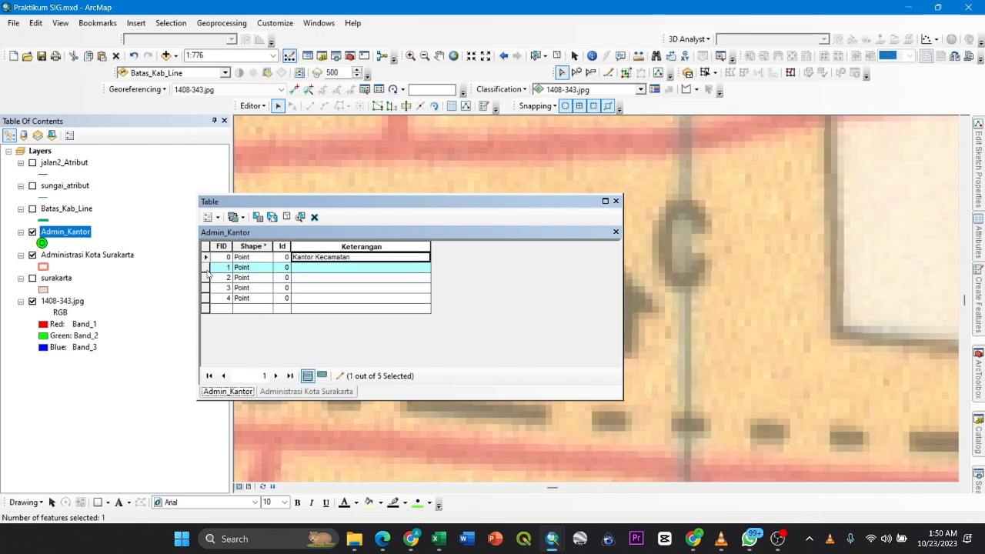
right_click(208, 273)
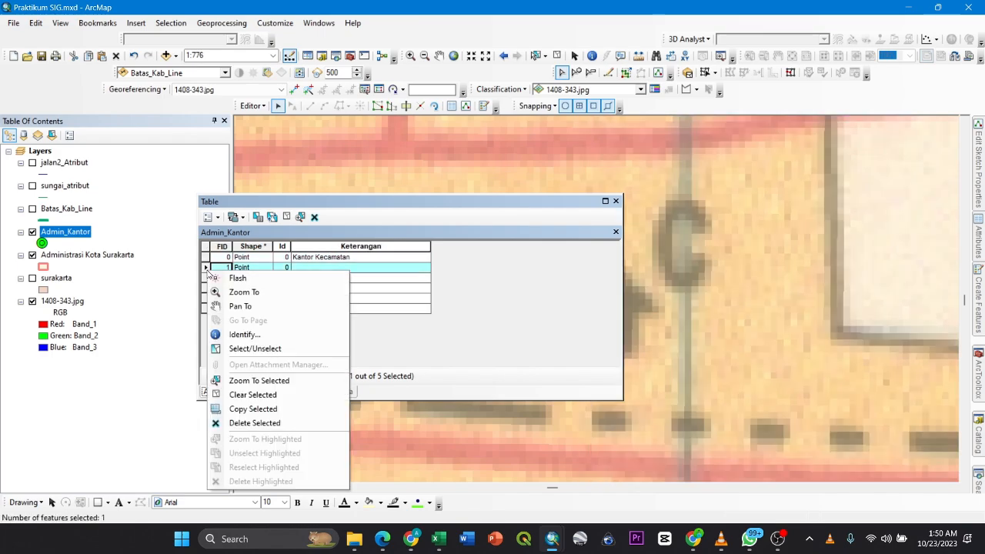
click(245, 379)
drag(567, 203, 431, 171)
click(187, 240)
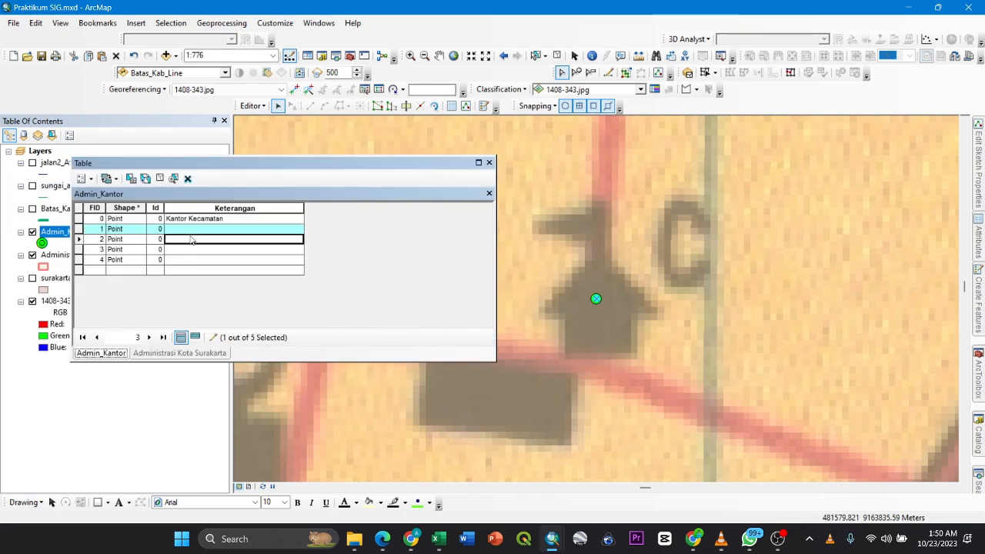
click(195, 229)
text(Kantor Kecamatan)
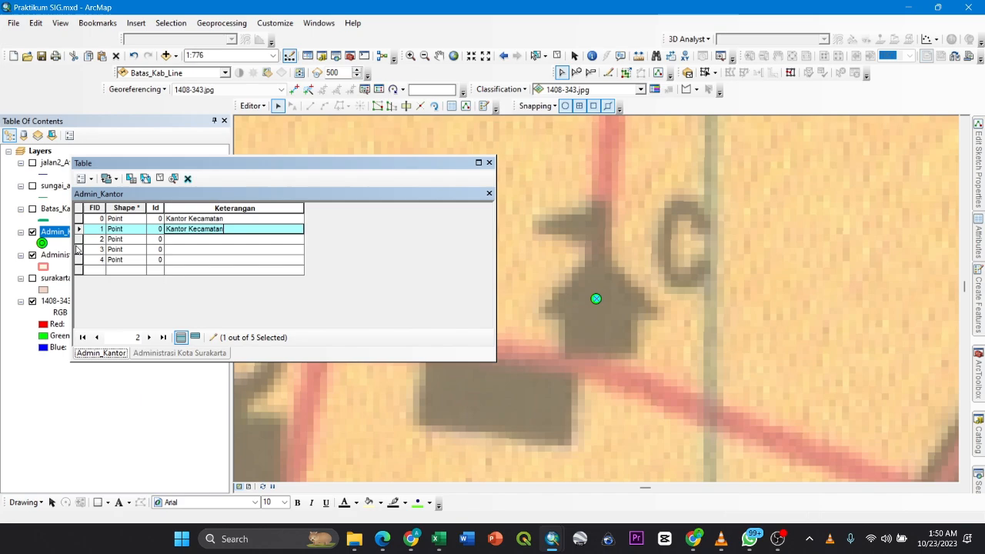
- Select the FID 2 record, zoom to its office symbol and set its Keterangan to Kantor Kecamtan
click(79, 239)
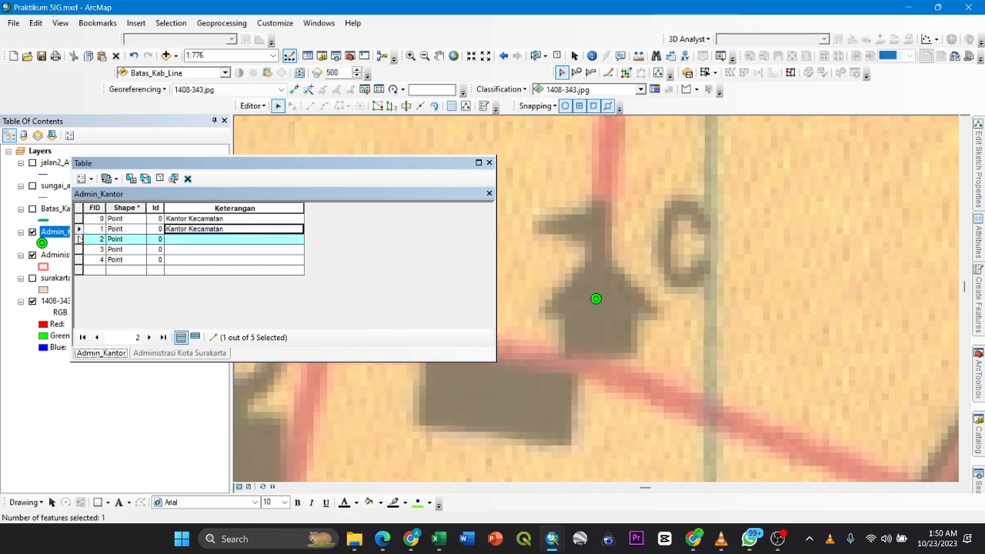
right_click(79, 239)
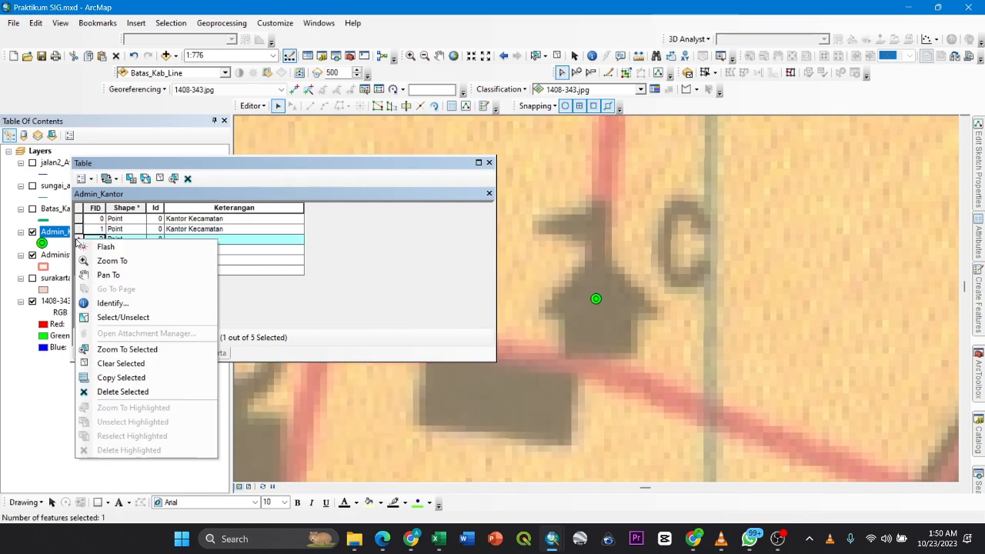
click(102, 348)
click(233, 239)
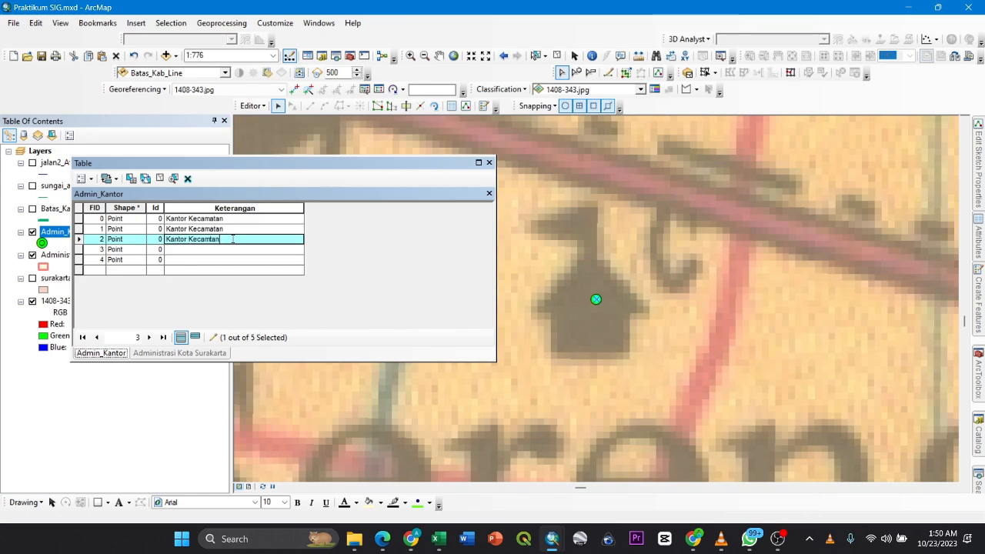
- Select the FID 3 record, zoom to its office symbol and set its Keterangan to Kantor Wali Kota
click(79, 249)
right_click(79, 249)
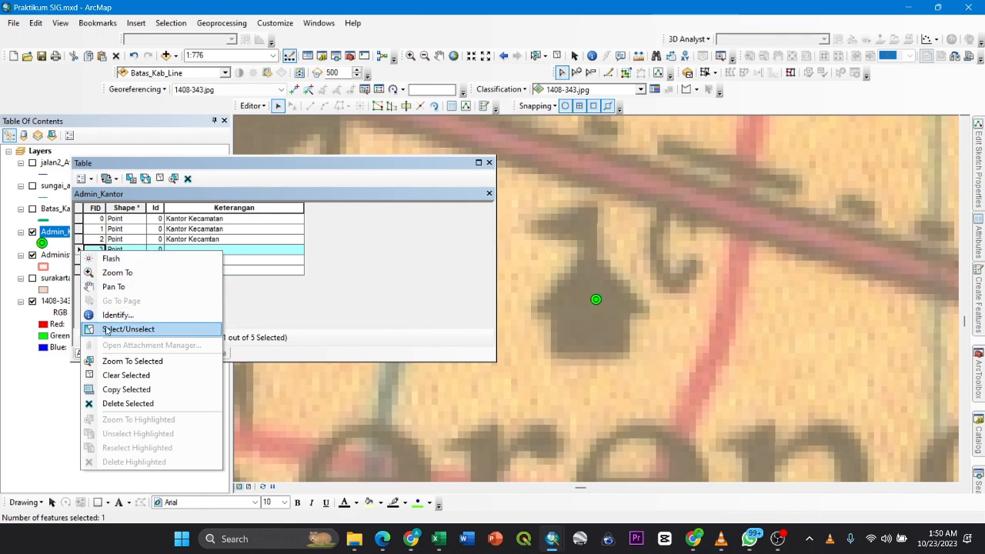
click(108, 361)
click(183, 250)
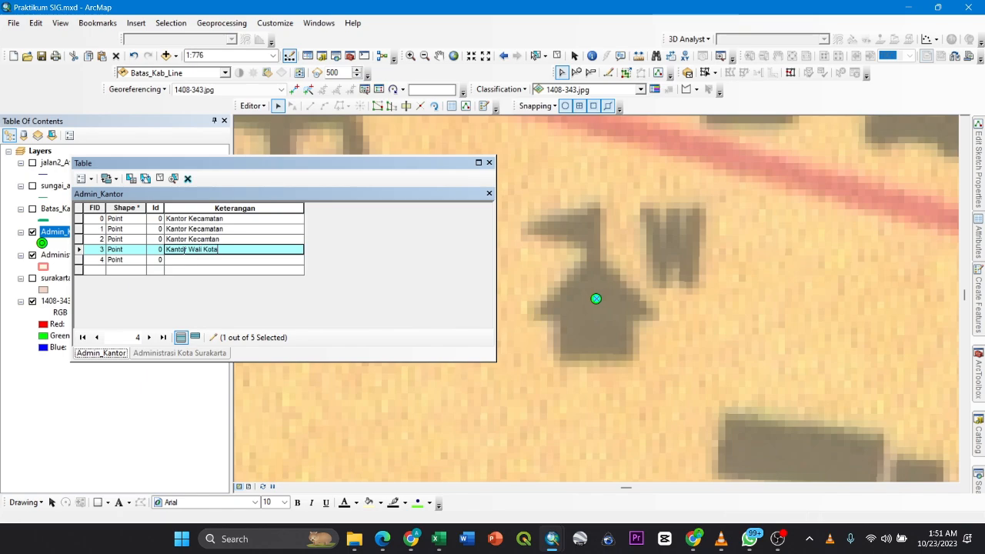
- Zoom to the FID 4 record's office symbol, set its Keterangan to Kantor Kecamatan and correct the FID 2 entry to Kantor Kecamatan
click(80, 259)
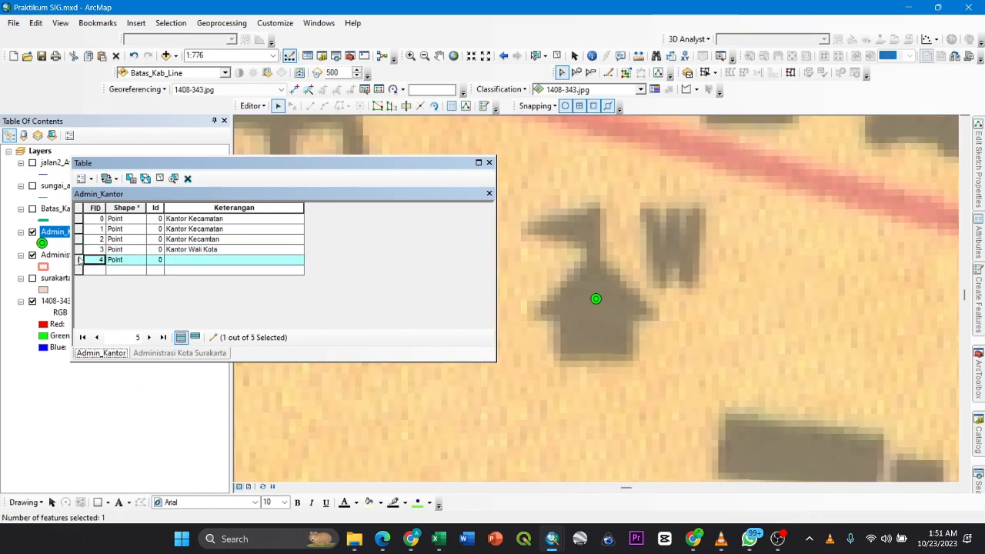
right_click(80, 259)
click(116, 369)
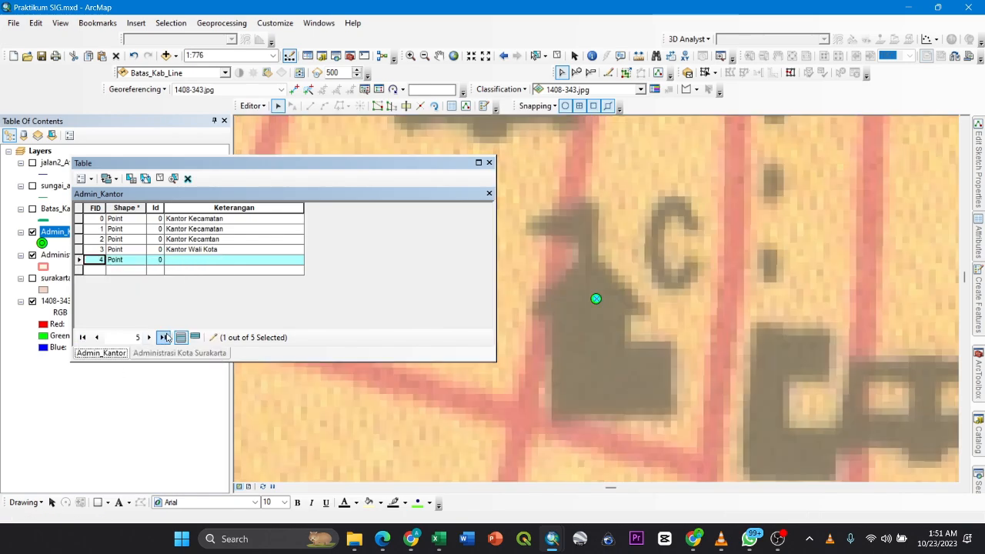
click(228, 263)
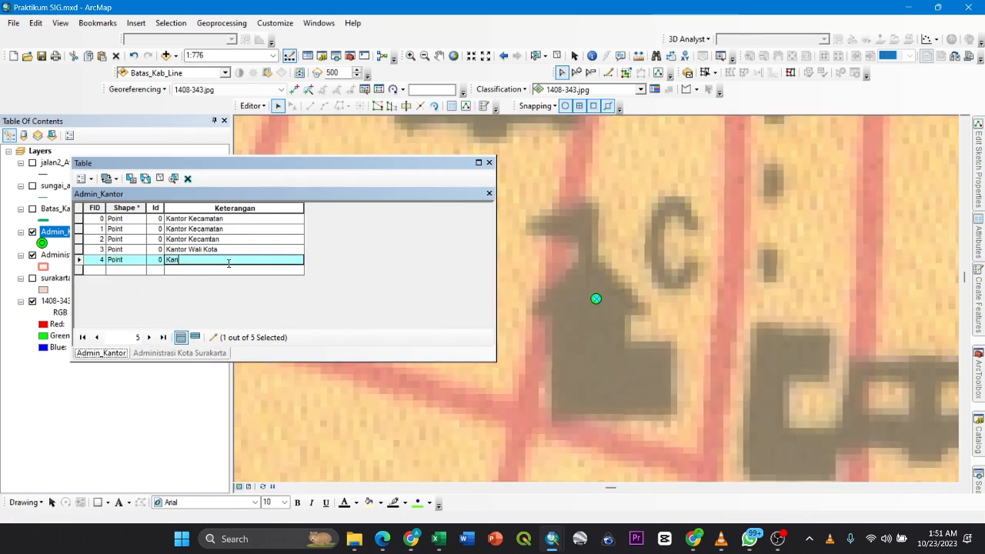
text(Kantor Kecamatan)
click(209, 260)
text(a)
click(208, 239)
text(atan)
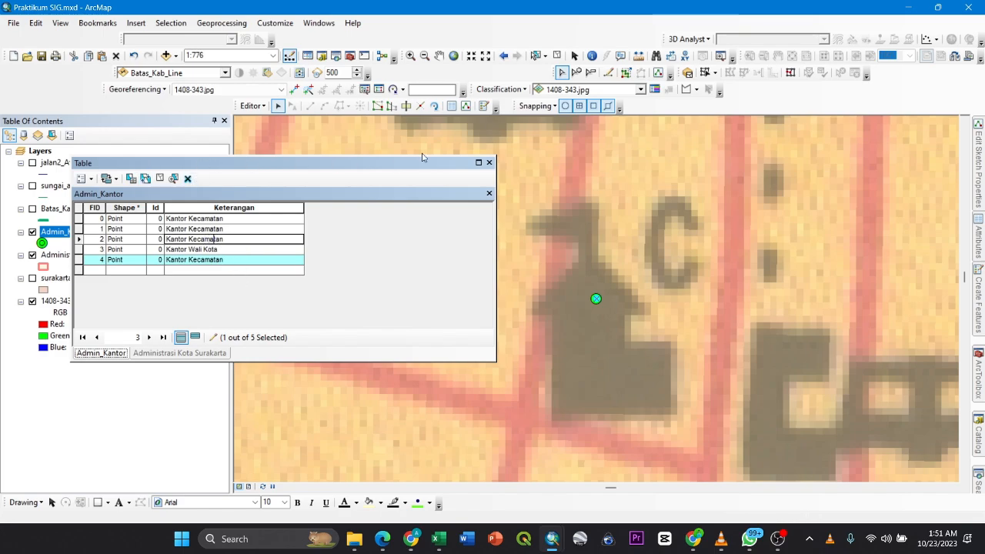
- Clear the record selection and save the Admin_Kantor attribute edits
drag(421, 157, 754, 144)
click(492, 165)
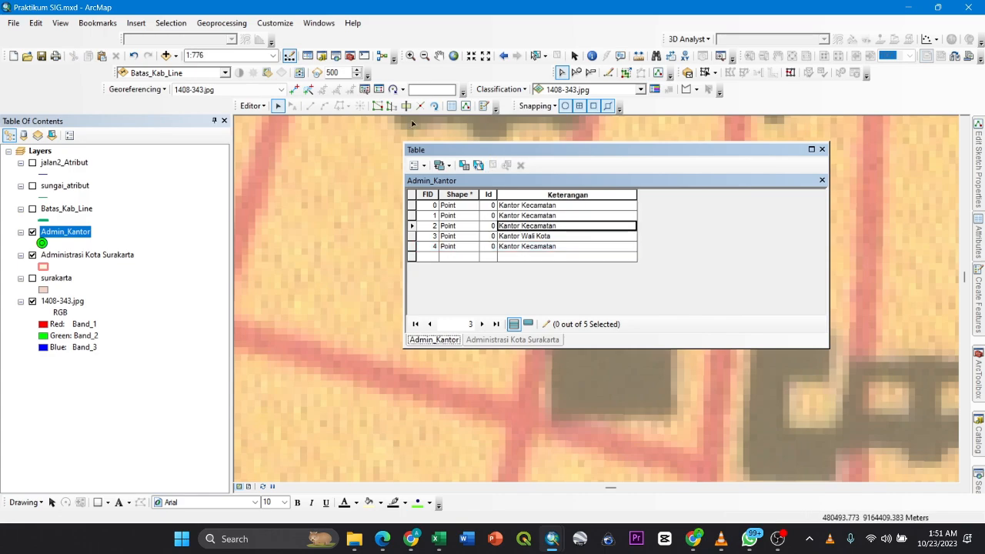
click(252, 106)
click(292, 146)
click(263, 108)
click(281, 149)
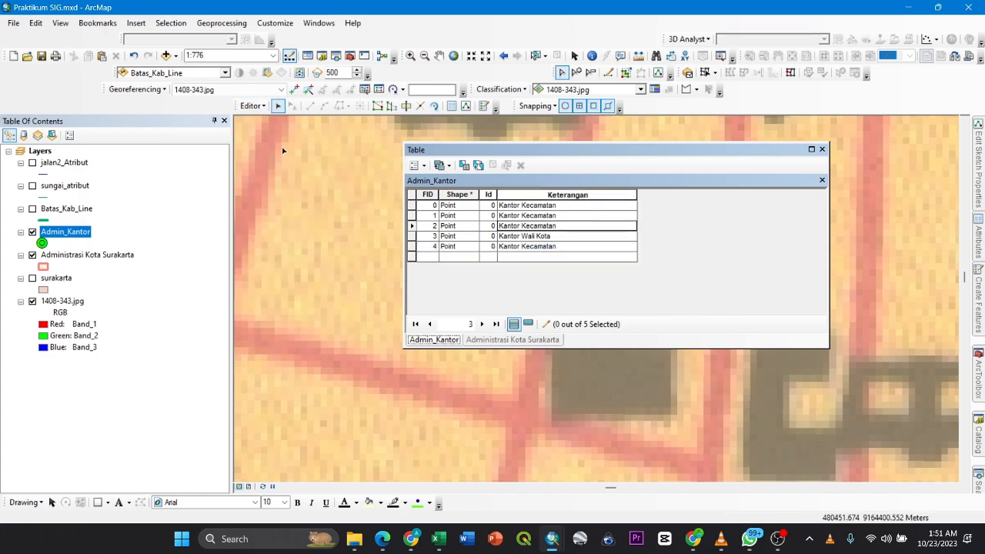
- Stop the Admin_Kantor edit session and close the attribute table
click(254, 106)
click(271, 131)
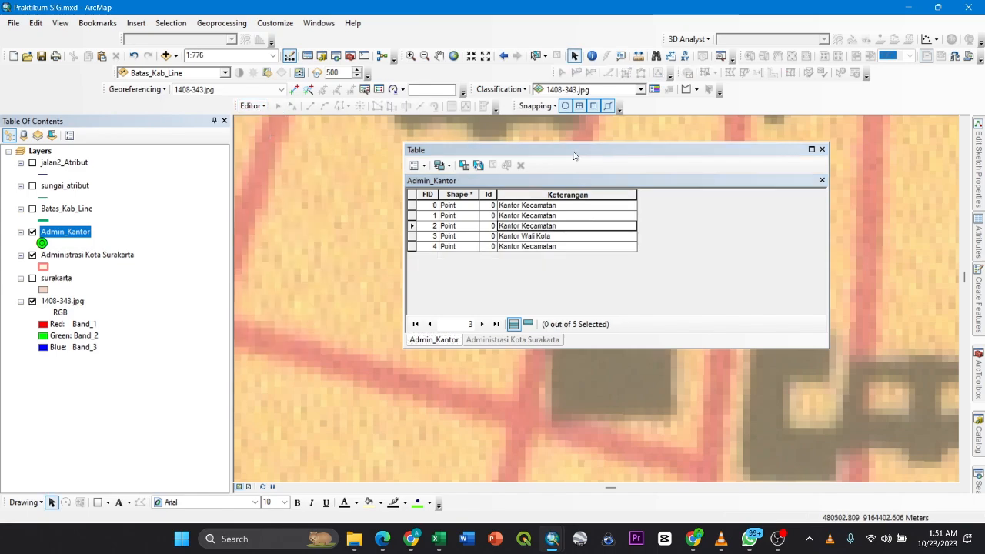
click(821, 149)
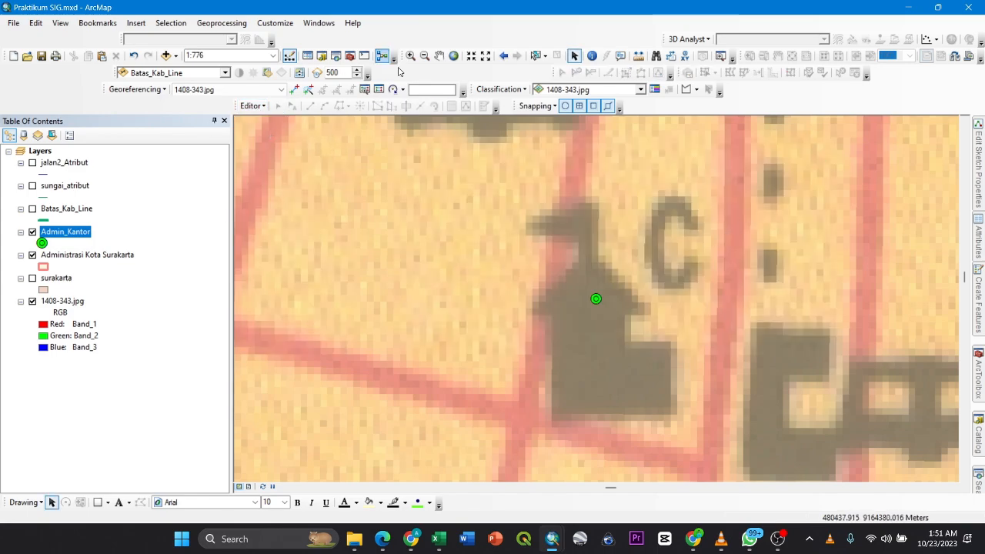
- Zoom to the full extent of Administrasi Kota Surakarta and turn on the sungai_atribut layer over the city
right_click(77, 254)
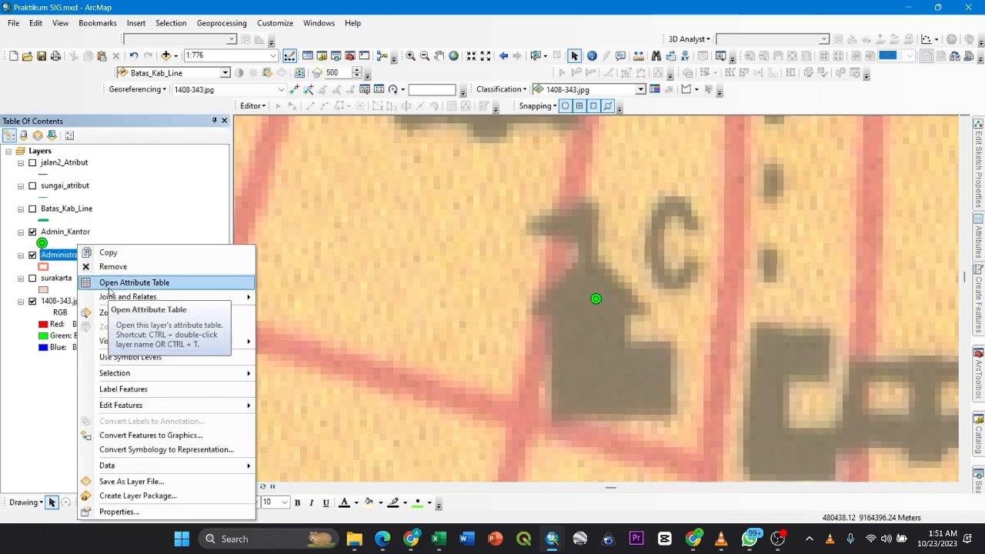
click(116, 313)
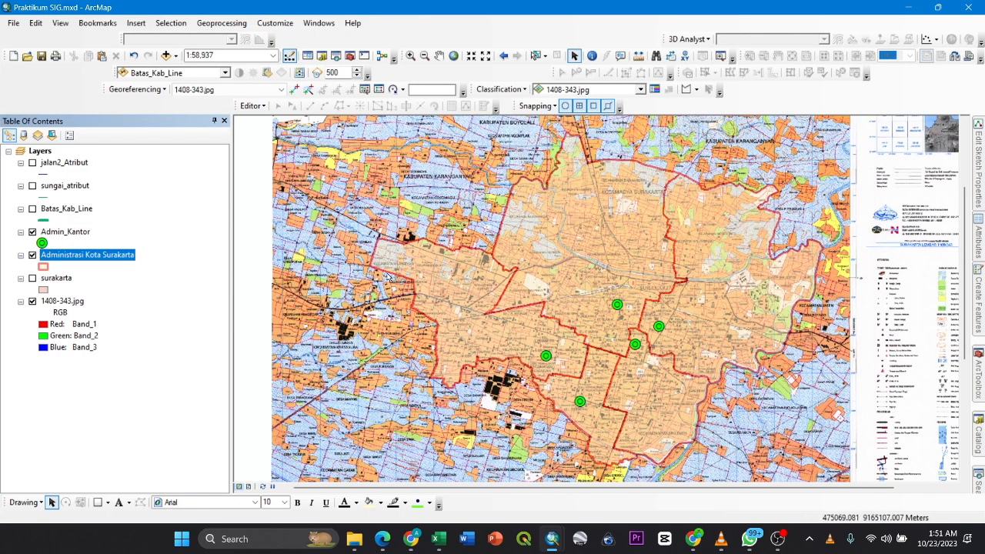
click(32, 185)
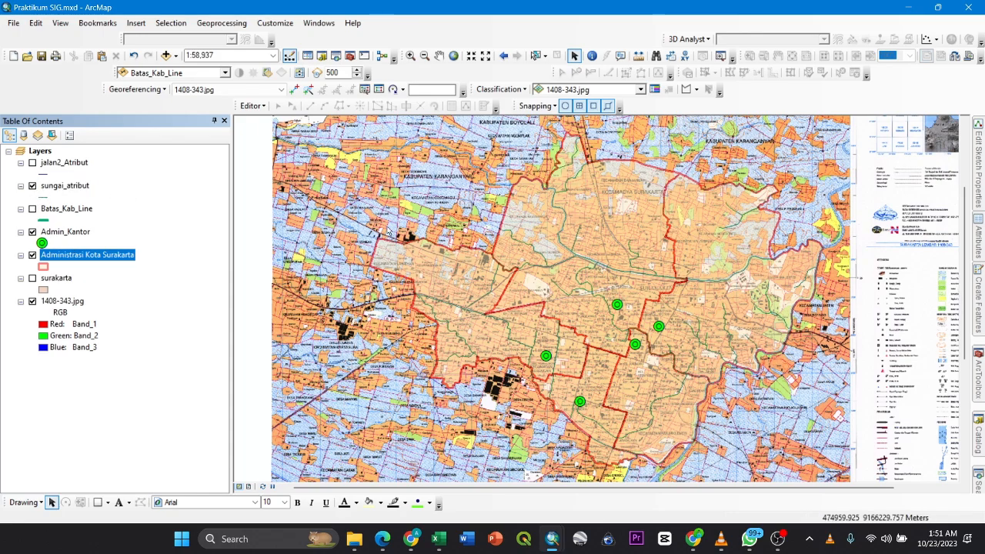
scroll(623, 238, up, 3)
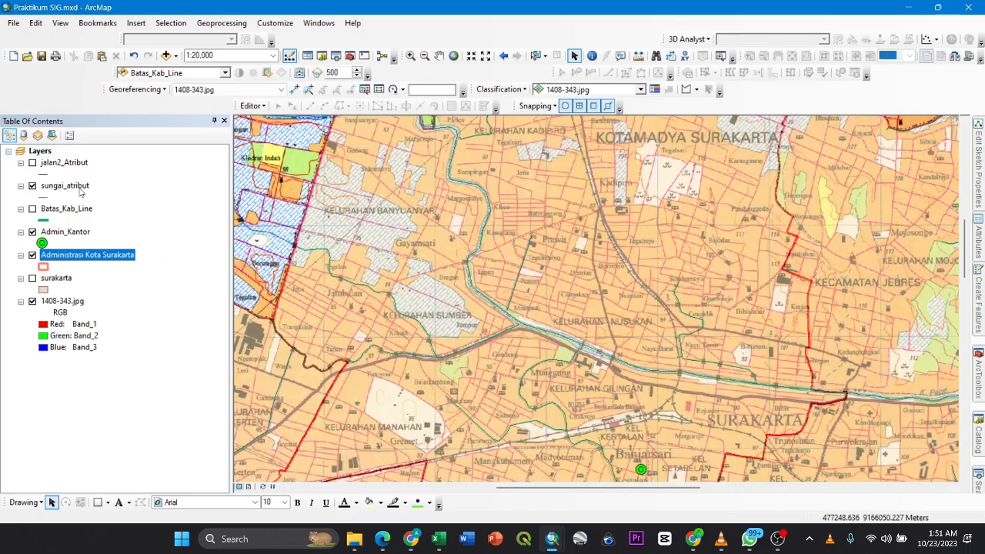
- Open the sungai_atribut attribute table and review its REMARK values from the first record to the last
right_click(78, 188)
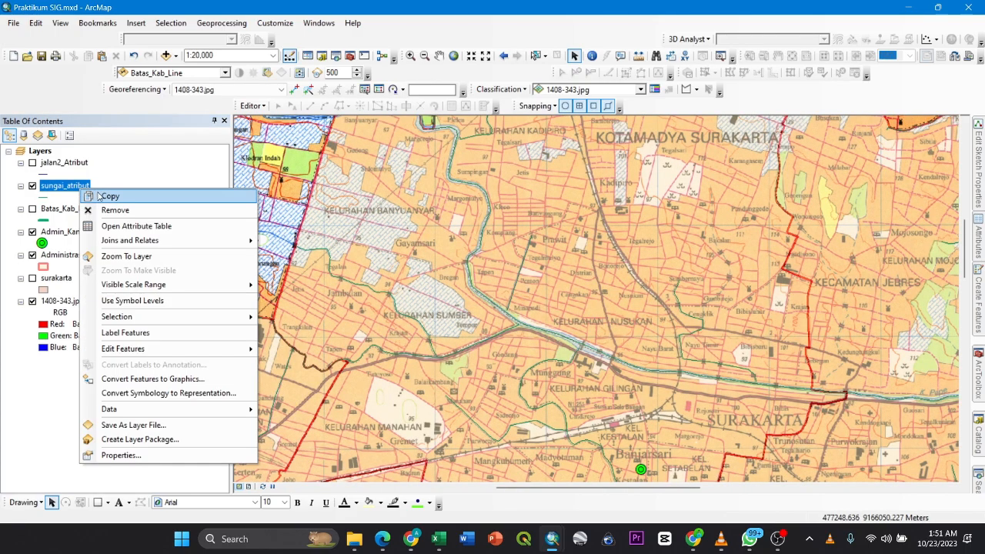
click(101, 226)
scroll(545, 241, down, 10)
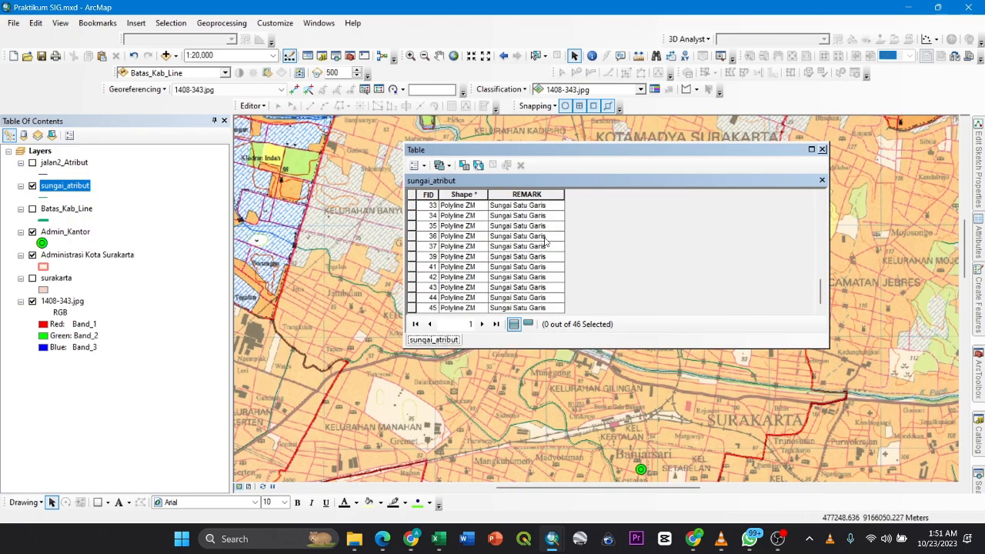
scroll(584, 270, up, 10)
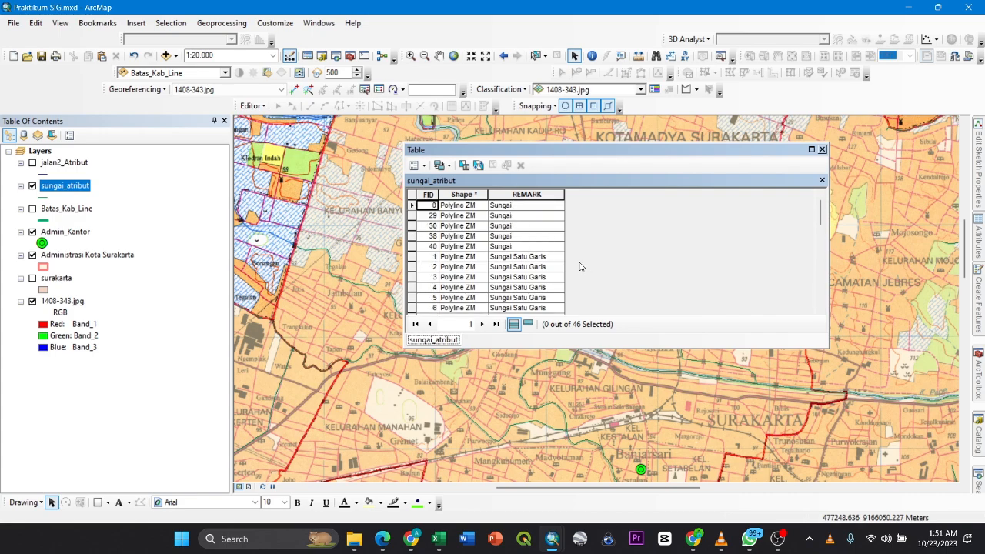
click(416, 165)
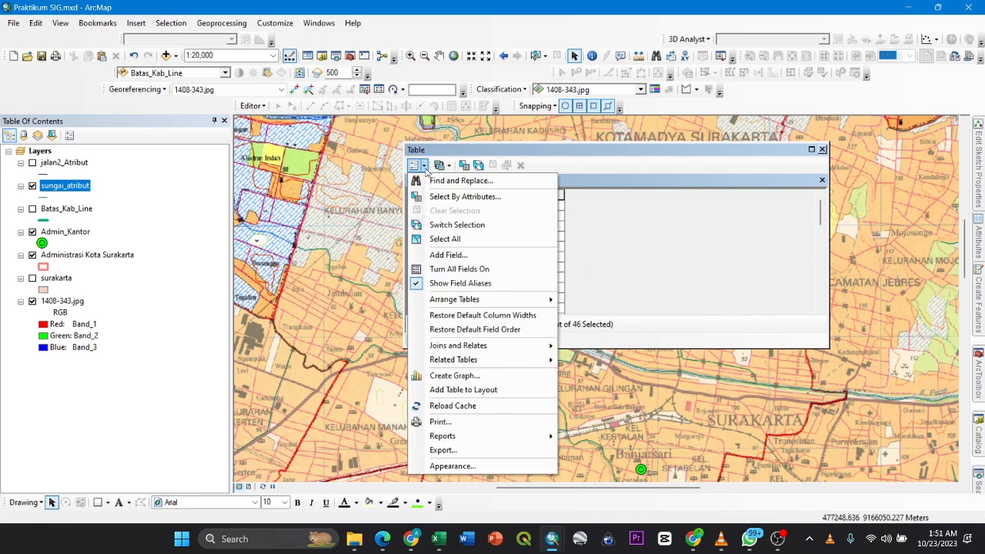
click(434, 256)
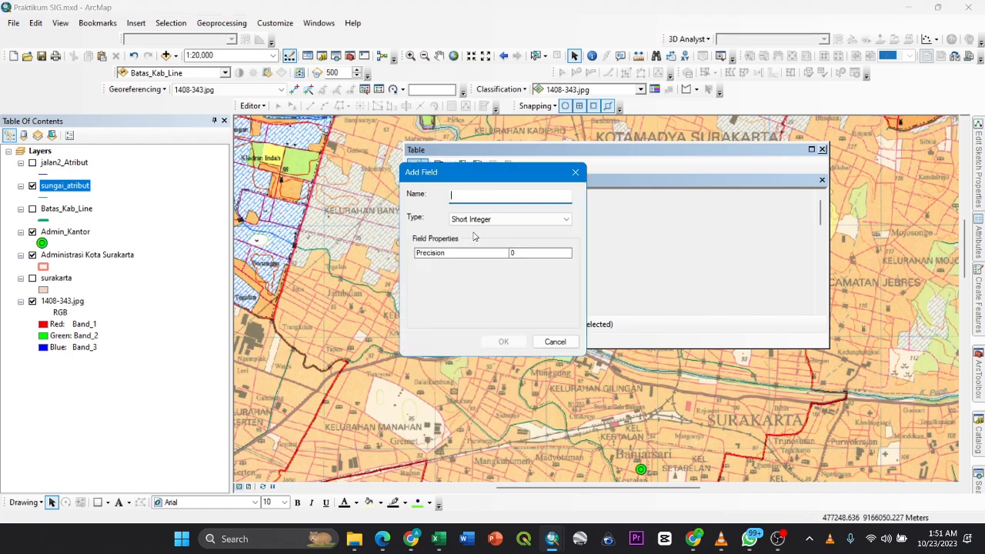
click(496, 219)
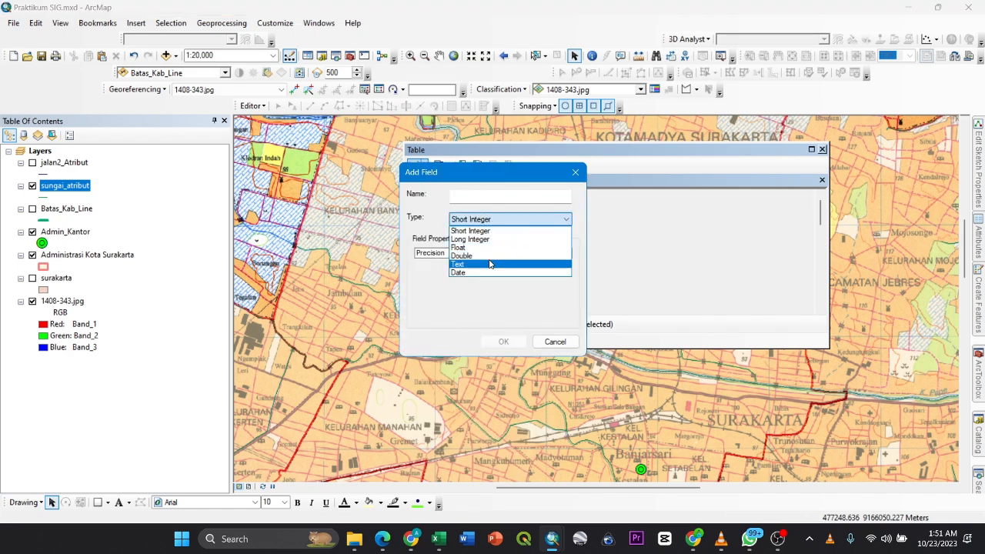
click(546, 200)
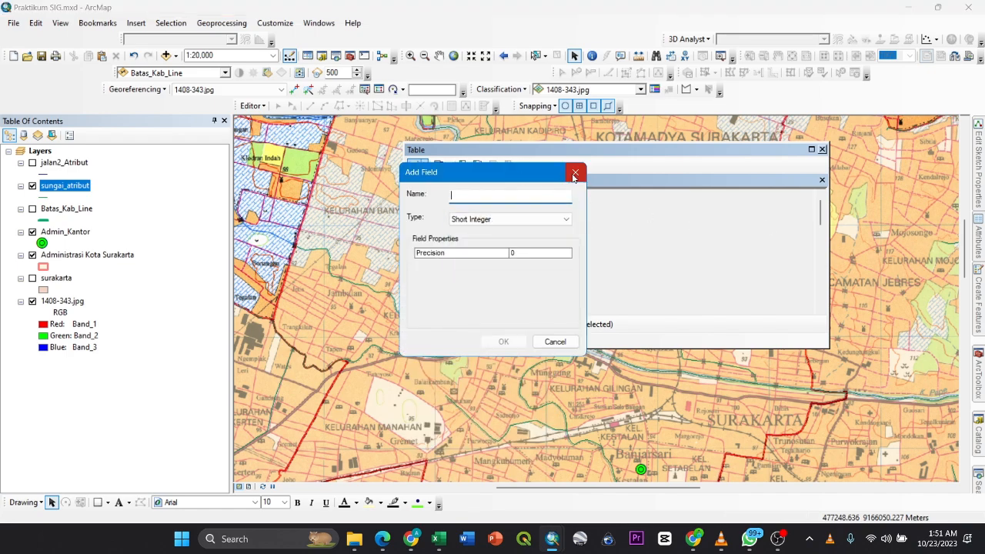
drag(555, 174, 564, 227)
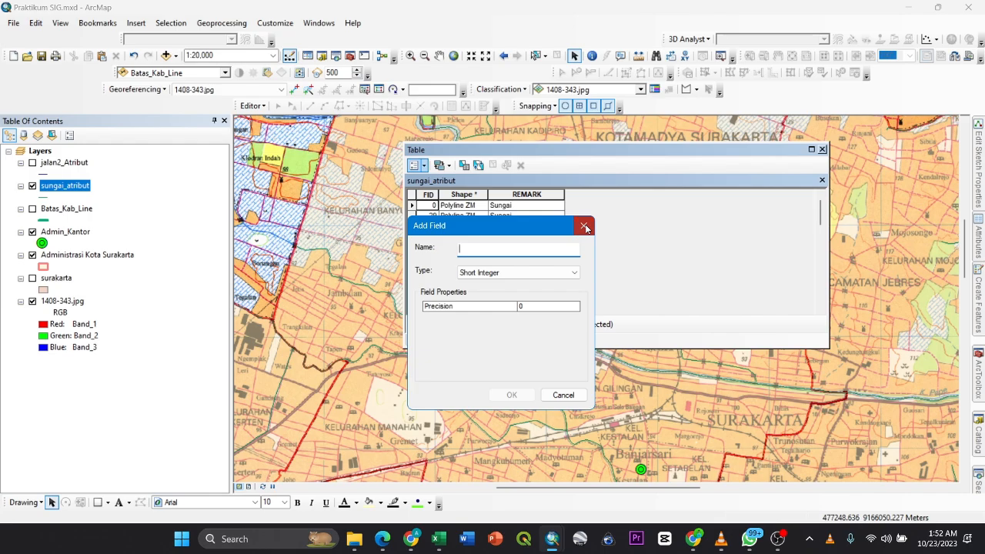
click(585, 226)
- Zoom to the FID 0 river record, dock the attribute table beside the map and follow the selected river northward
click(518, 207)
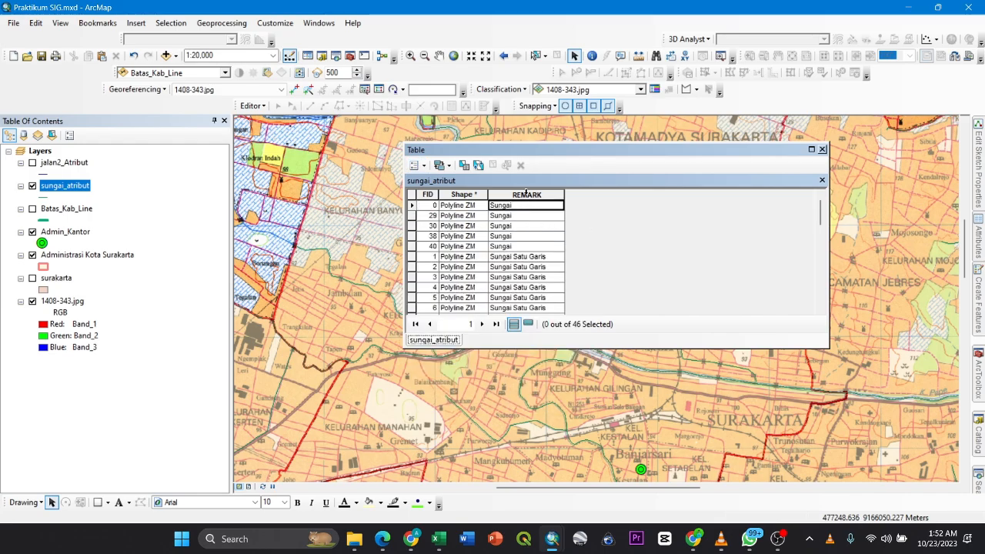
double_click(411, 205)
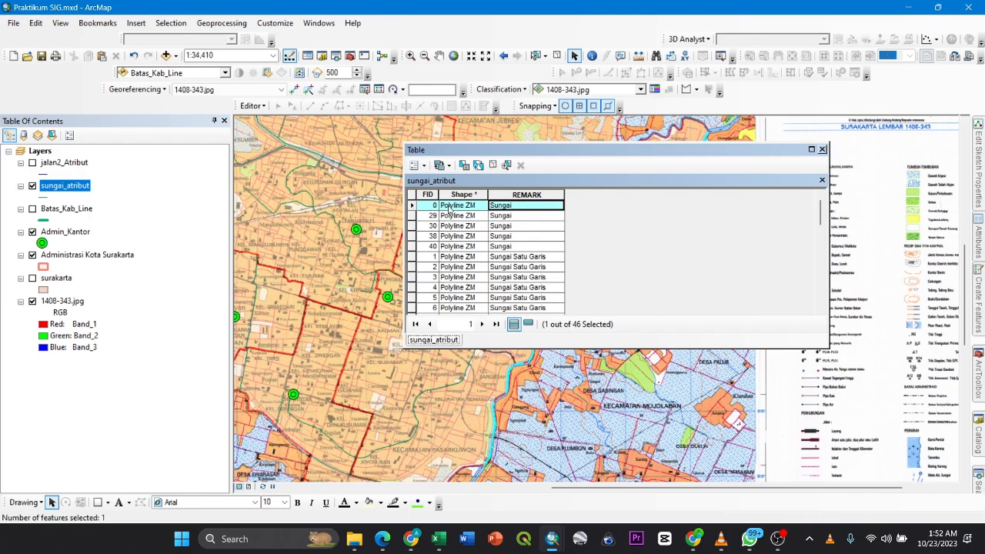
double_click(594, 156)
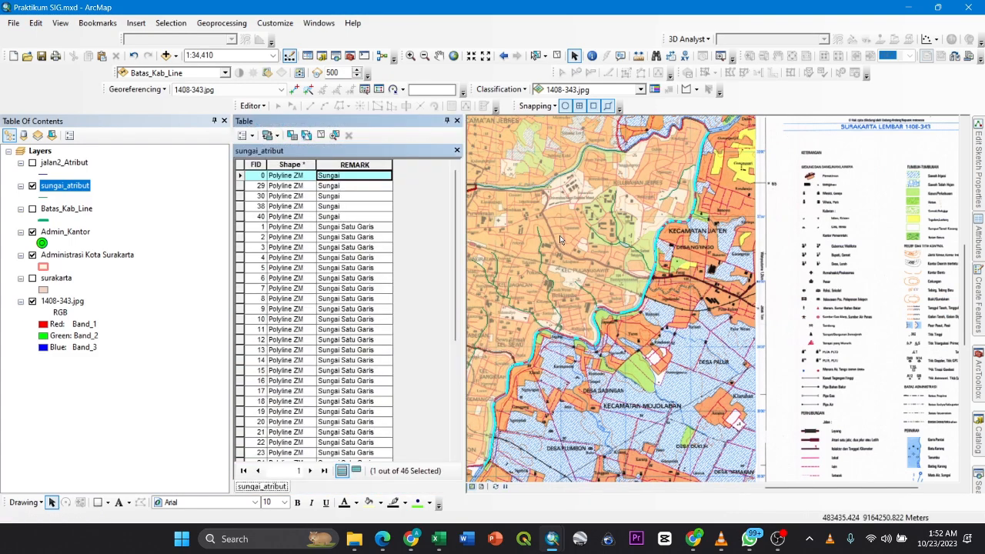
scroll(714, 198, down, 5)
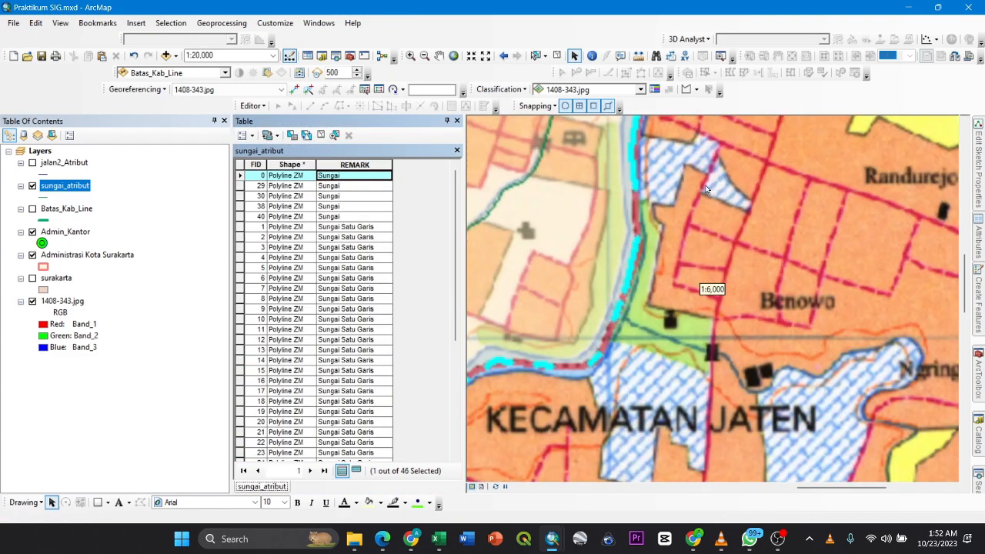
scroll(607, 246, down, 3)
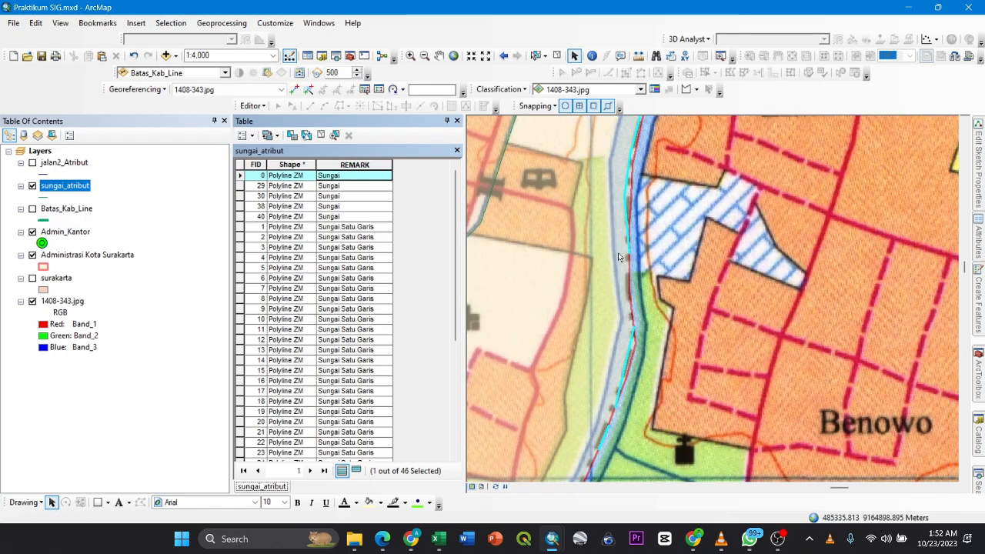
drag(628, 221, 567, 412)
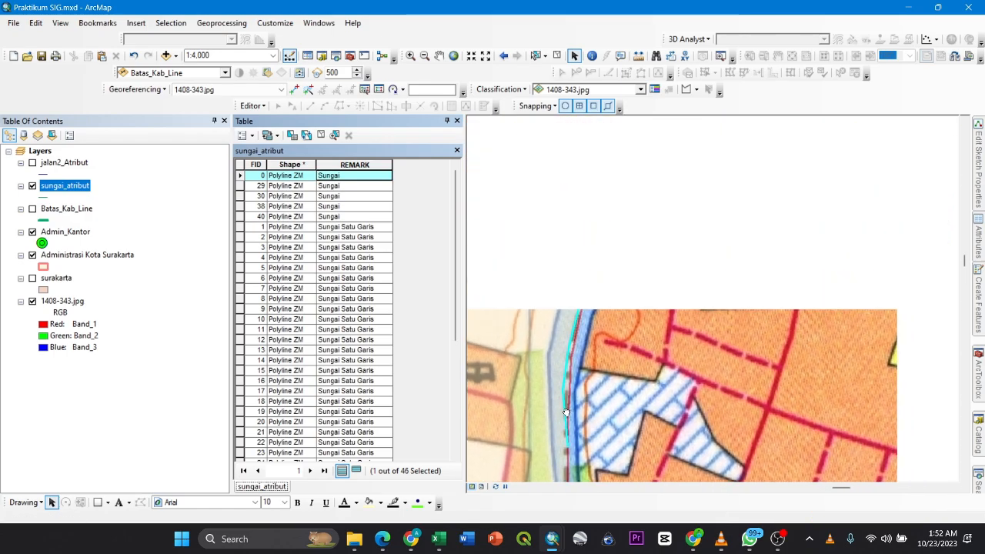
drag(583, 232, 584, 279)
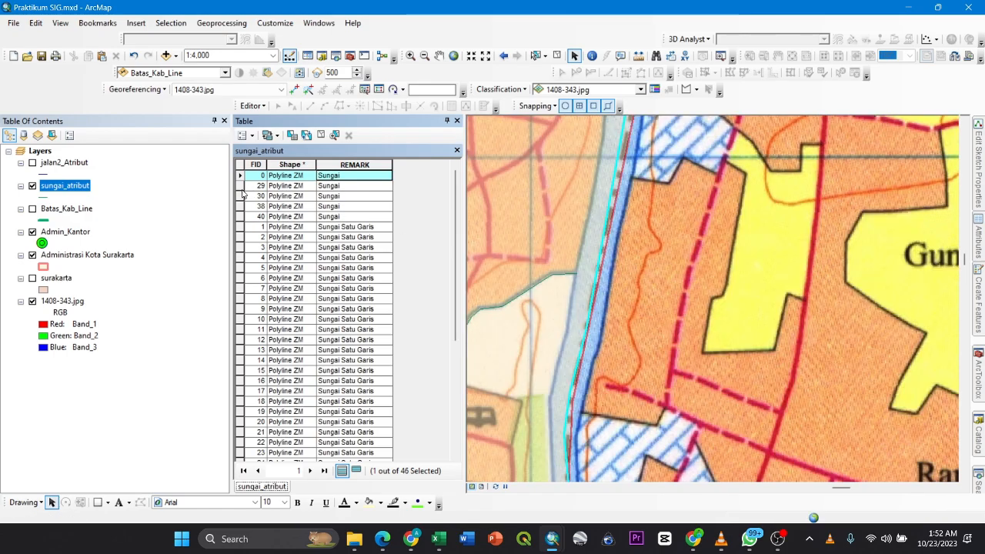
- Zoom to the FID 29 river record and inspect its segment at the river bend near Gunungwijil
double_click(240, 185)
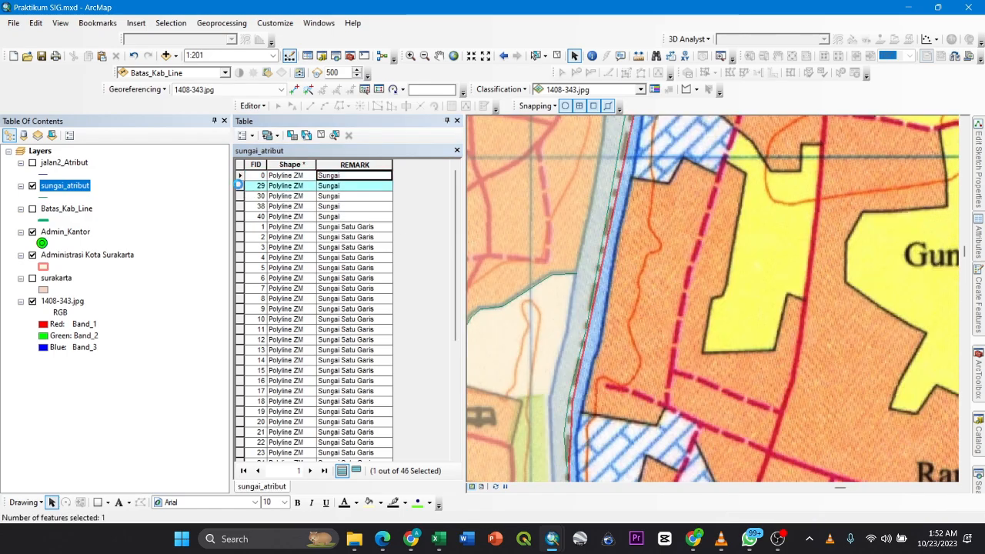
scroll(523, 264, up, 5)
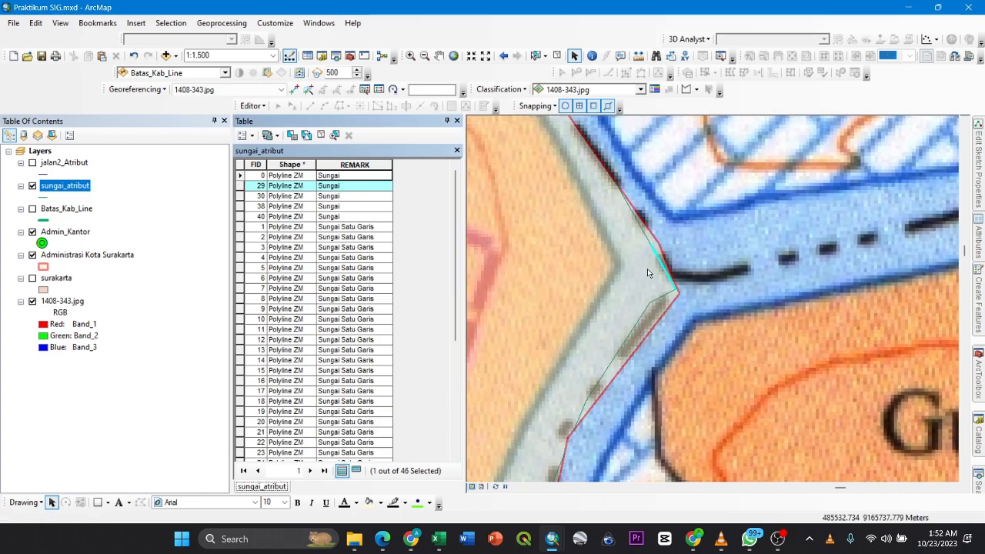
scroll(647, 283, up, 3)
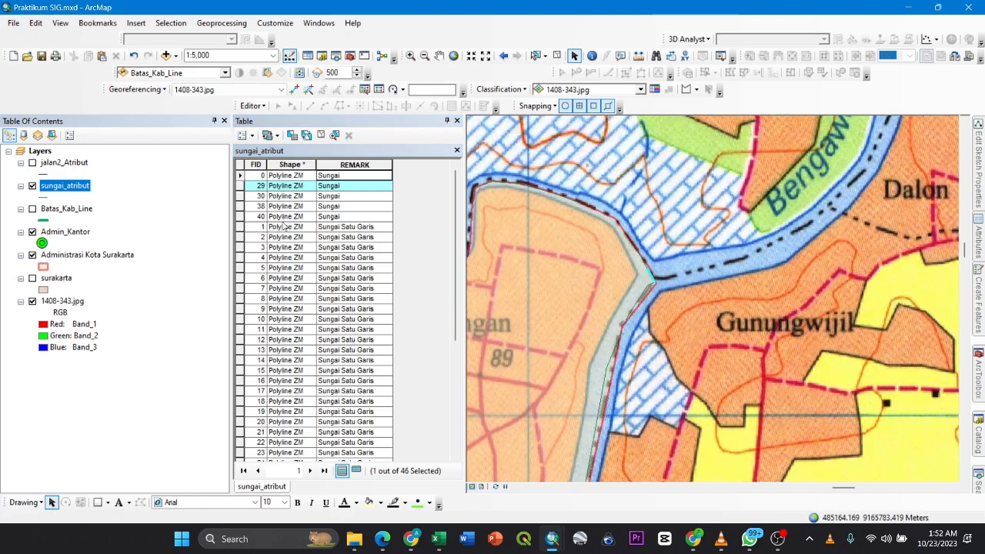
- Zoom to the FID 1 Sungai Satu Garis record and hide the sungai_atribut layer to inspect the river on the base map
double_click(239, 227)
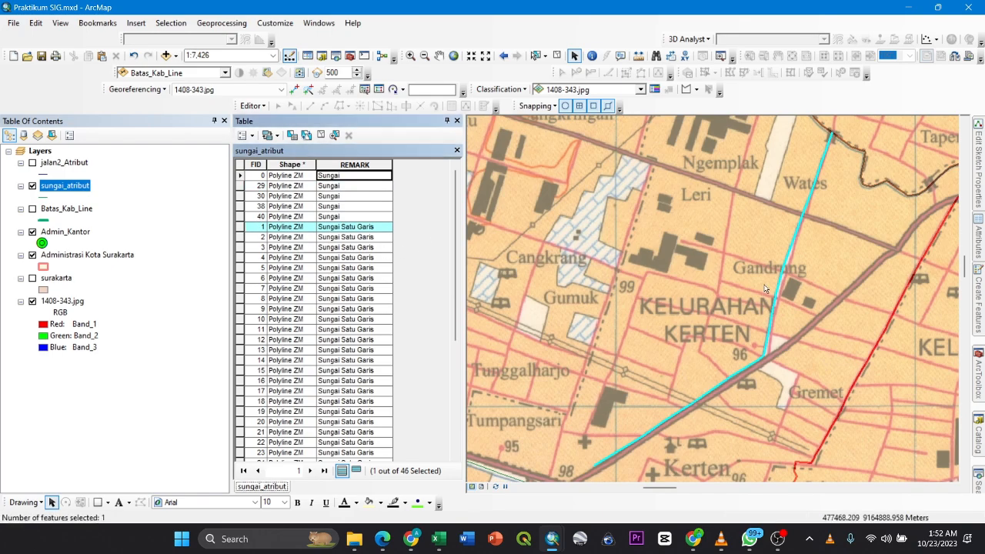
click(21, 185)
click(21, 186)
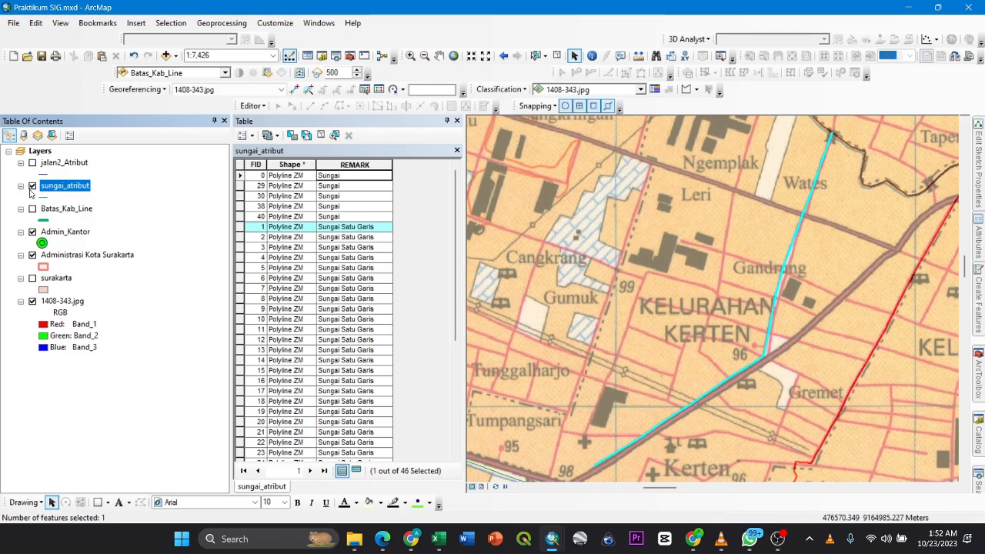
click(31, 186)
drag(820, 232, 766, 290)
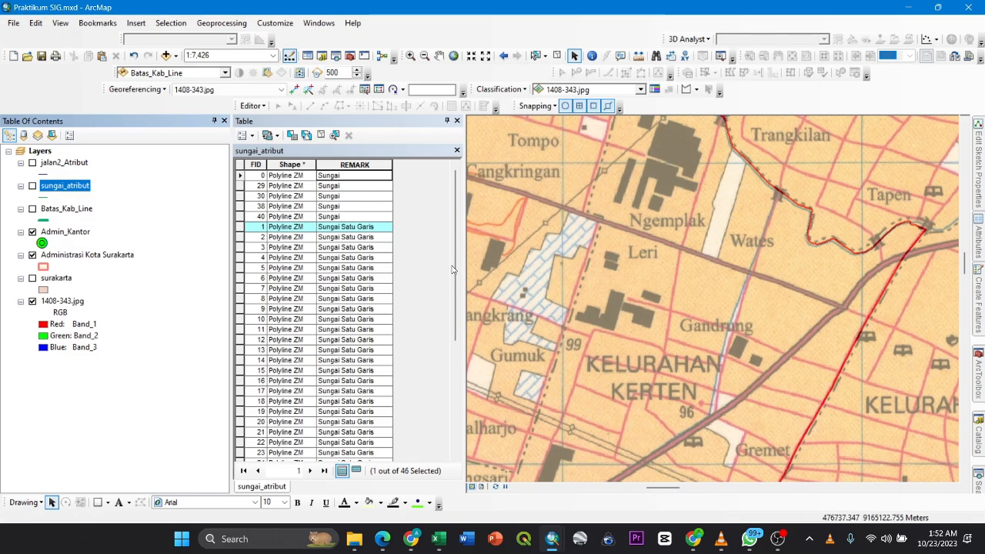
- Zoom to the FID 3 and FID 6 records and compare the FID 6 line with the river drawn on the base map
double_click(240, 242)
click(240, 245)
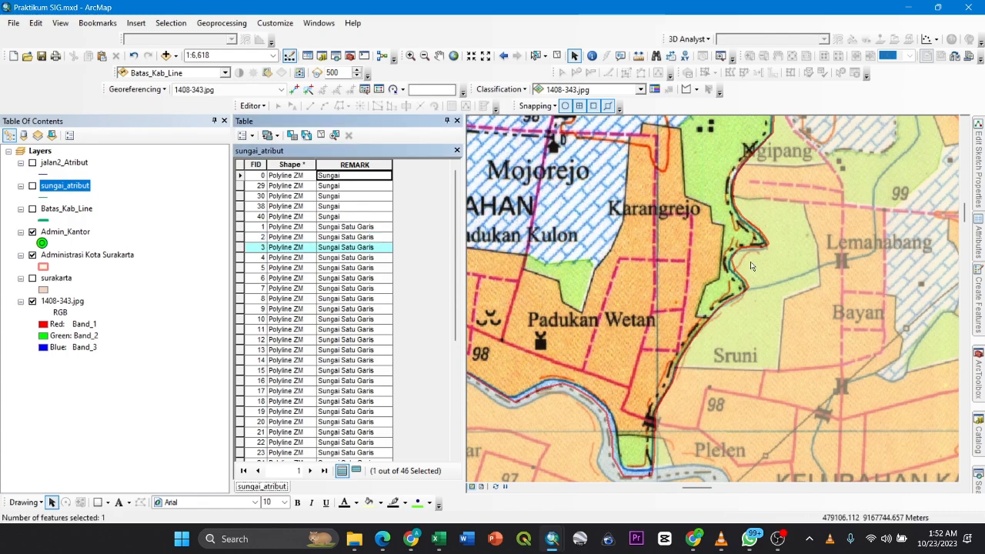
double_click(240, 278)
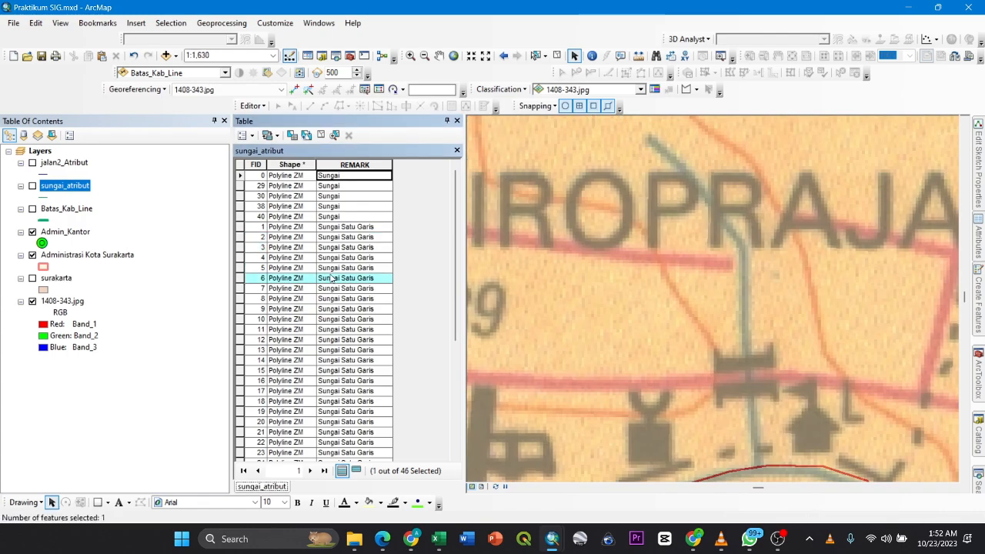
click(32, 186)
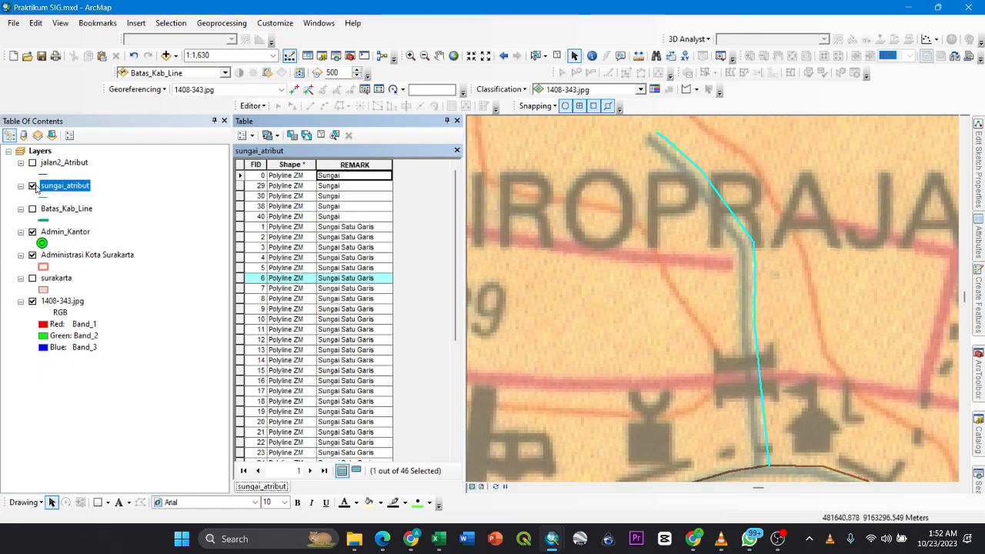
click(32, 185)
- Examine the rivers on the base map along the city's southern edge and the bridge and railway symbols in the map legend
scroll(547, 251, up, 3)
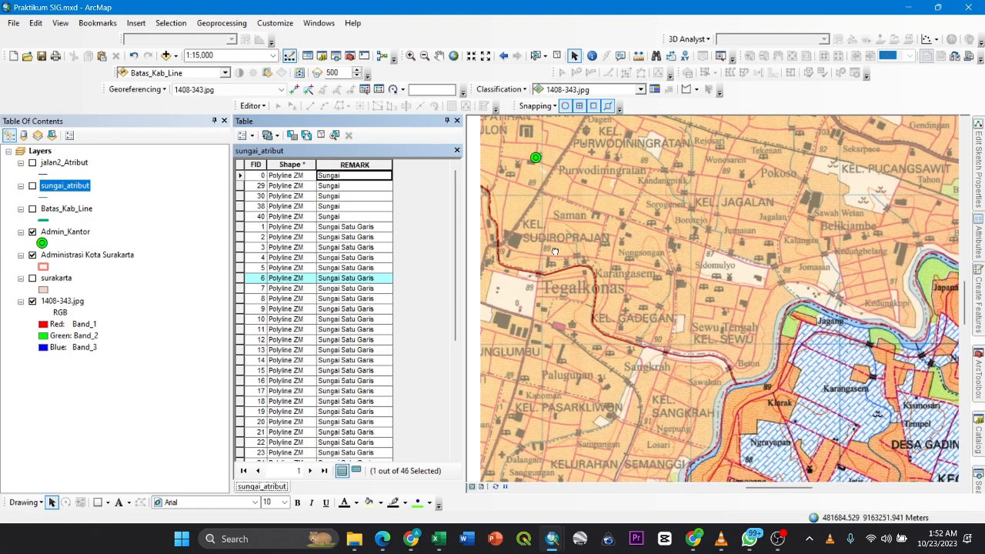
drag(645, 264, 694, 266)
drag(817, 389, 776, 192)
drag(650, 369, 760, 218)
drag(615, 315, 712, 247)
drag(596, 261, 668, 301)
drag(608, 221, 624, 291)
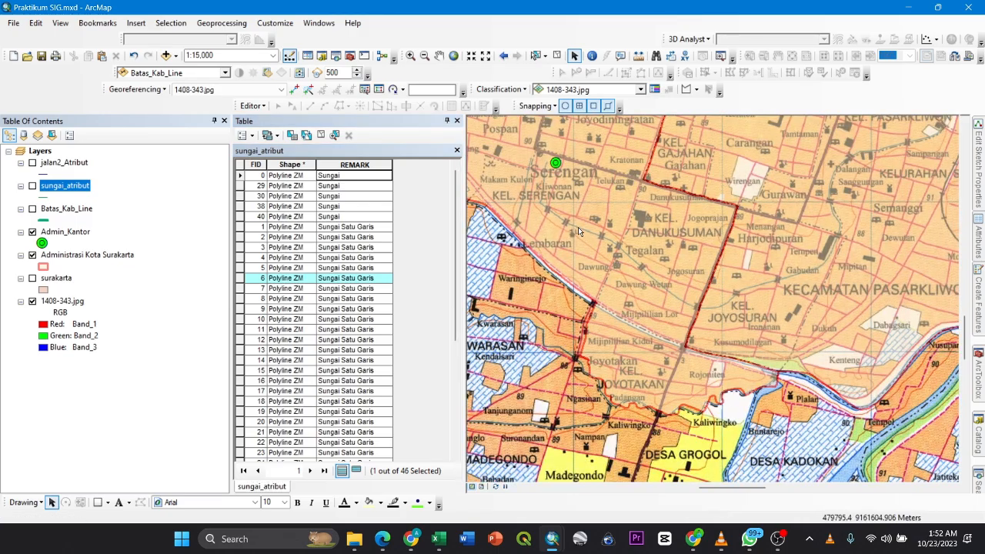
drag(591, 224, 629, 286)
drag(615, 236, 641, 289)
drag(599, 257, 559, 293)
drag(758, 307, 550, 274)
drag(804, 327, 542, 234)
drag(777, 296, 435, 240)
drag(739, 285, 653, 282)
drag(678, 366, 683, 219)
drag(517, 255, 629, 288)
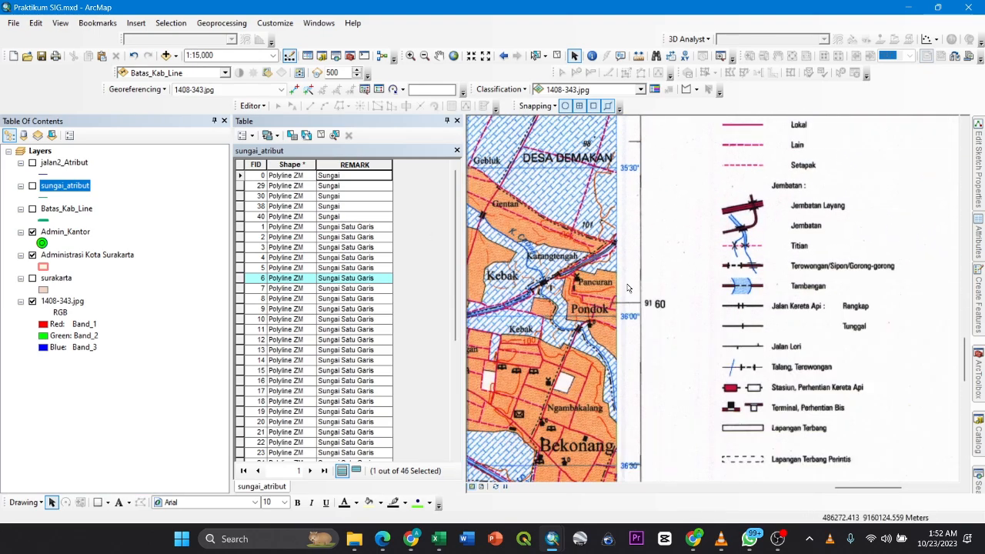
scroll(627, 288, down, 3)
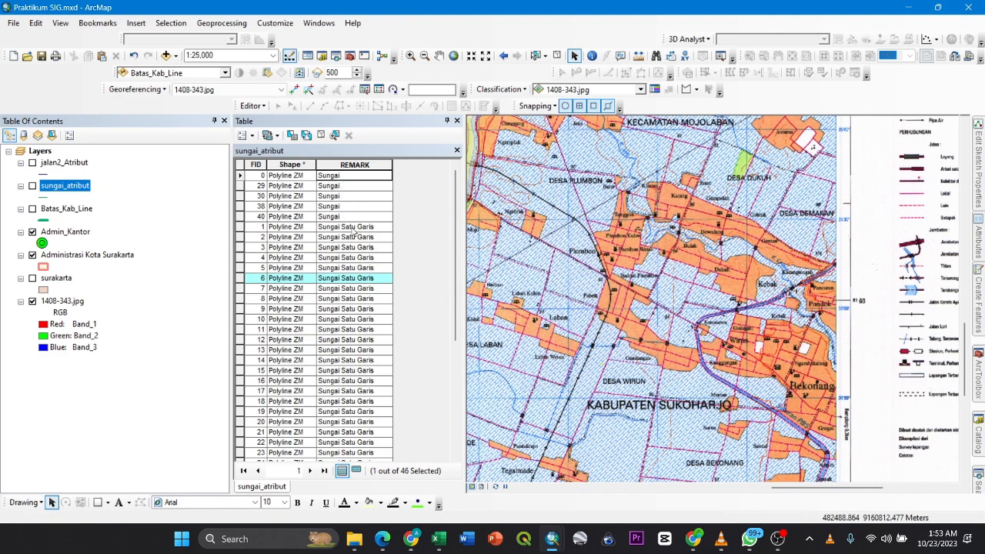
- Close the sungai_atribut table, zoom to Administrasi Kota Surakarta and turn on the jalan2_Atribut layer
click(457, 123)
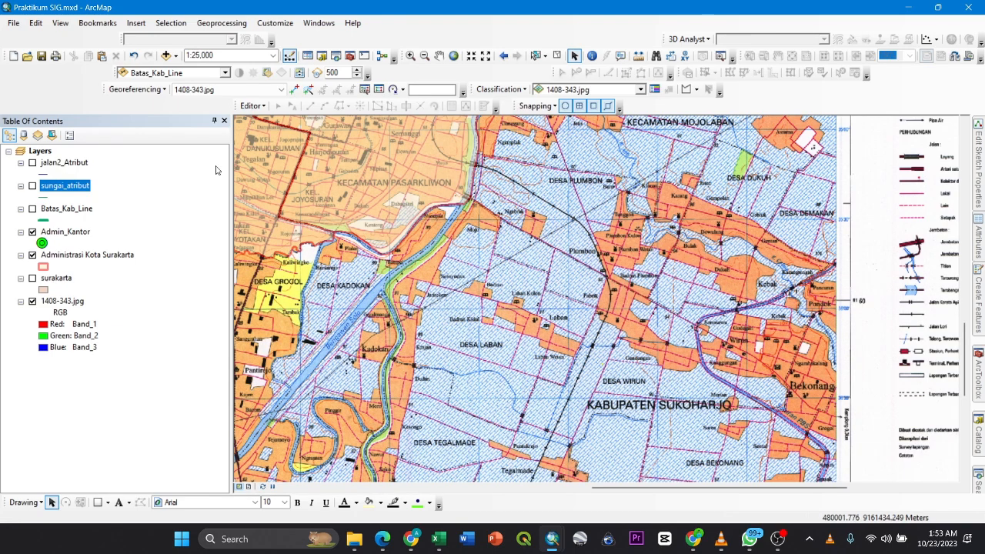
right_click(72, 262)
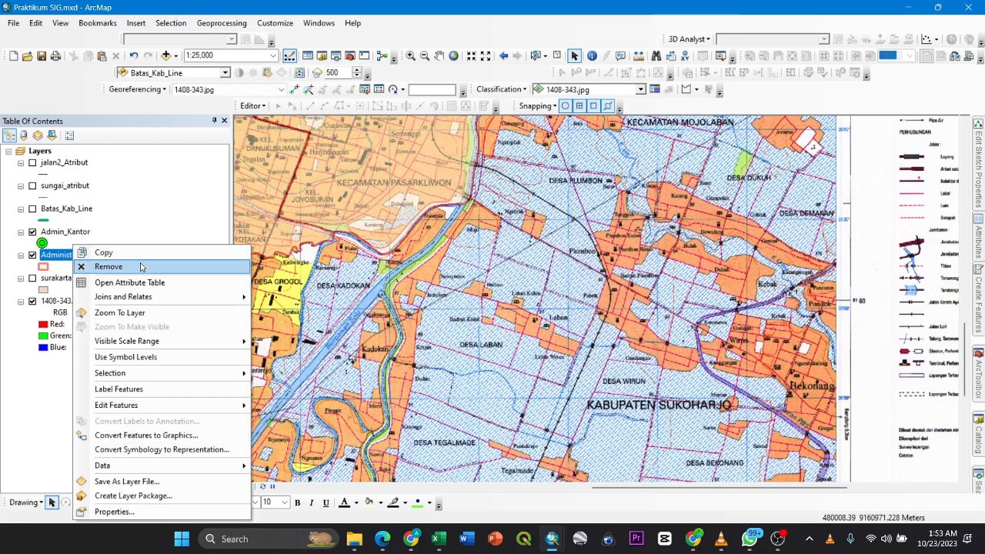
click(144, 318)
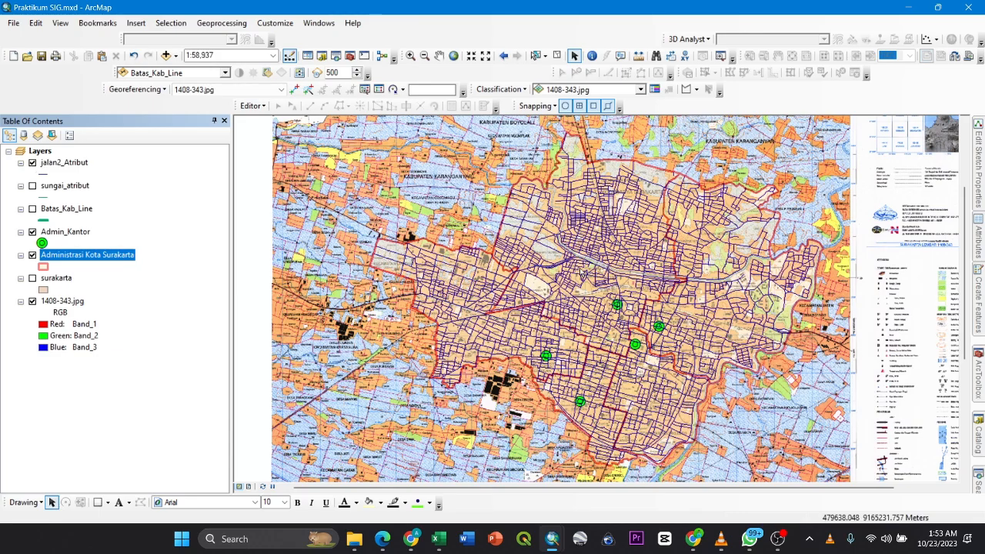
drag(578, 288, 492, 297)
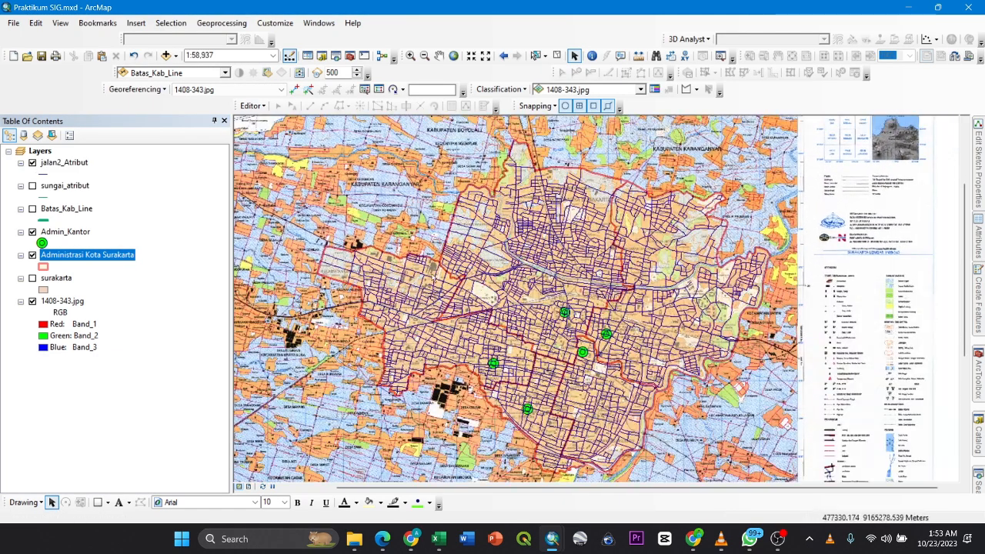
- Open the jalan2_Atribut attribute table, review the REMARK values down the records, and close the table
drag(528, 227, 532, 252)
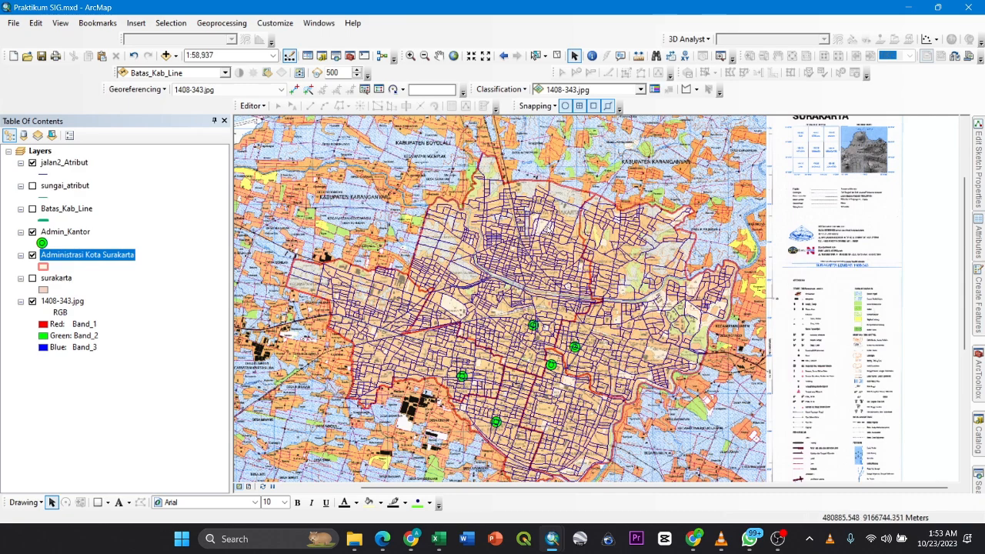
right_click(87, 163)
click(119, 198)
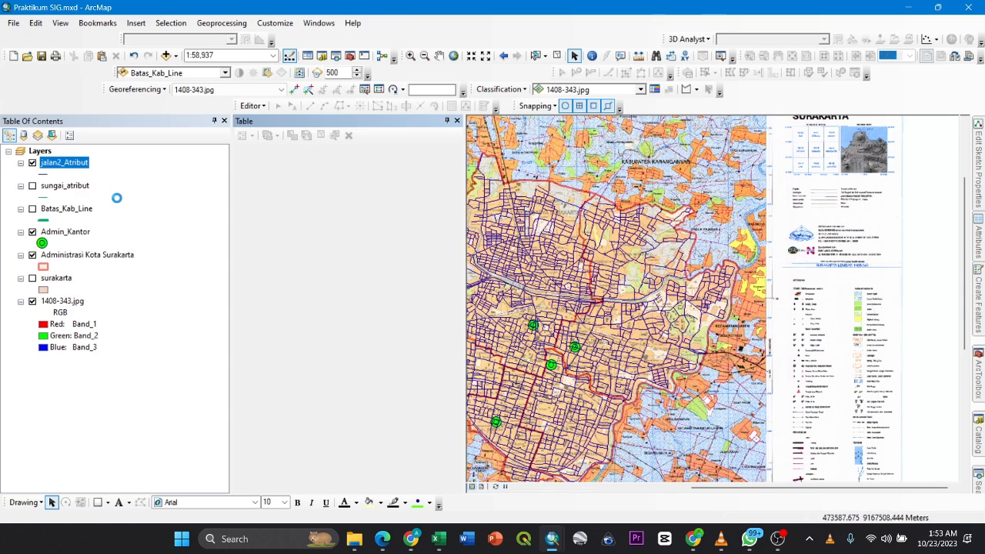
scroll(369, 194, down, 20)
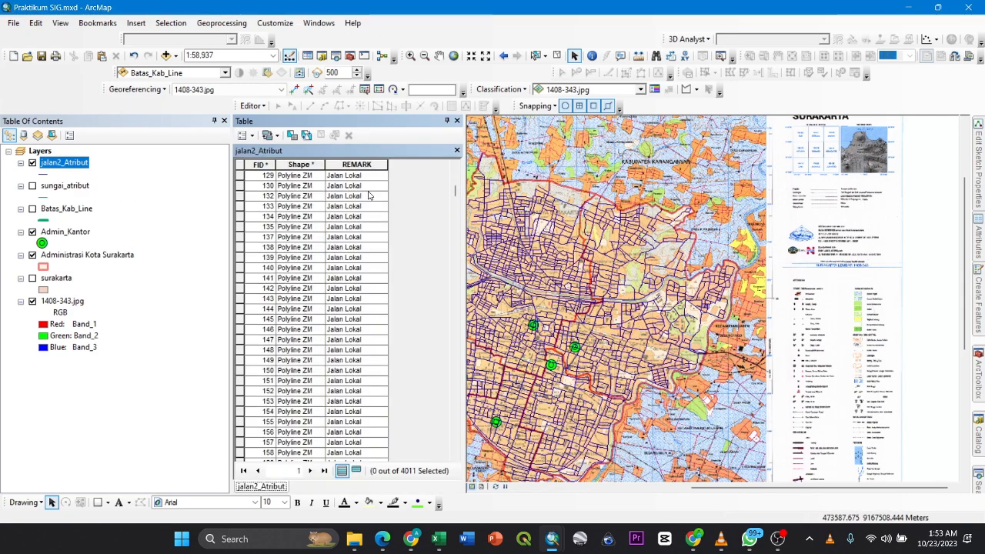
drag(454, 209, 464, 465)
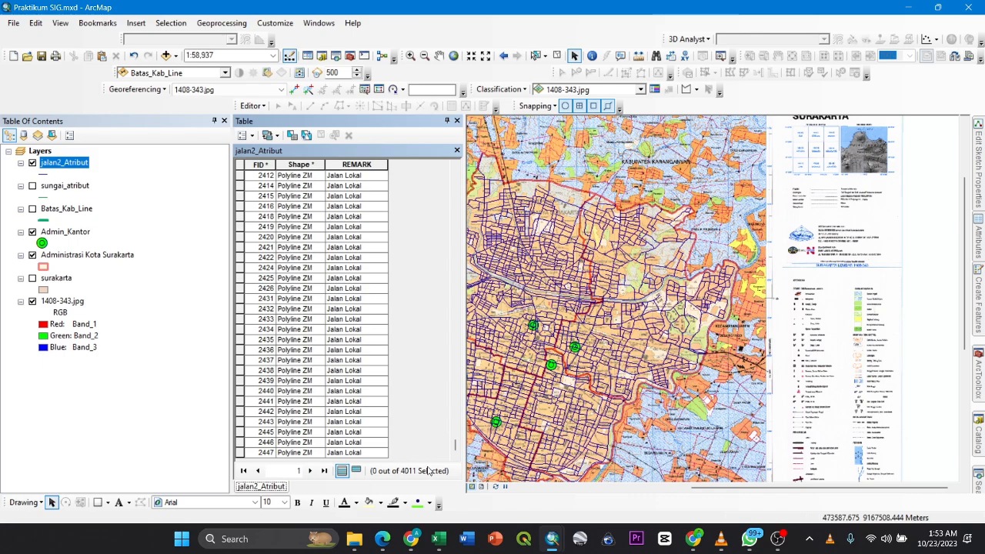
drag(400, 124, 397, 143)
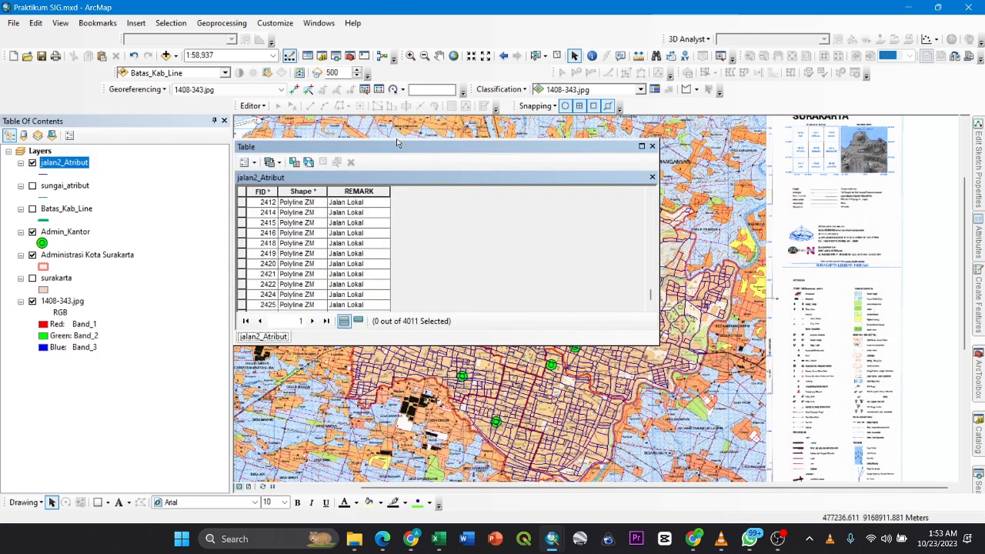
click(652, 146)
- Hide and redisplay the jalan2_Atribut layer to compare the road lines with the base map around Gondang and Munggung
scroll(497, 286, down, 4)
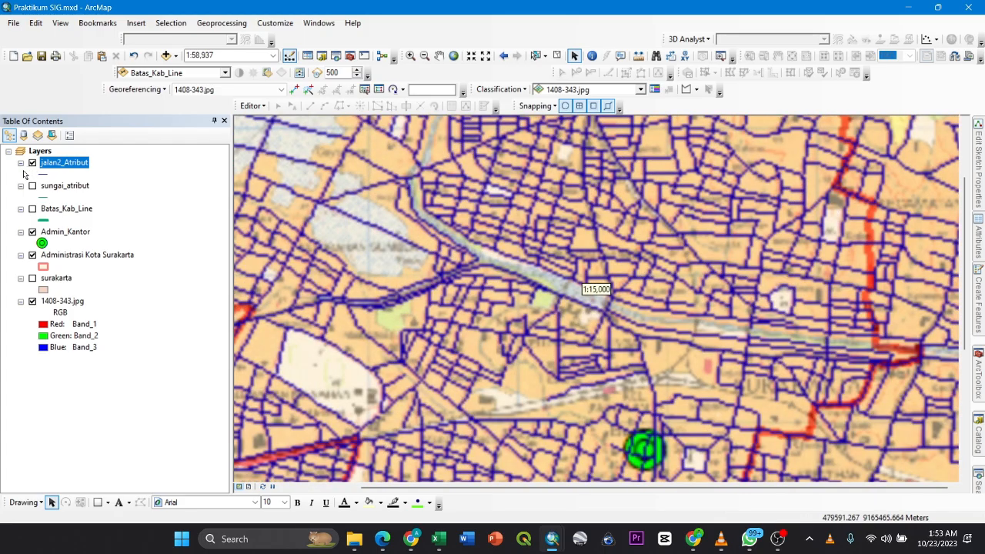
click(32, 162)
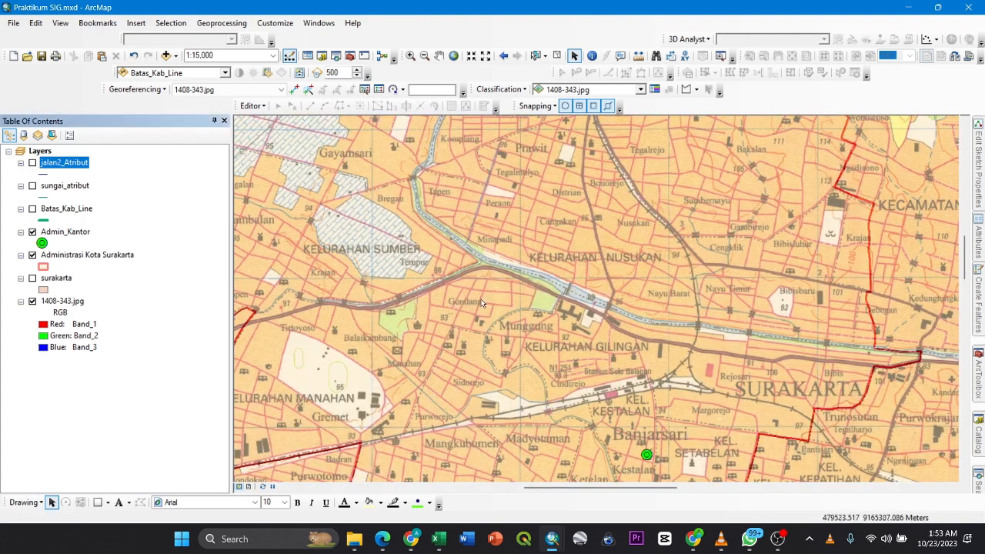
scroll(482, 303, down, 3)
click(33, 162)
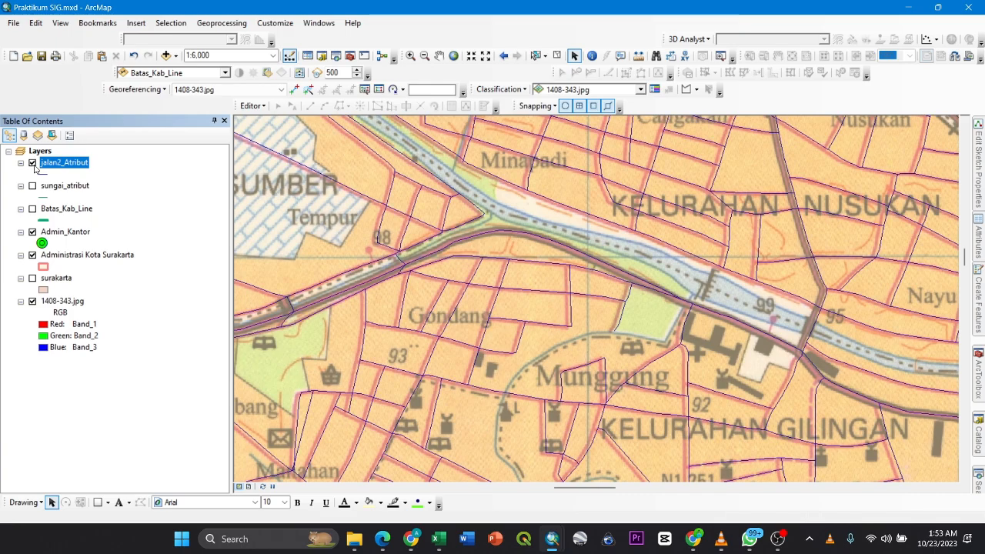
- Reopen the jalan2_Atribut attribute table and zoom to the FID 5 Jalan Lokal record
right_click(50, 165)
click(77, 201)
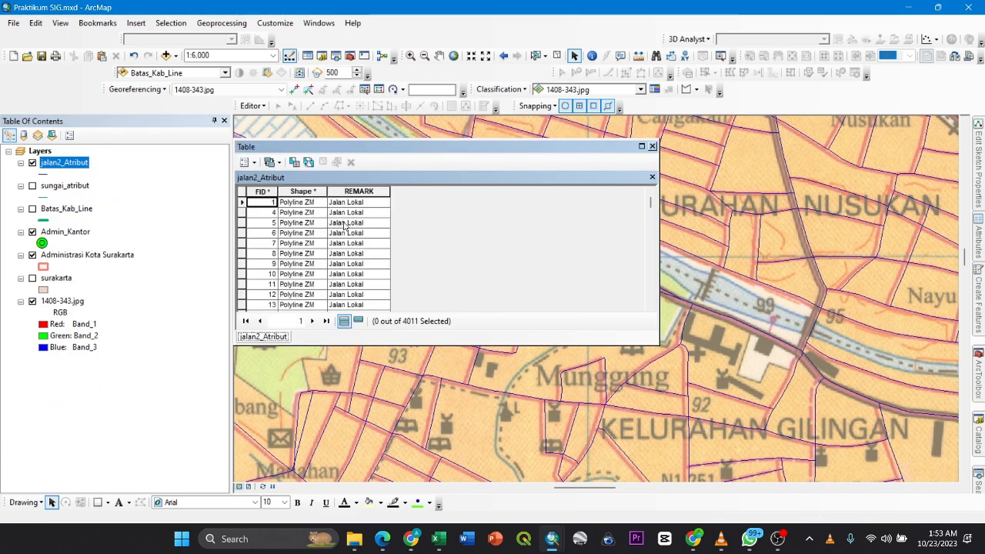
click(243, 223)
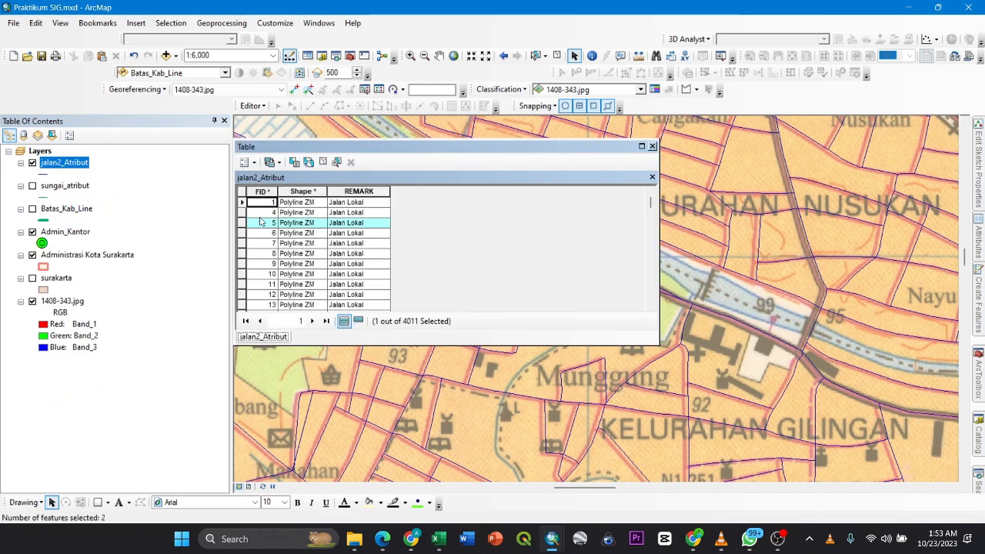
double_click(241, 223)
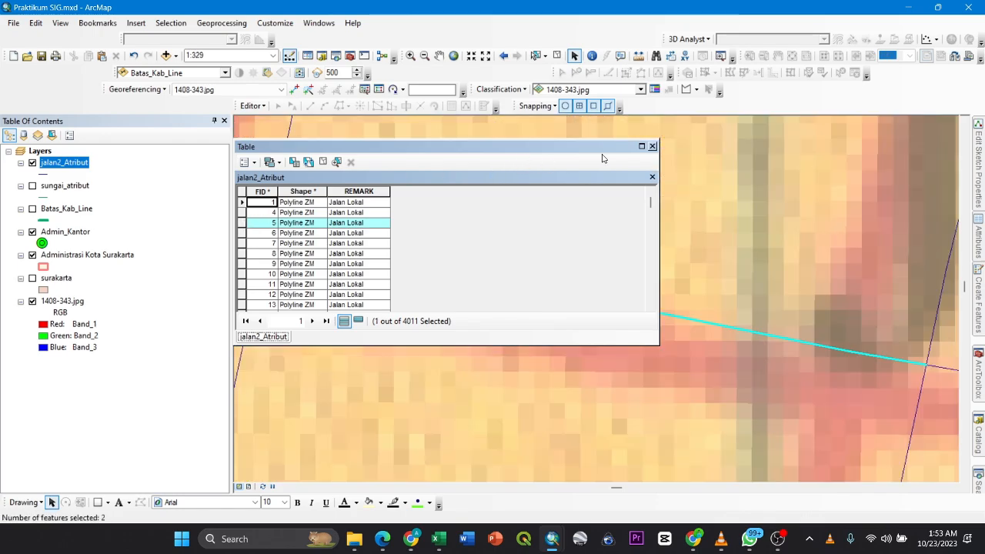
- Sort the jalan2_Atribut table by the REMARK field in ascending order
scroll(284, 243, down, 5)
right_click(372, 190)
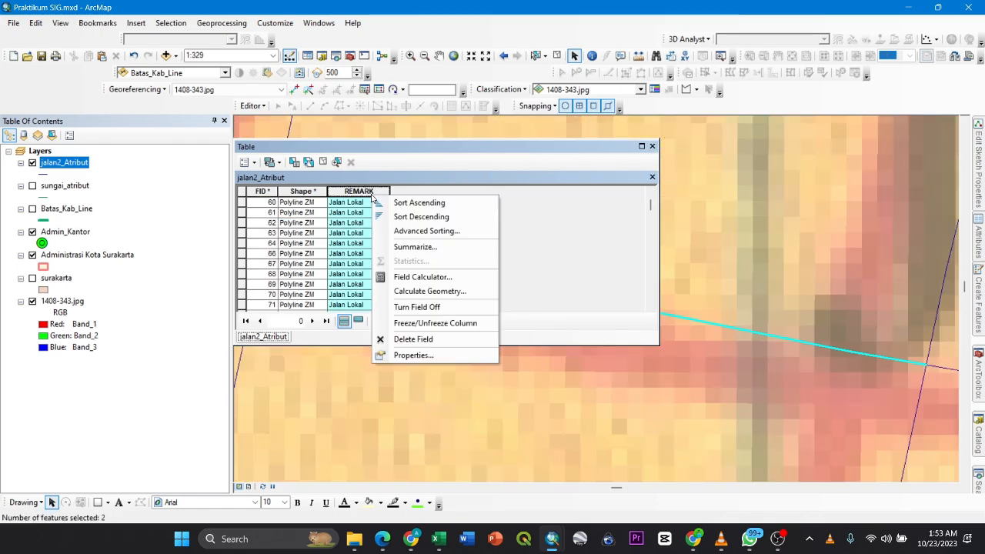
click(408, 201)
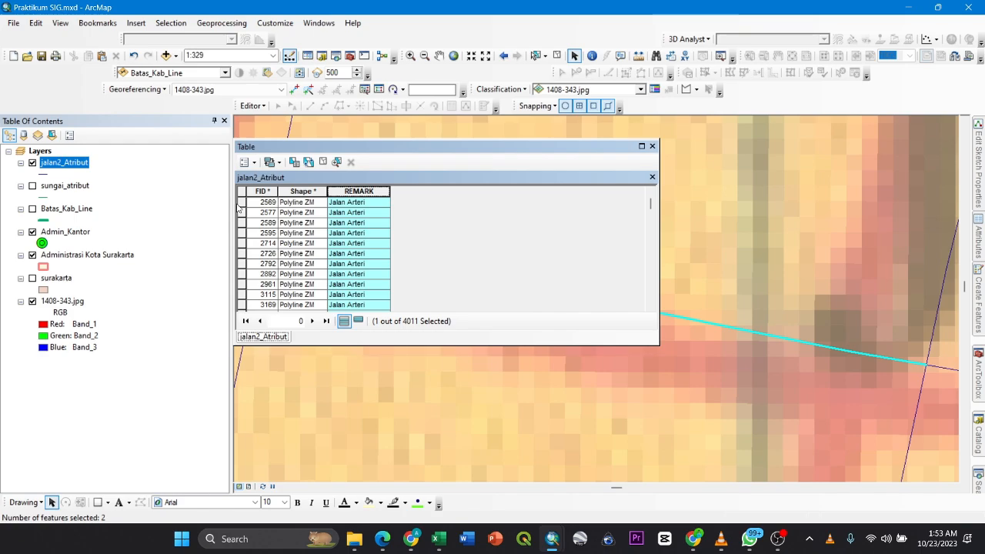
- Zoom to the FID 2569 Jalan Arteri record and inspect its road on the base map with the table moved aside
double_click(240, 202)
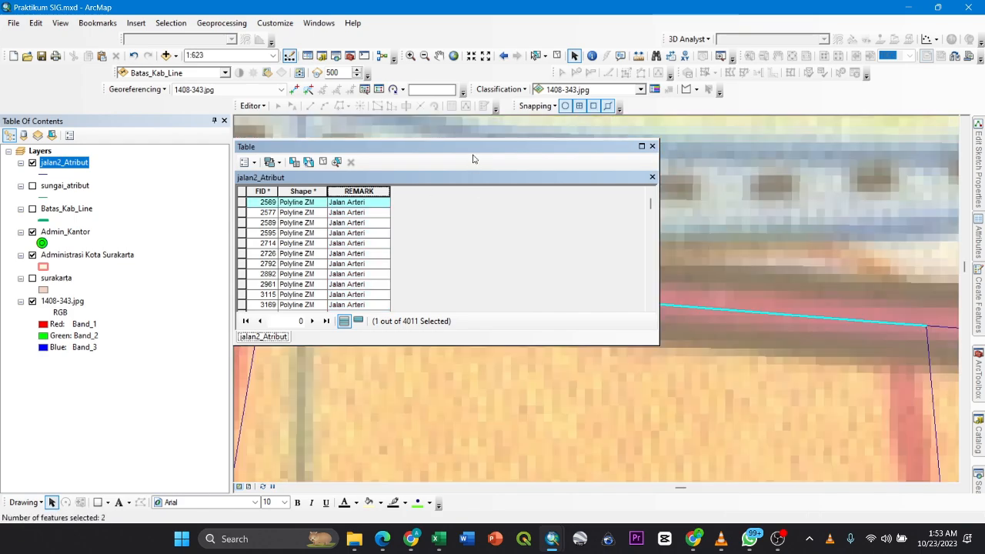
drag(473, 147, 295, 136)
scroll(540, 290, down, 4)
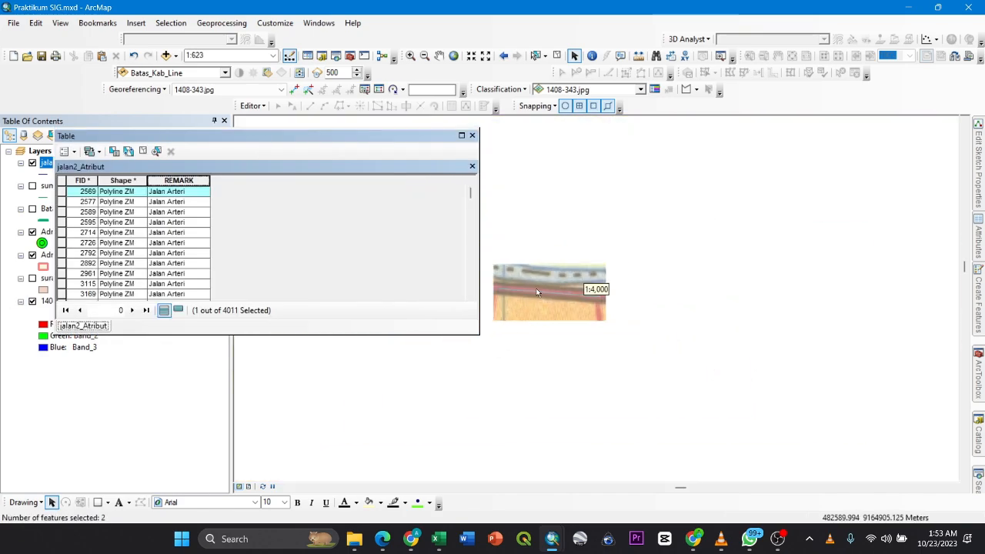
scroll(194, 248, down, 5)
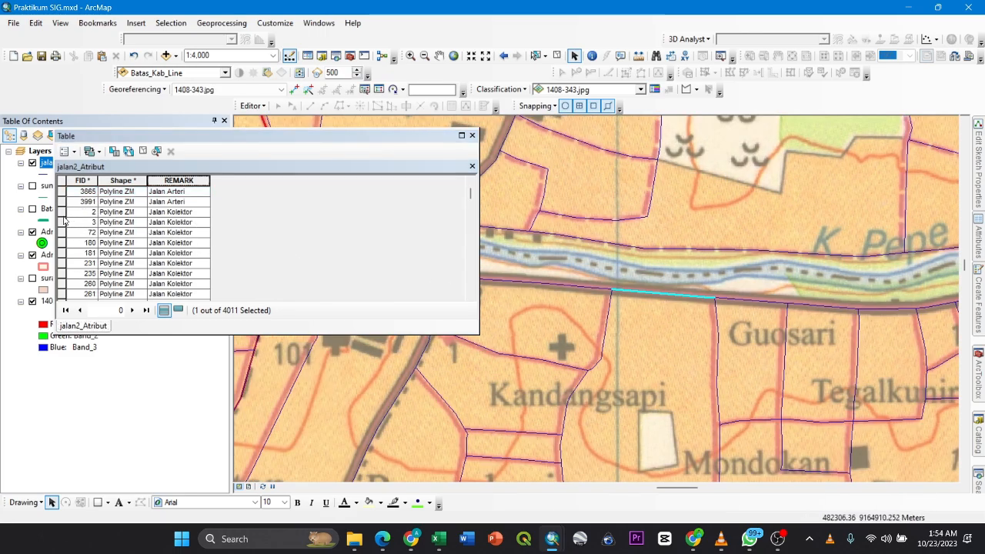
- Zoom to the FID 2 Jalan Kolektor record and follow its road northward on the base map toward Joyosuran
double_click(62, 211)
scroll(577, 273, down, 2)
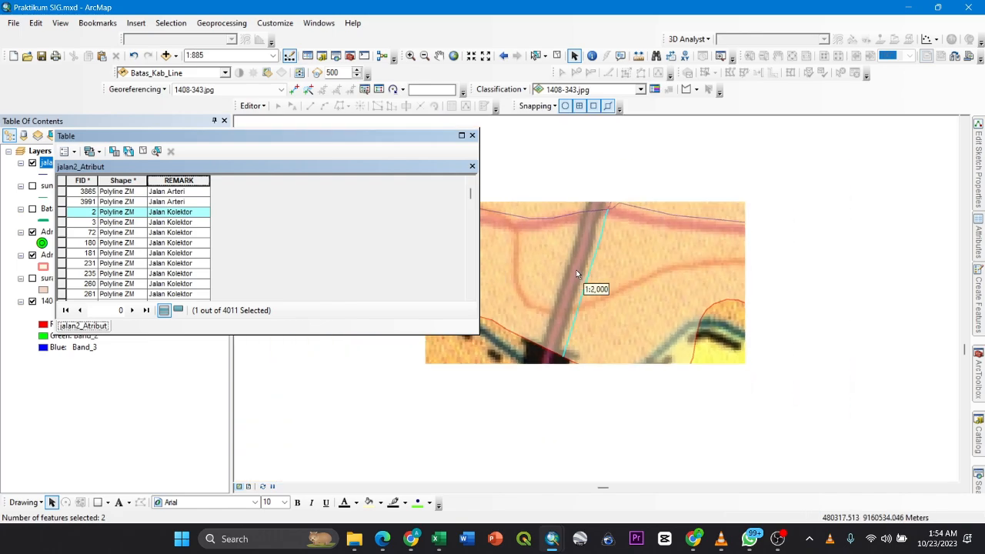
scroll(585, 273, down, 2)
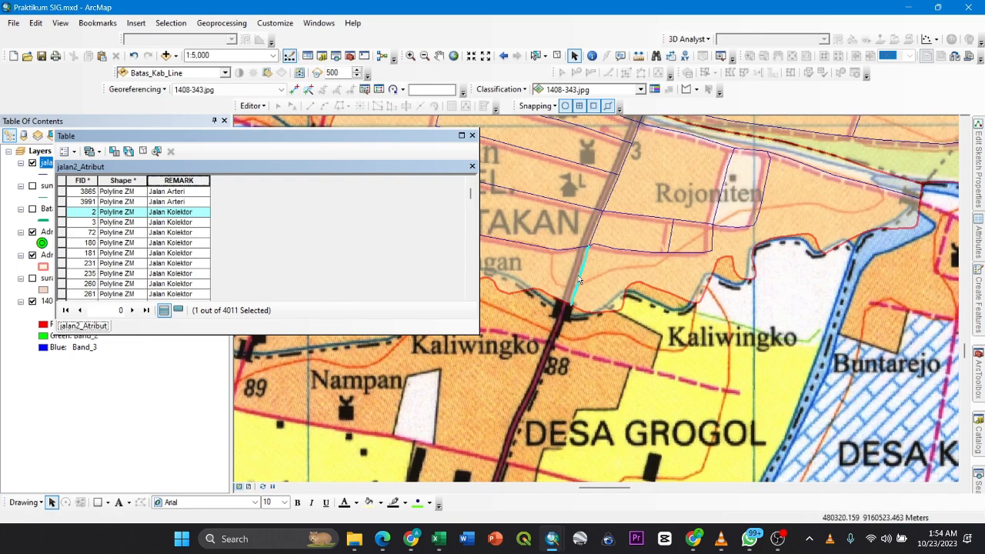
drag(609, 239, 613, 284)
drag(576, 350, 576, 353)
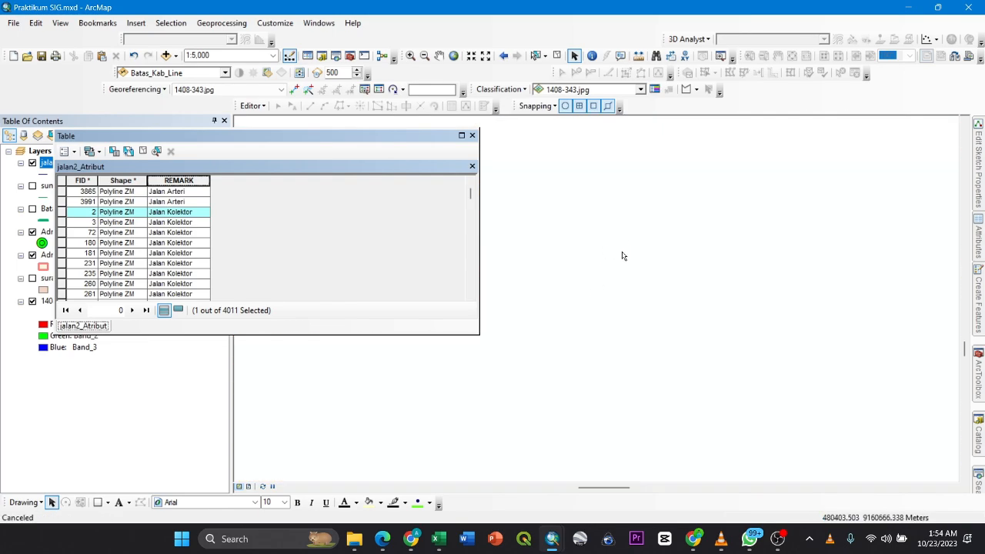
drag(623, 252, 611, 307)
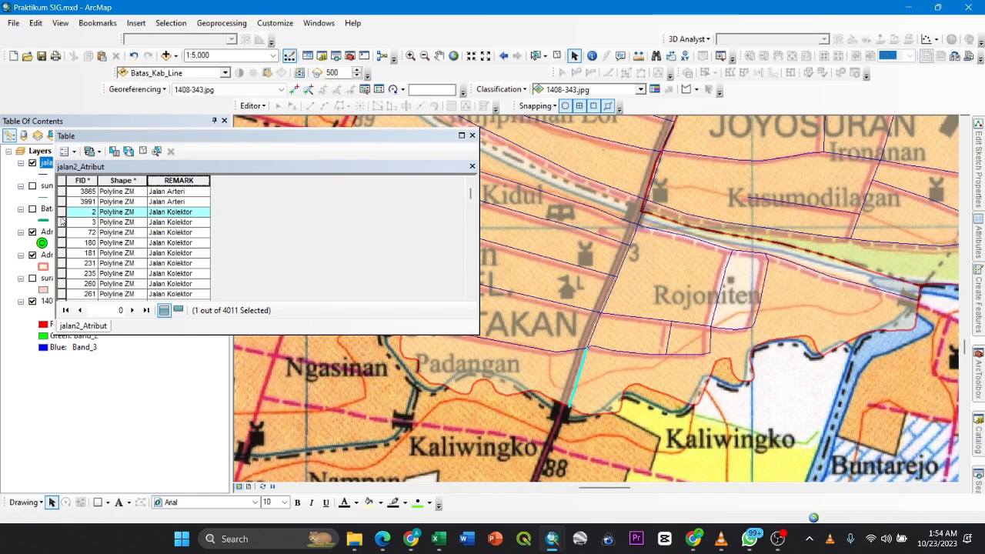
double_click(63, 214)
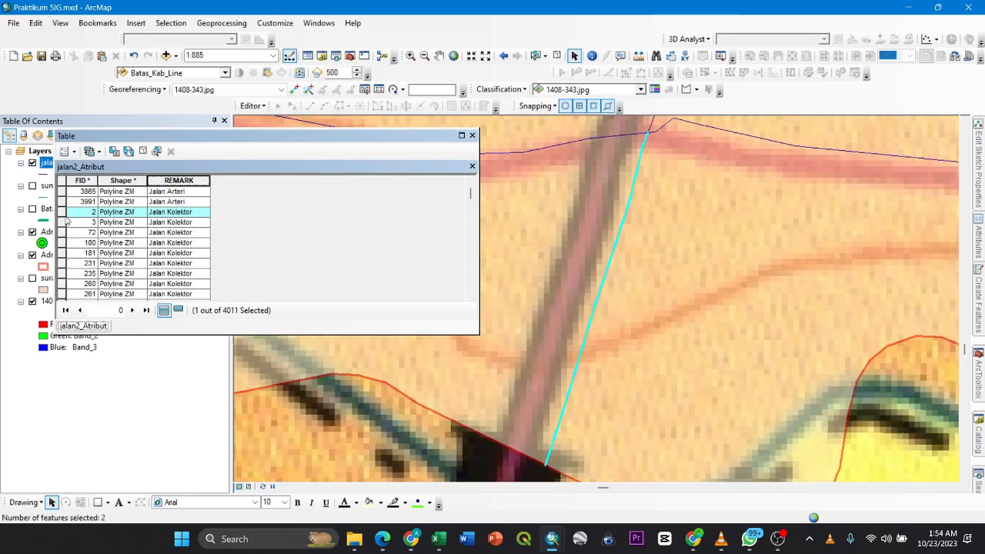
scroll(614, 282, down, 5)
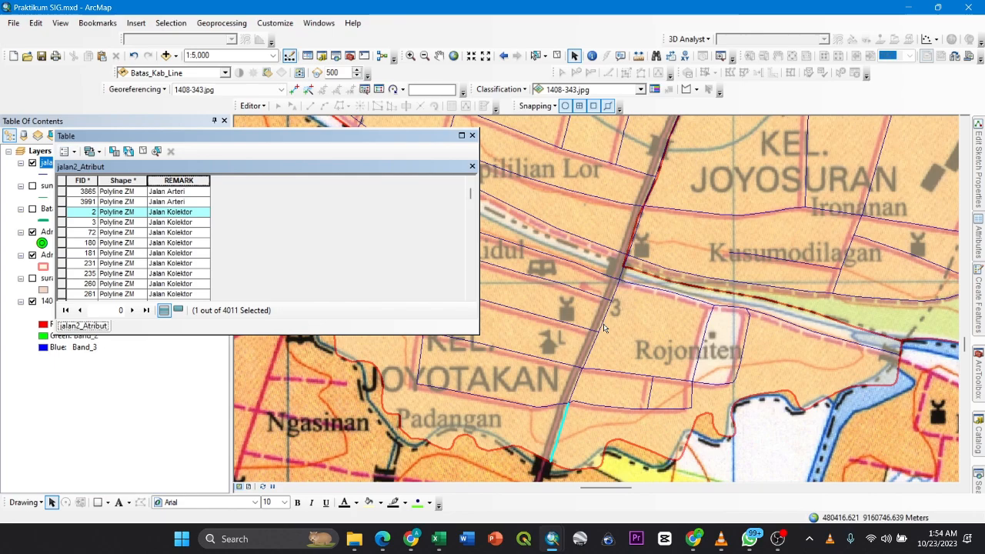
drag(639, 236, 593, 328)
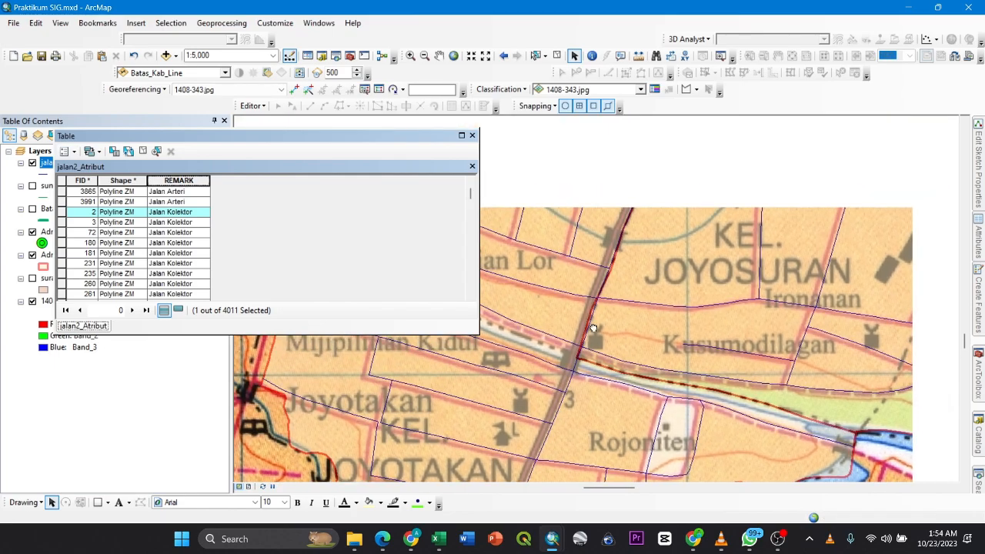
click(600, 292)
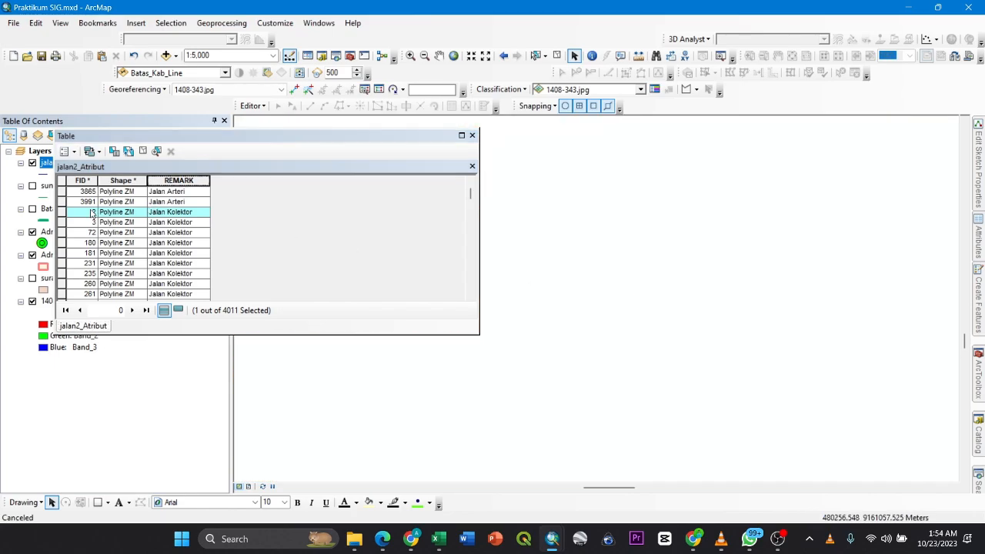
- Zoom to the FID 3991 Jalan Arteri record and trace the main roads eastward across the base map from Kerten
click(61, 221)
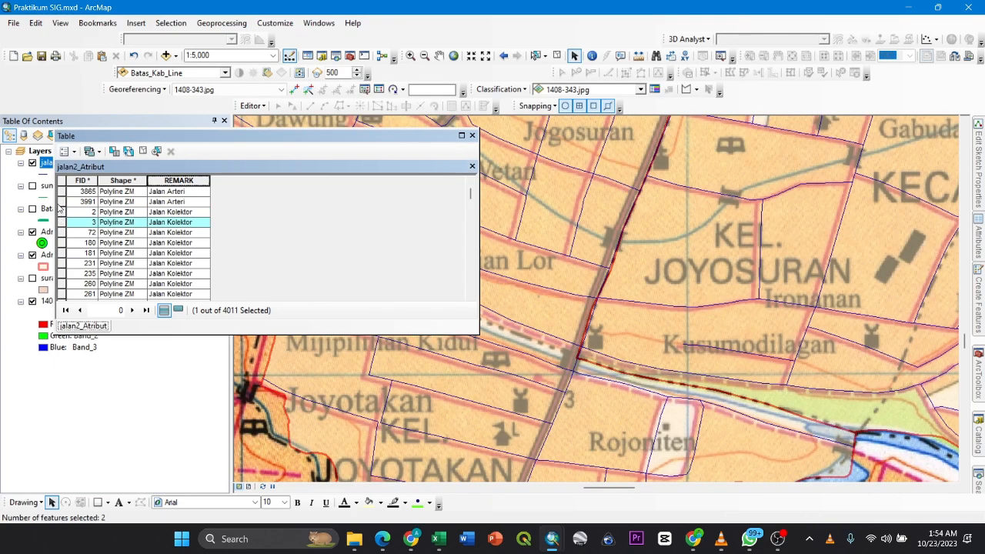
double_click(61, 202)
scroll(504, 315, down, 6)
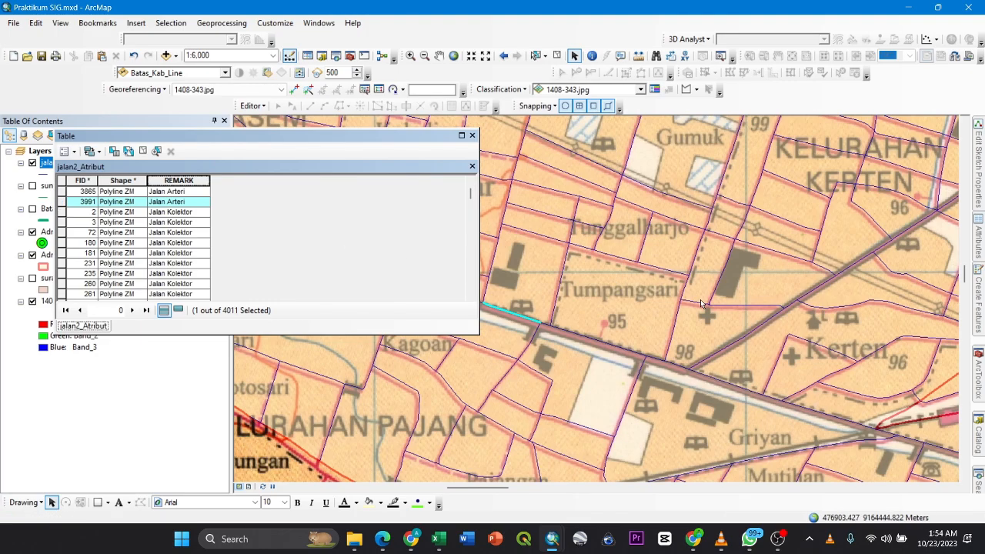
drag(700, 300, 481, 270)
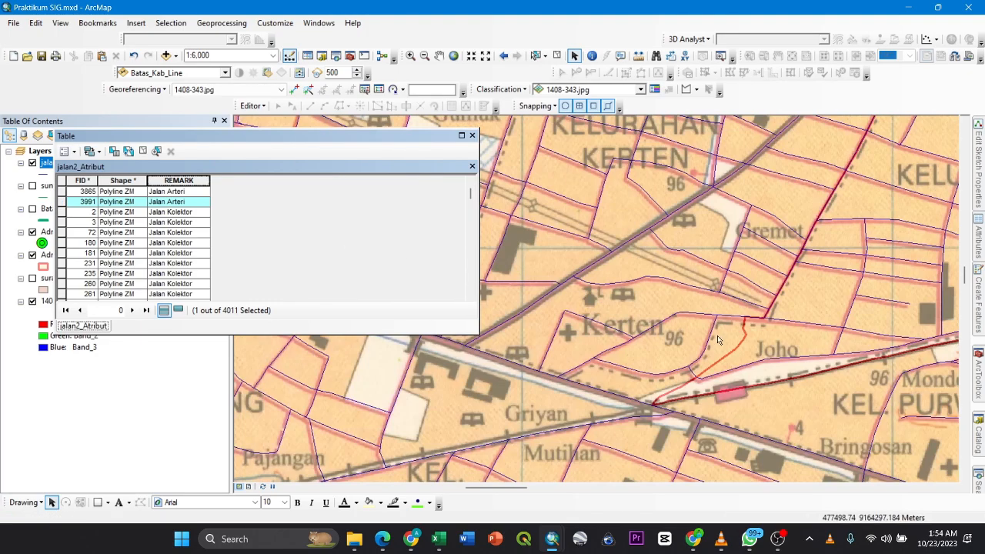
drag(714, 339, 439, 261)
drag(730, 303, 418, 234)
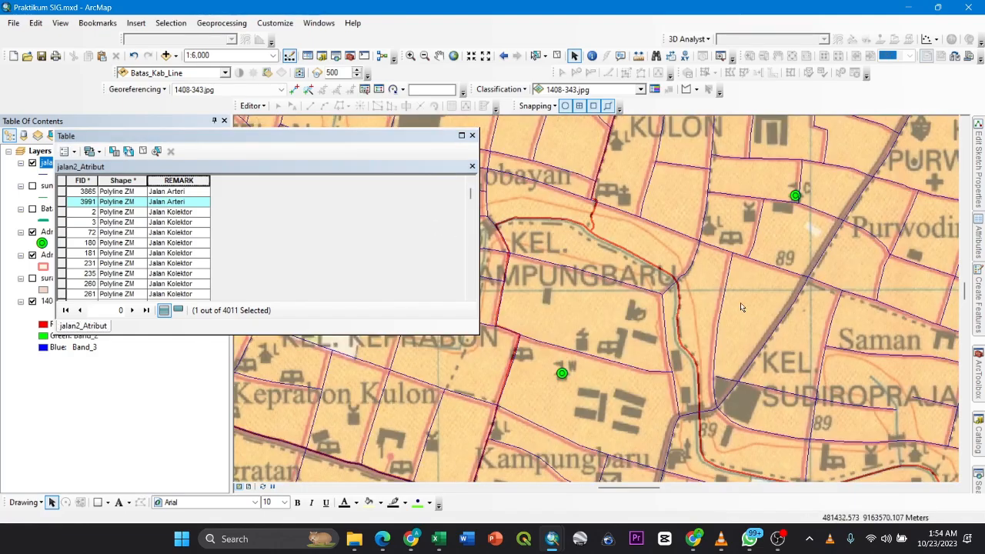
- Zoom to Administrasi Kota Surakarta and examine the arterial, collector, local and other road symbols under Jalan in the map legend
drag(173, 147, 367, 143)
right_click(50, 252)
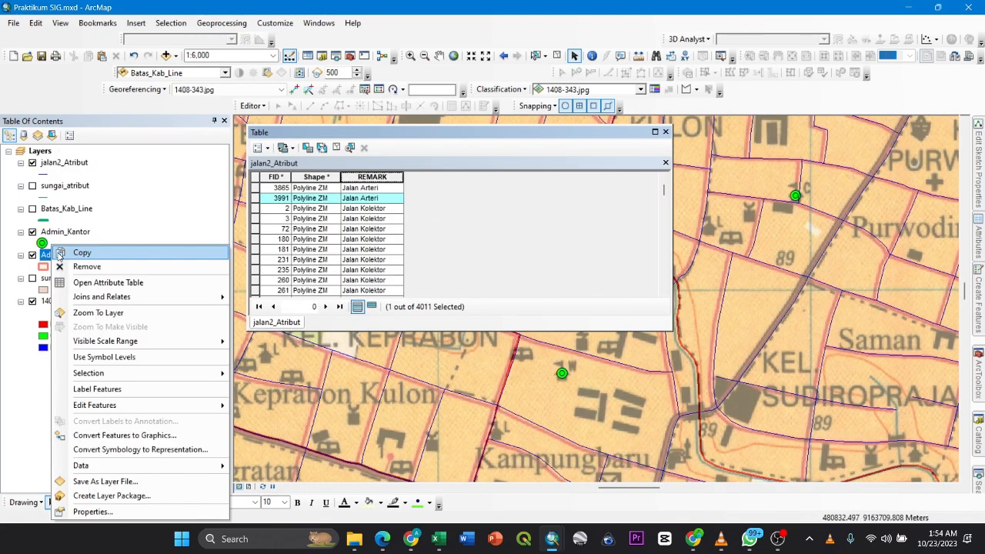
click(88, 313)
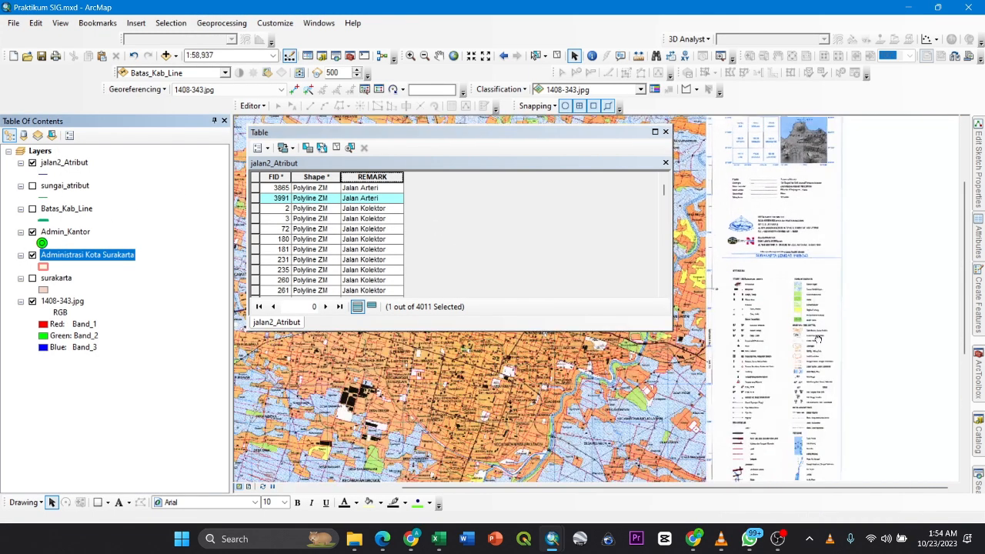
scroll(792, 348, down, 3)
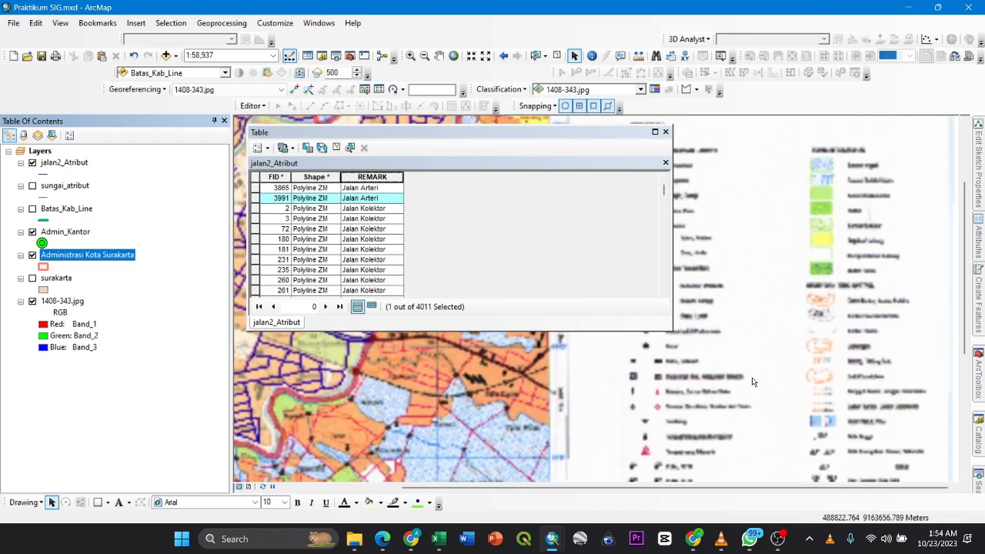
scroll(819, 372, down, 2)
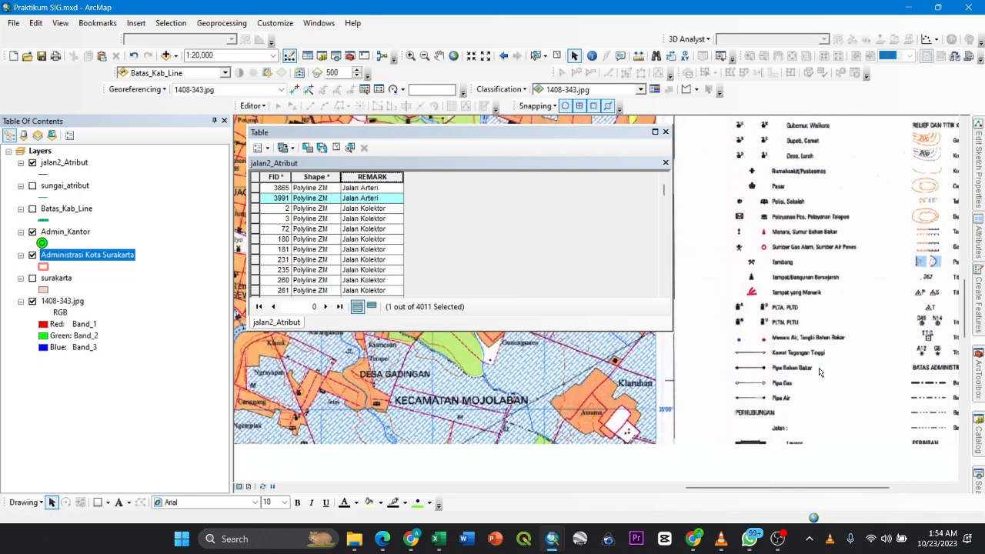
drag(818, 372, 807, 280)
drag(781, 370, 750, 287)
scroll(750, 285, up, 1)
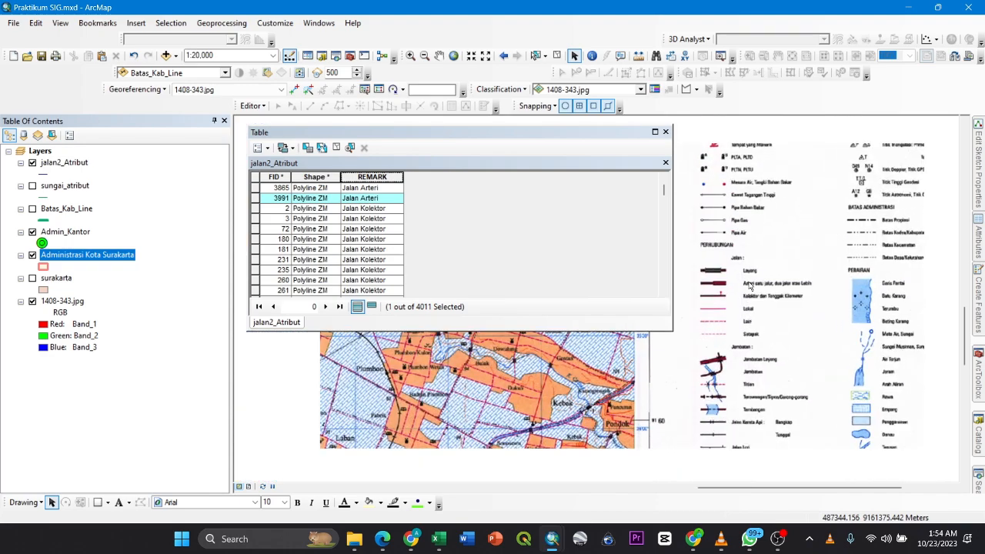
scroll(750, 286, down, 3)
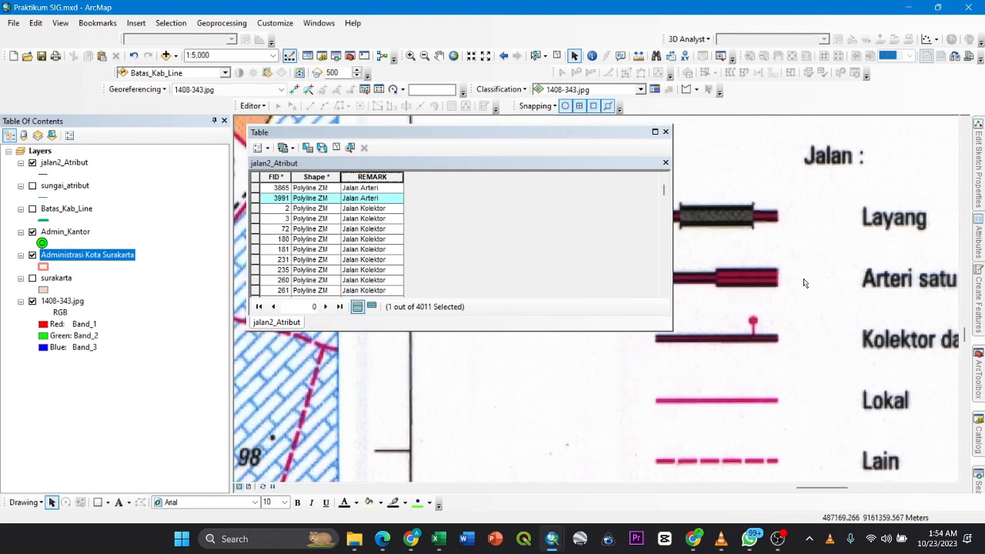
drag(811, 314, 890, 297)
drag(833, 283, 784, 276)
drag(799, 323, 677, 300)
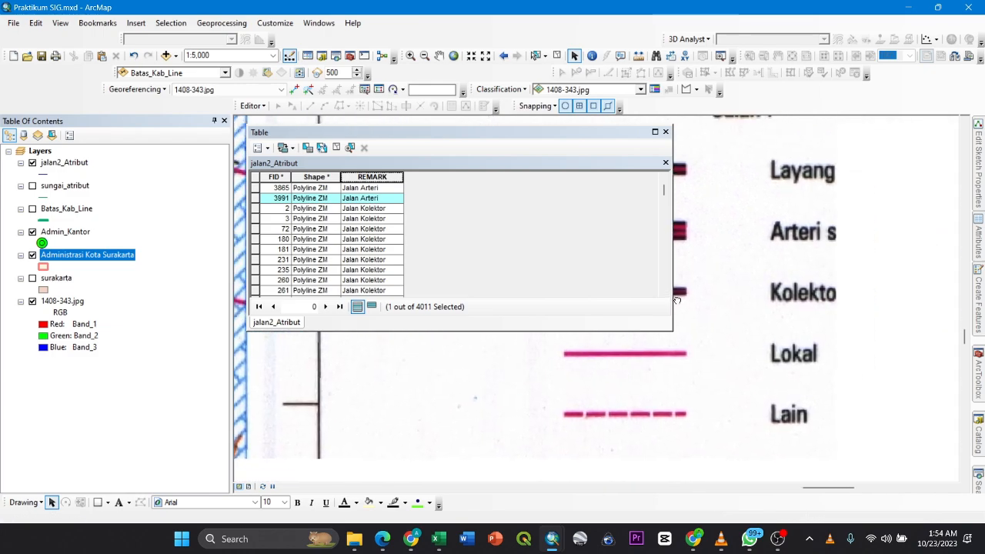
drag(808, 307, 861, 297)
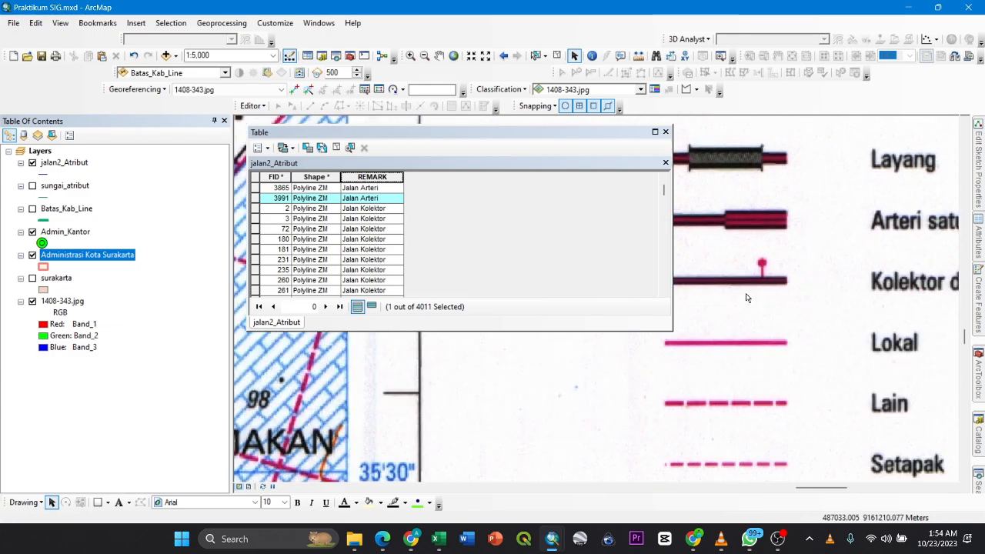
- Compare the road symbols under Jalan in the map legend with the REMARK classes listed in the jalan2_Atribut table
drag(740, 282, 785, 282)
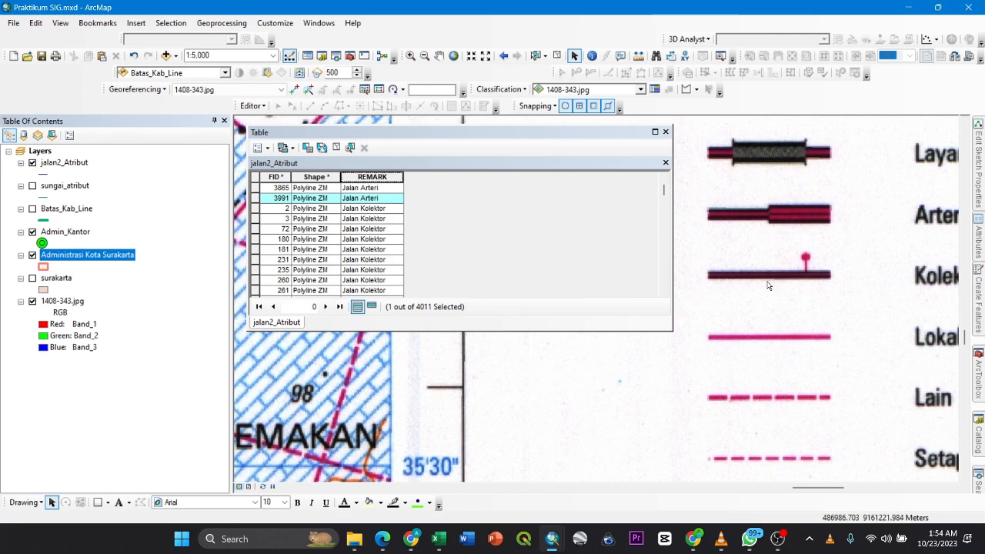
scroll(767, 287, up, 2)
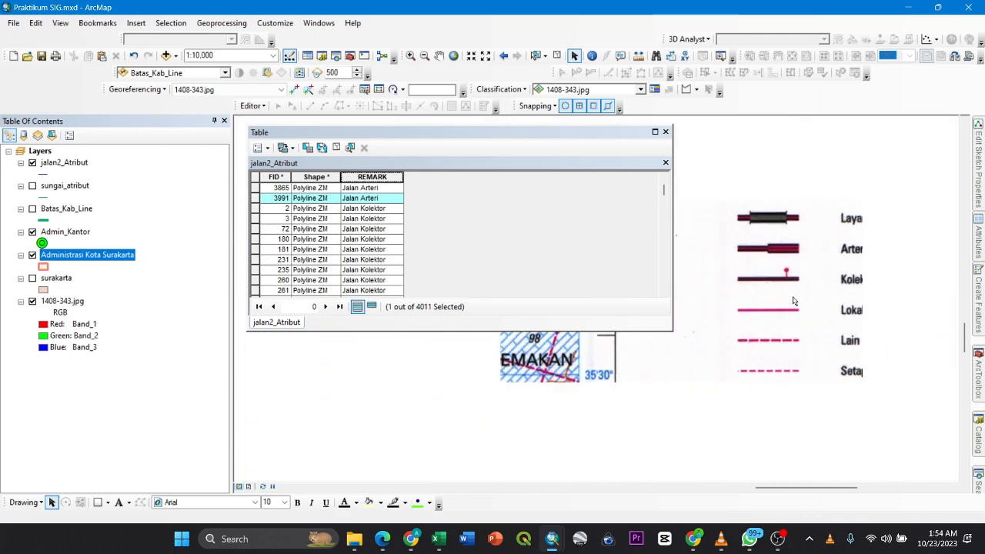
drag(807, 316, 771, 315)
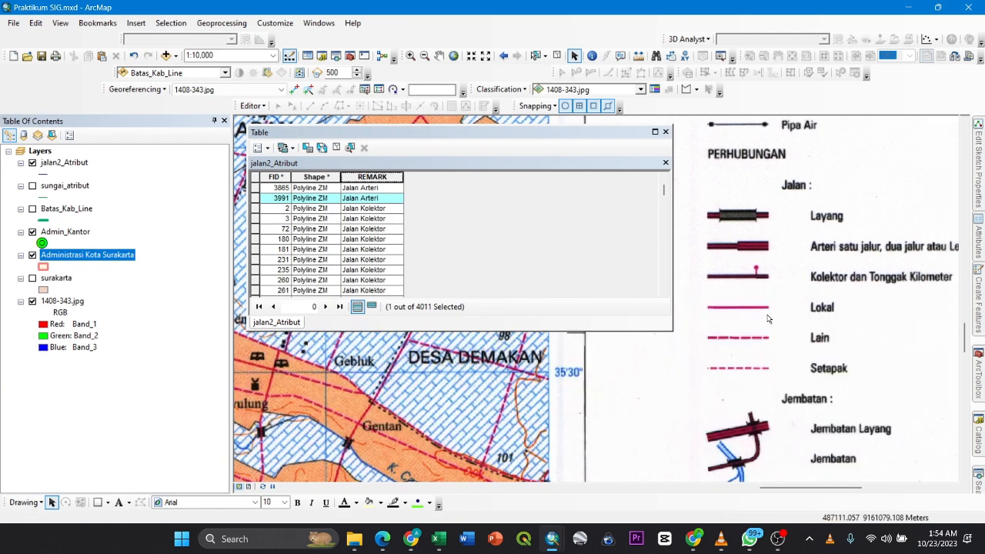
drag(421, 430, 548, 391)
drag(948, 291, 830, 343)
scroll(348, 231, down, 15)
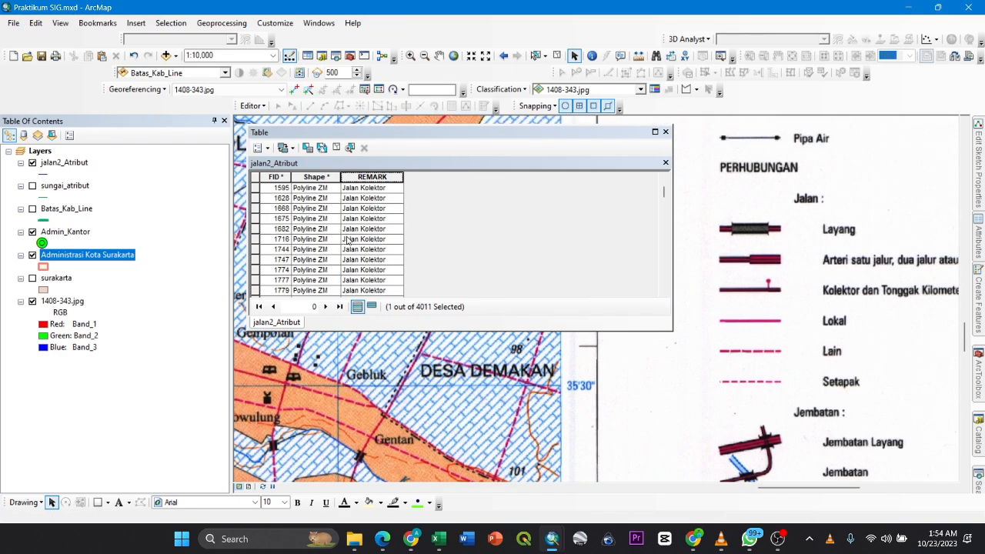
scroll(347, 230, down, 10)
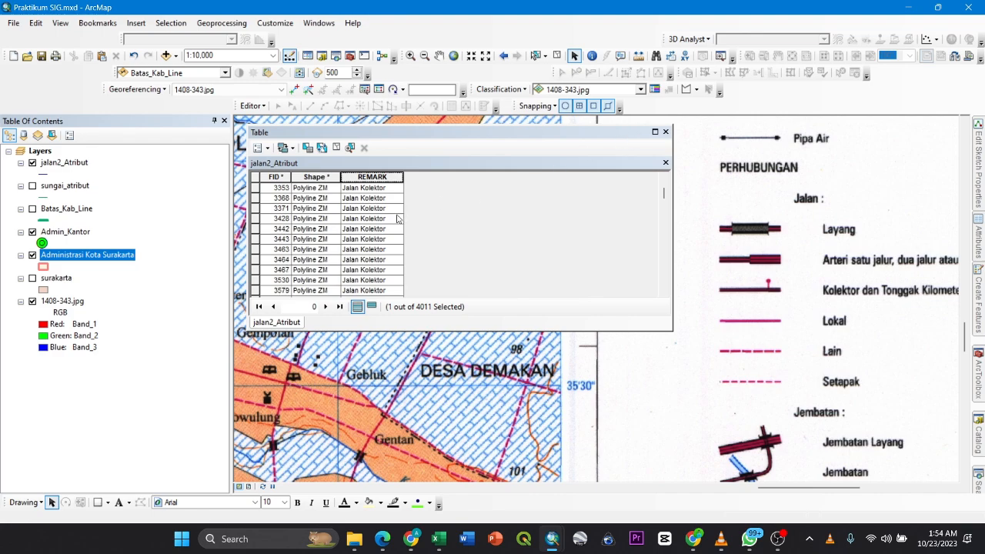
scroll(370, 213, down, 20)
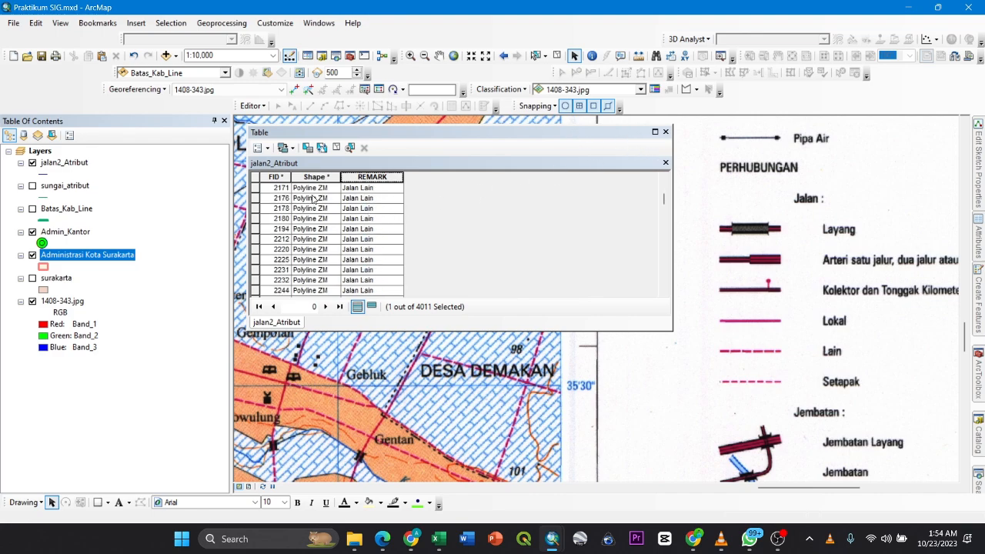
drag(668, 199, 607, 157)
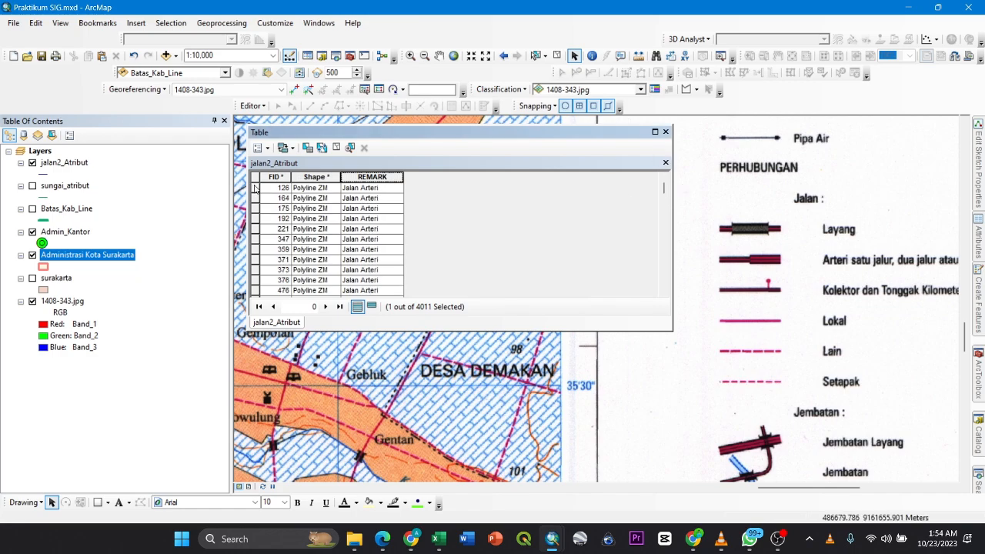
- Zoom to the FID 126 Jalan Arteri record and inspect its road on the base map with the table moved aside
click(255, 189)
right_click(255, 189)
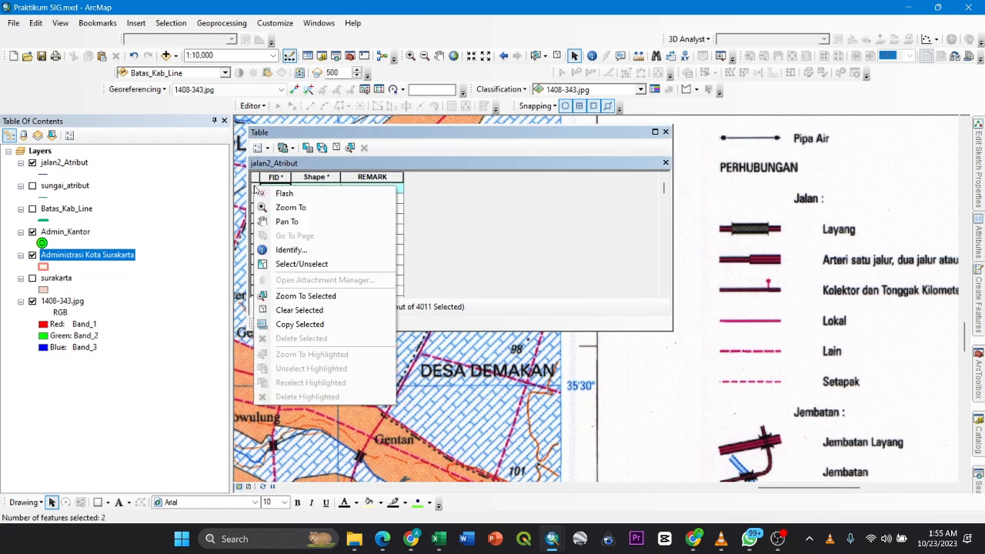
click(273, 297)
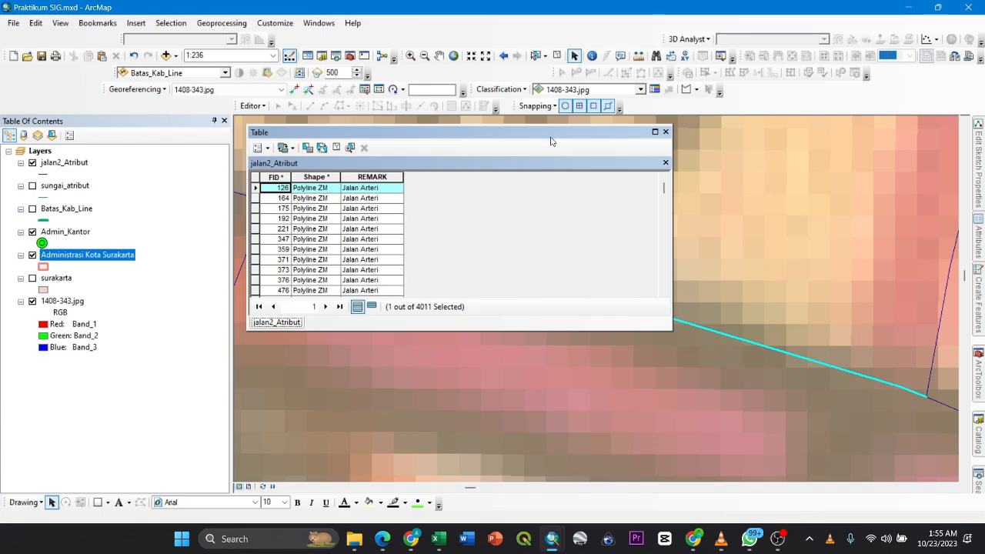
drag(551, 140, 306, 315)
scroll(592, 308, up, 4)
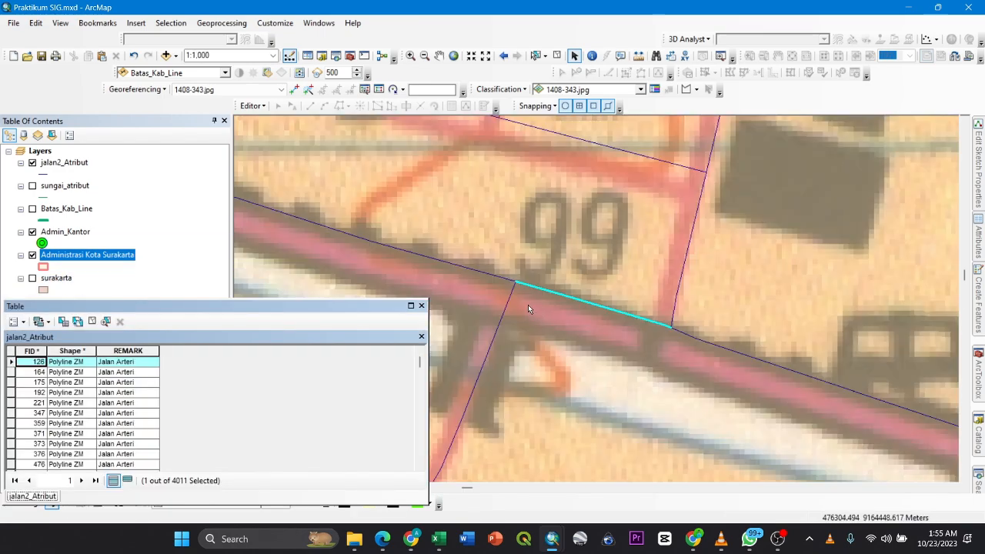
drag(528, 305, 567, 291)
- Start editing the jalan2_Atribut layer and open the REMARK cell of the FID 126 record for editing
click(144, 363)
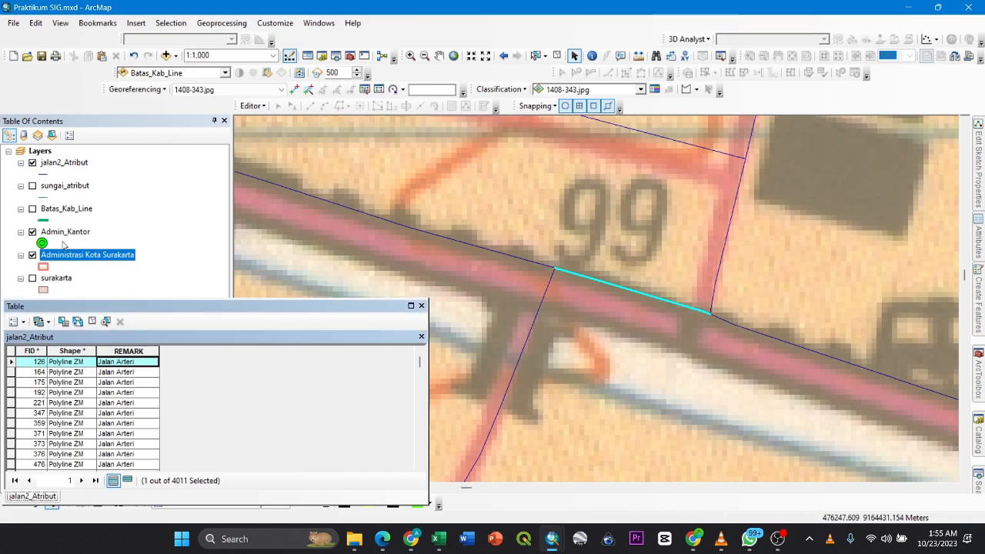
right_click(58, 165)
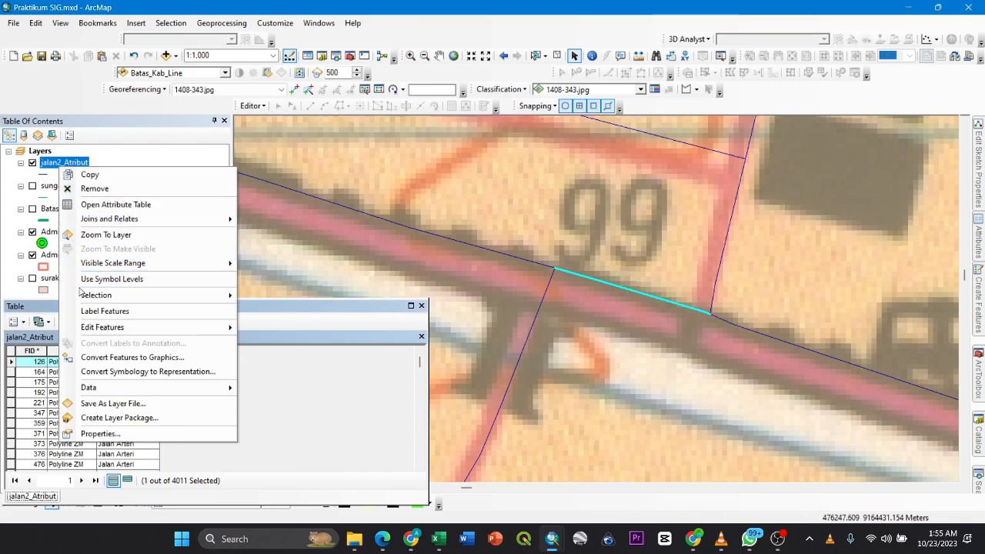
mouse_move(86, 327)
click(300, 329)
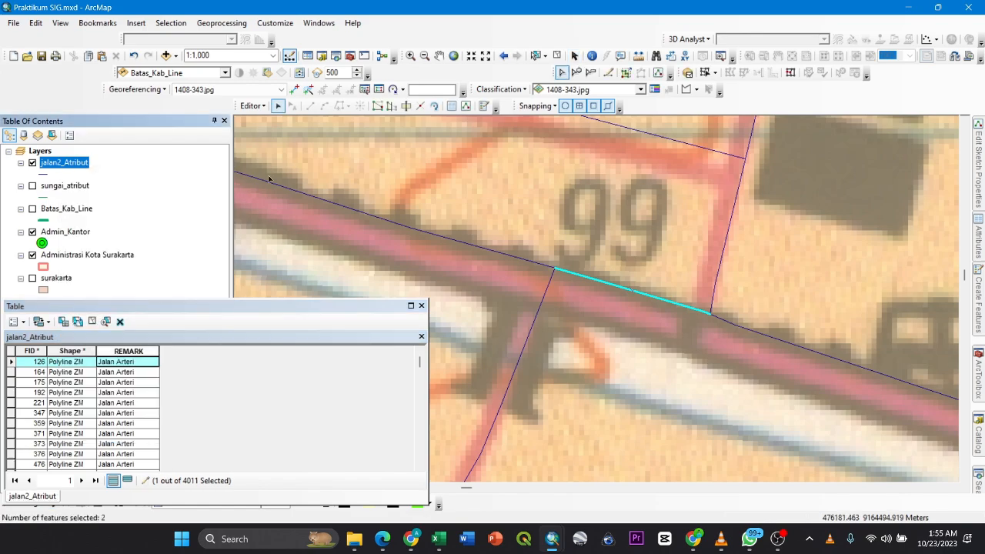
click(132, 361)
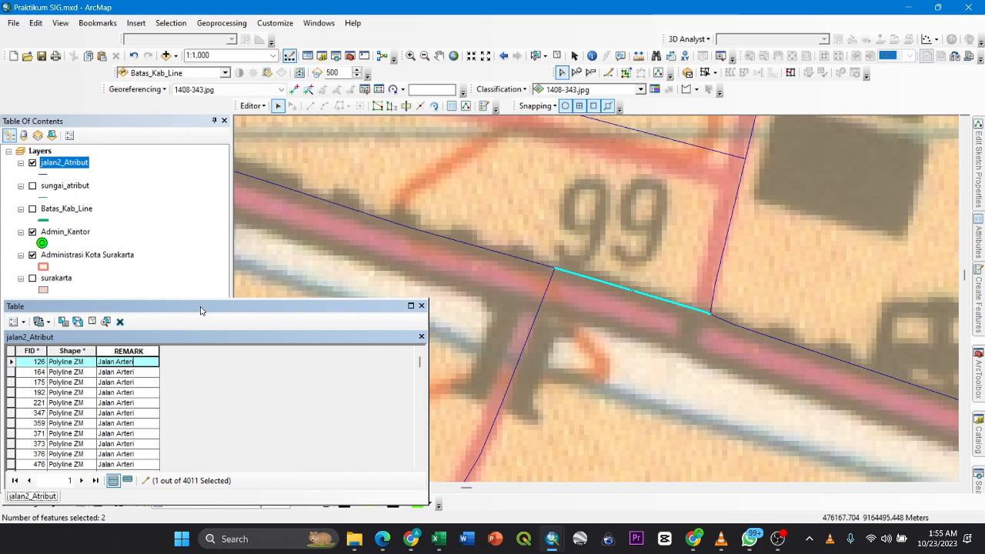
drag(202, 308, 270, 243)
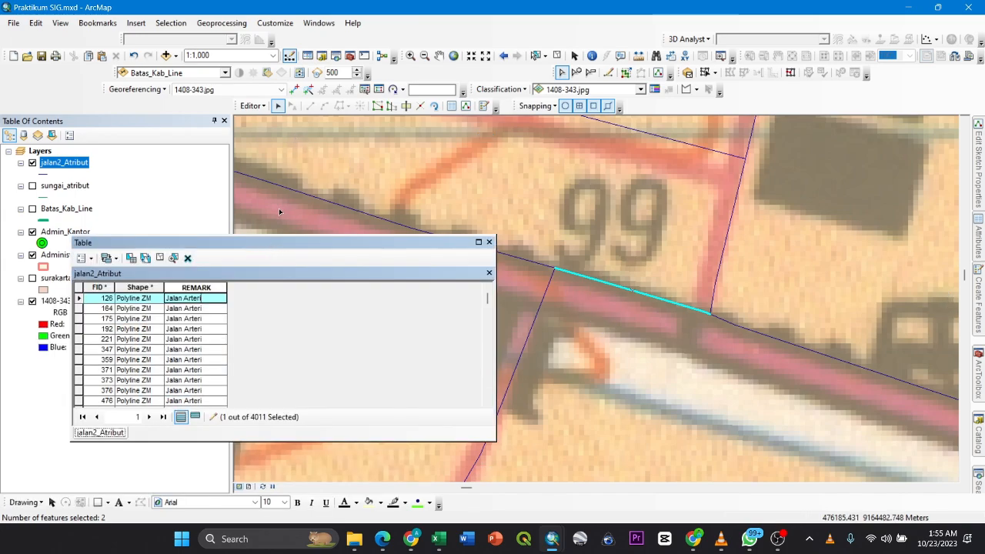
- Save the edits, stop the edit session and close the jalan2_Atribut table
click(253, 107)
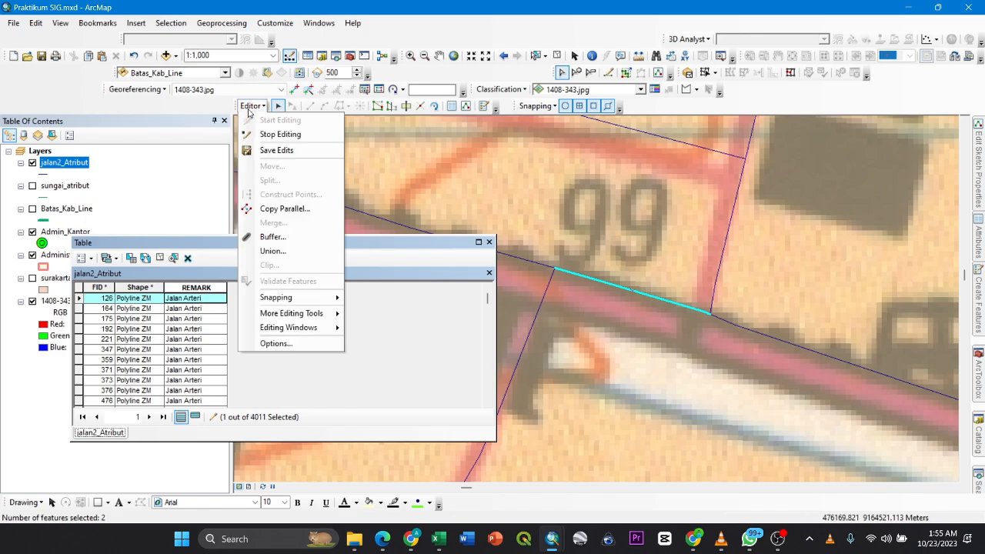
click(257, 147)
click(252, 106)
click(265, 130)
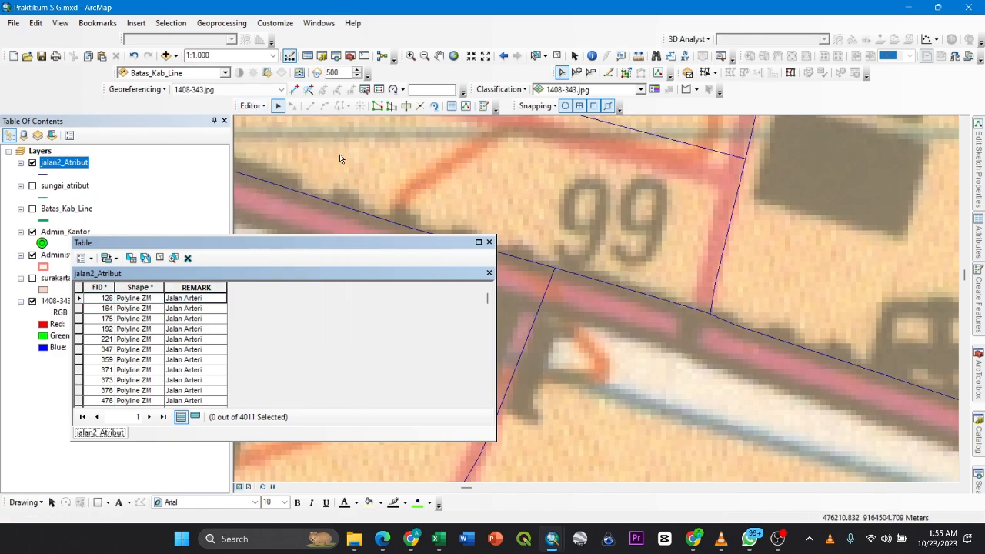
click(489, 242)
- Hide the jalan2_Atribut layer so the base map of the whole city shows without the road lines
scroll(611, 300, up, 2)
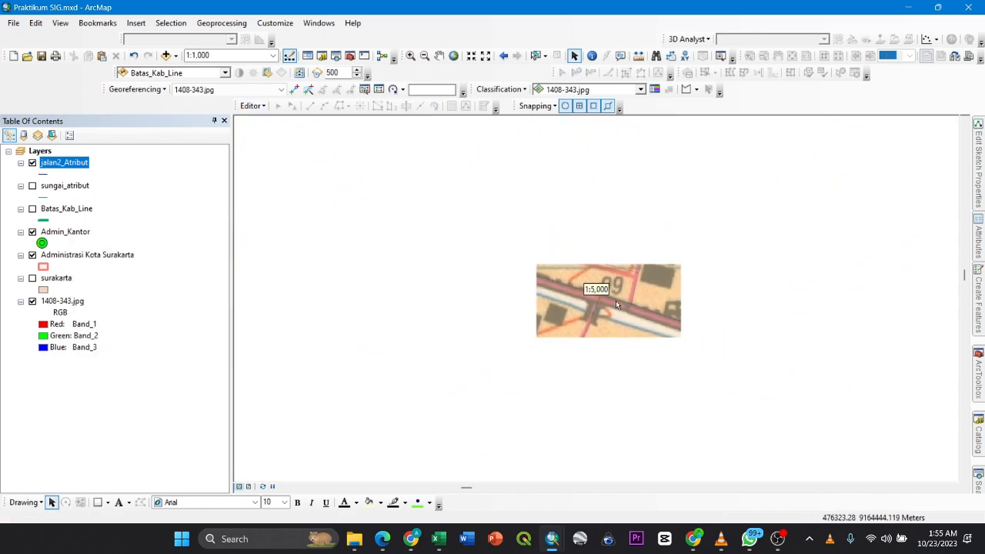
scroll(620, 302, up, 2)
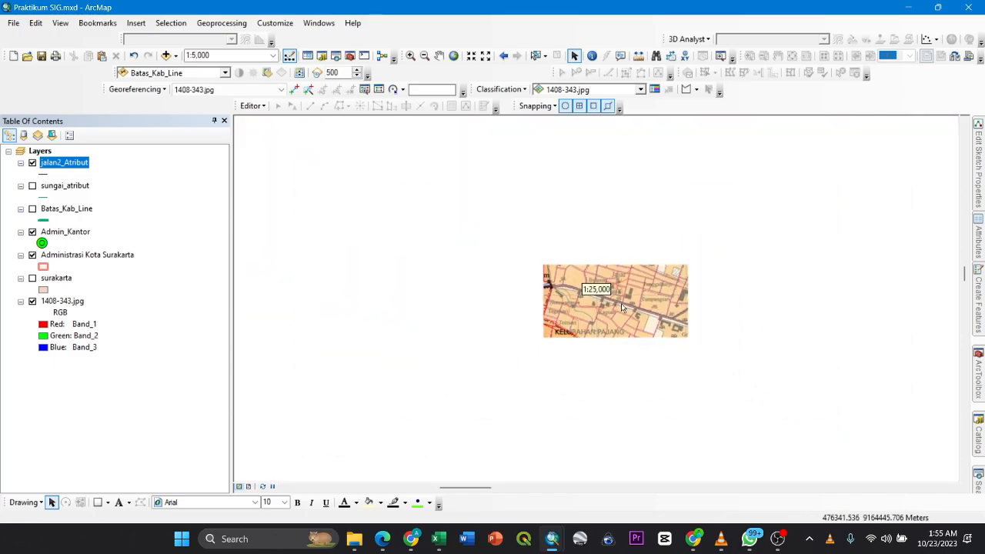
scroll(624, 299, up, 3)
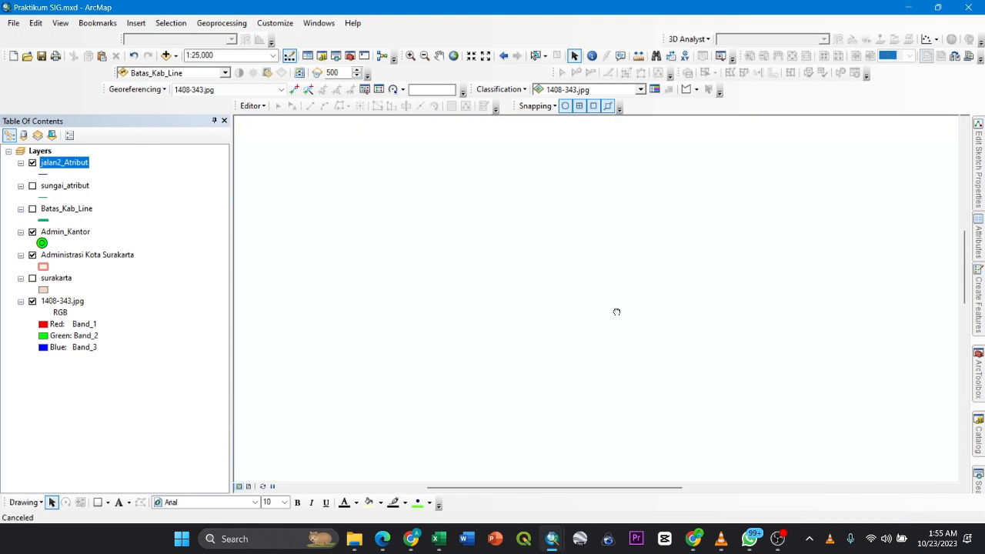
scroll(553, 316, up, 1)
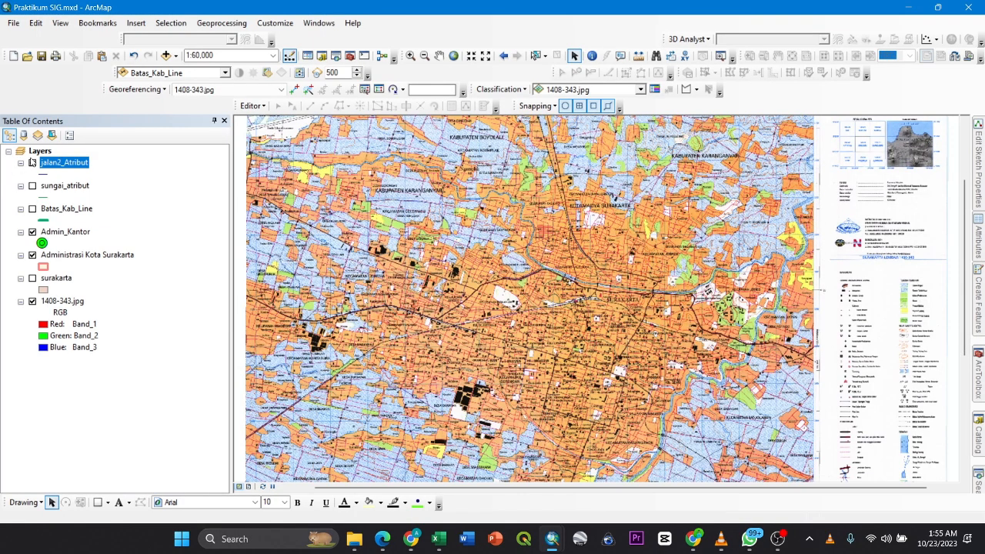
click(32, 163)
drag(591, 304, 470, 254)
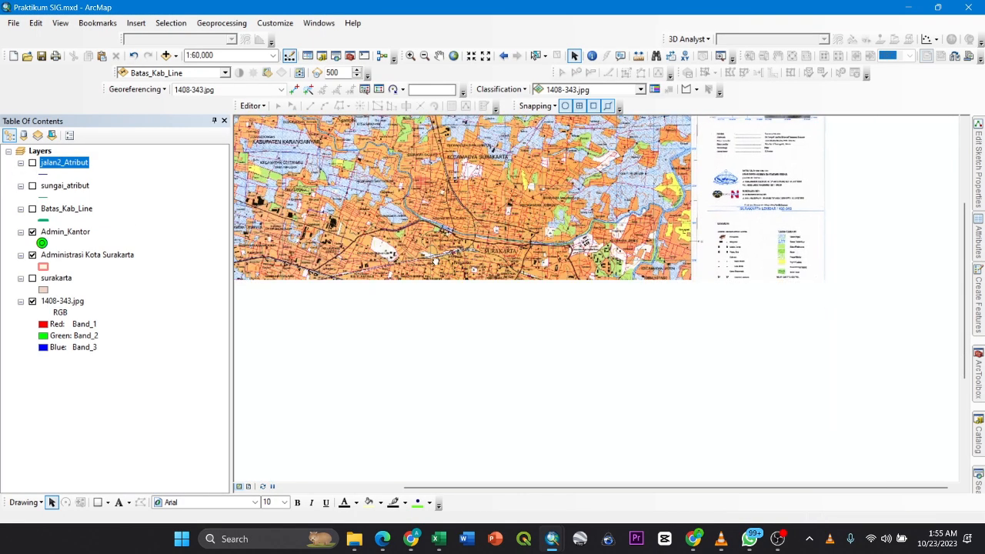
drag(377, 250, 419, 277)
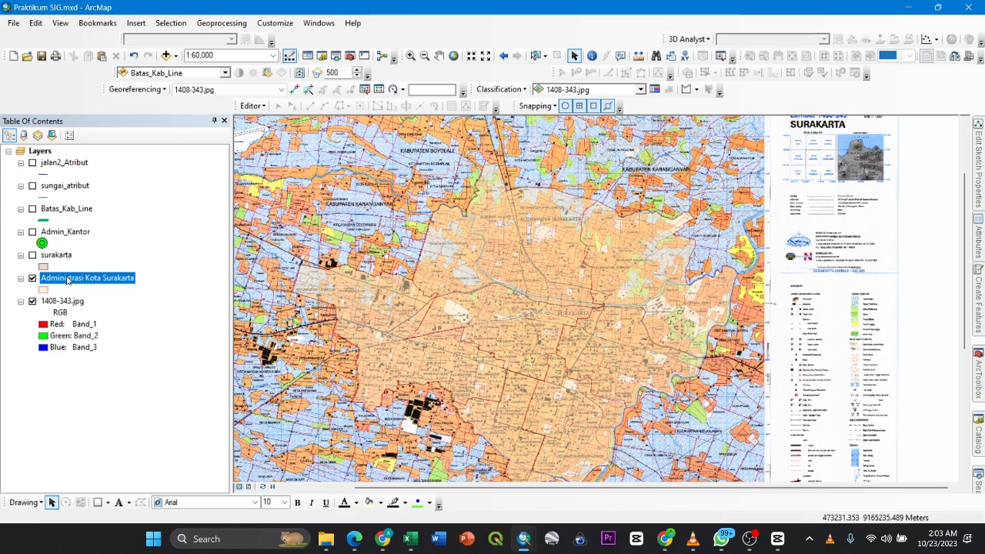
- Show the surakarta layer briefly to compare its area with Administrasi Kota Surakarta, and hide it again
click(32, 255)
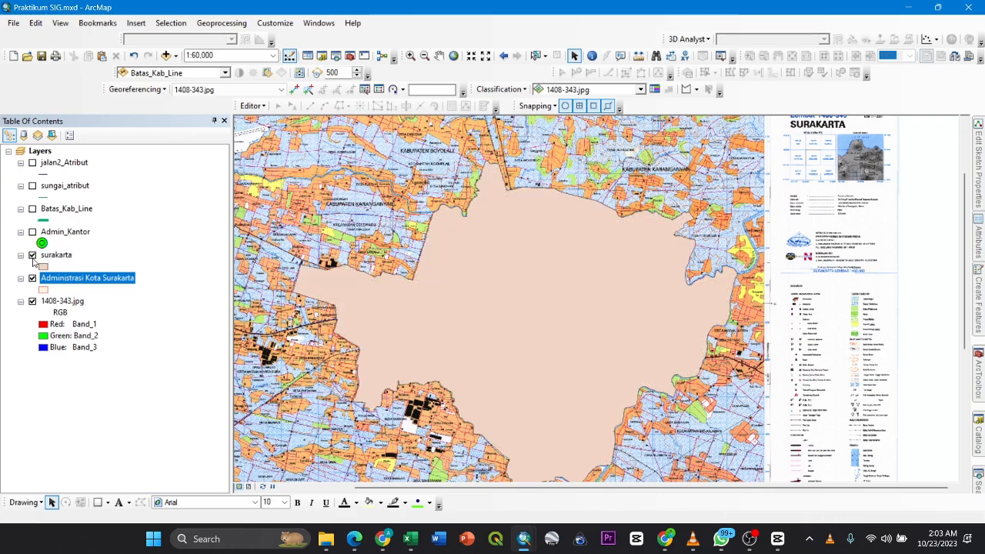
click(32, 254)
right_click(51, 281)
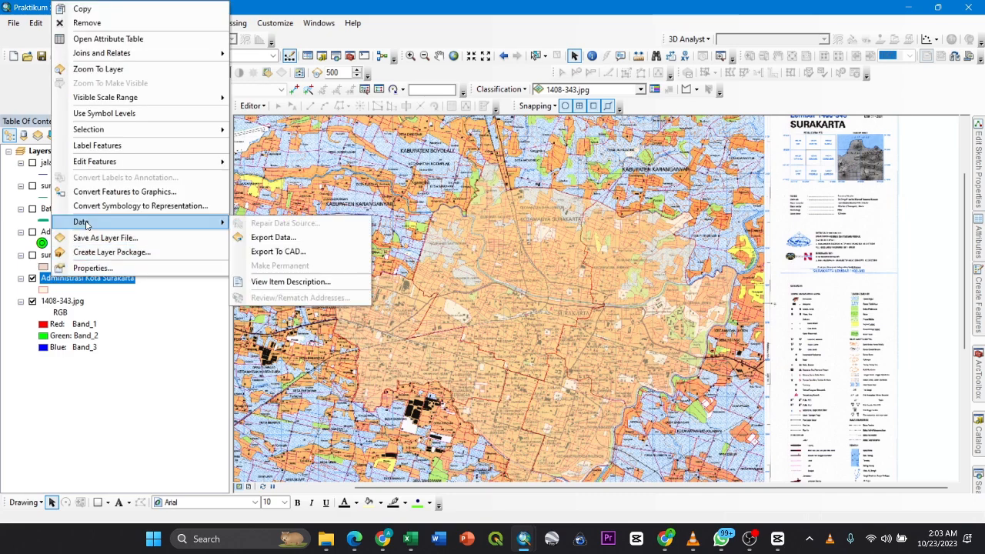
click(74, 279)
click(97, 312)
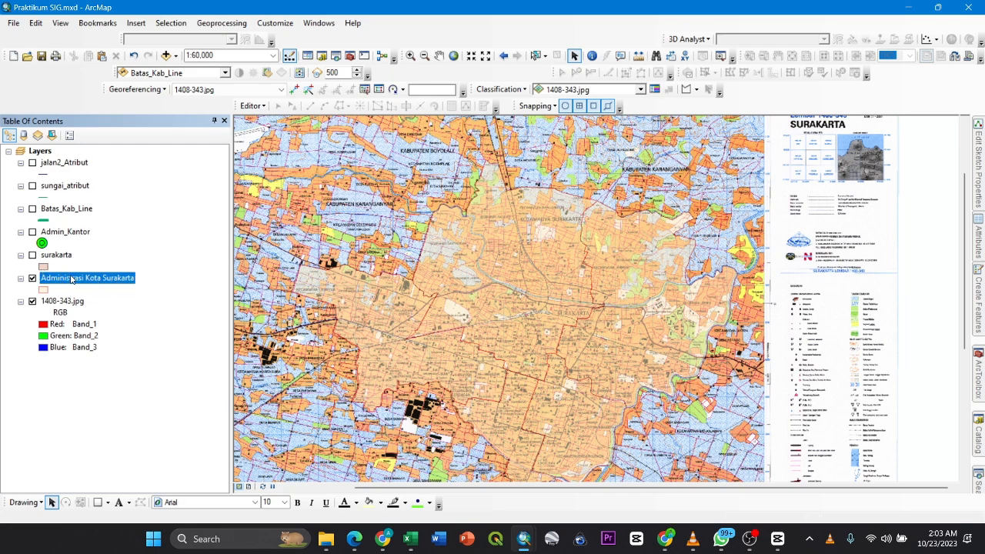
- Set up a data export of all Administrasi Kota Surakarta features with Praktikum SIG\Folder as the output location
right_click(98, 282)
mouse_move(125, 225)
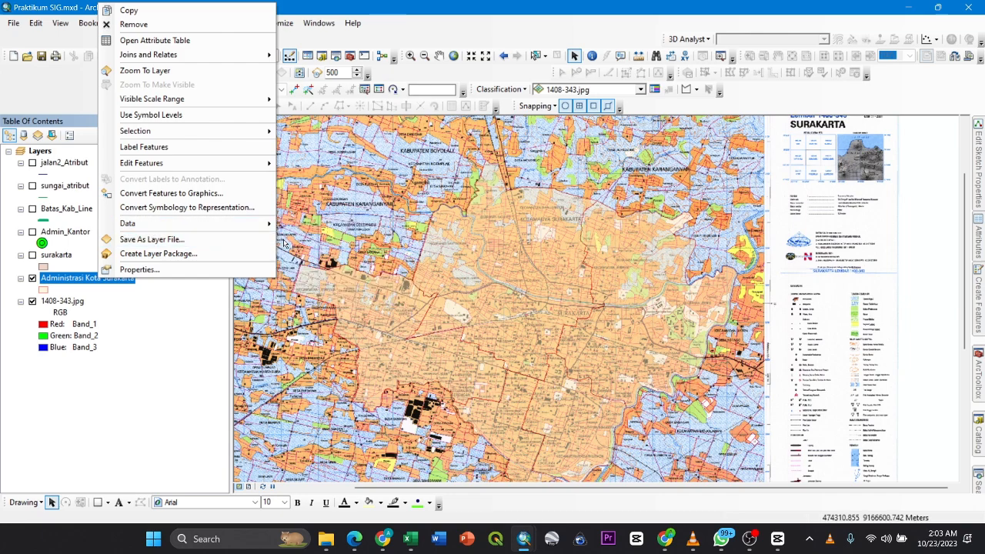
click(327, 237)
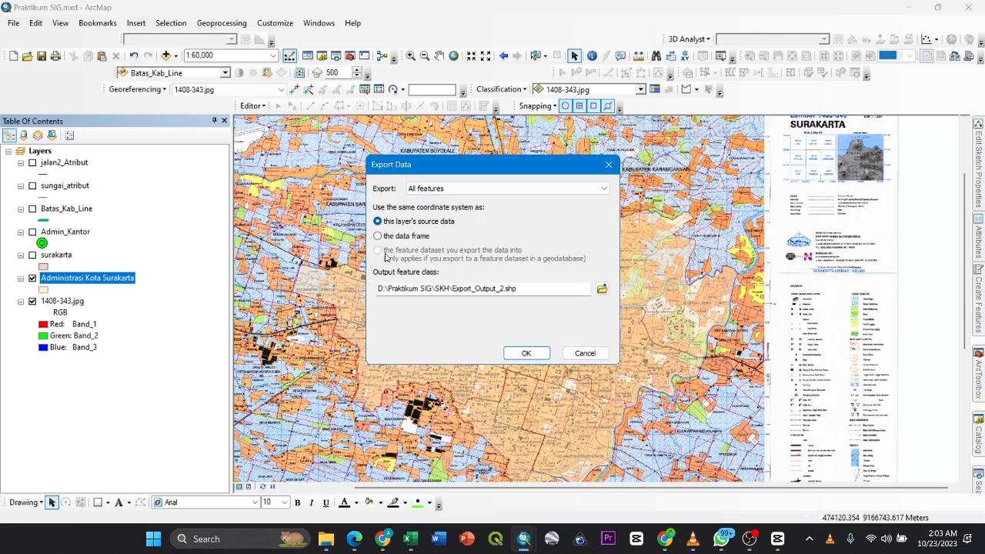
click(602, 290)
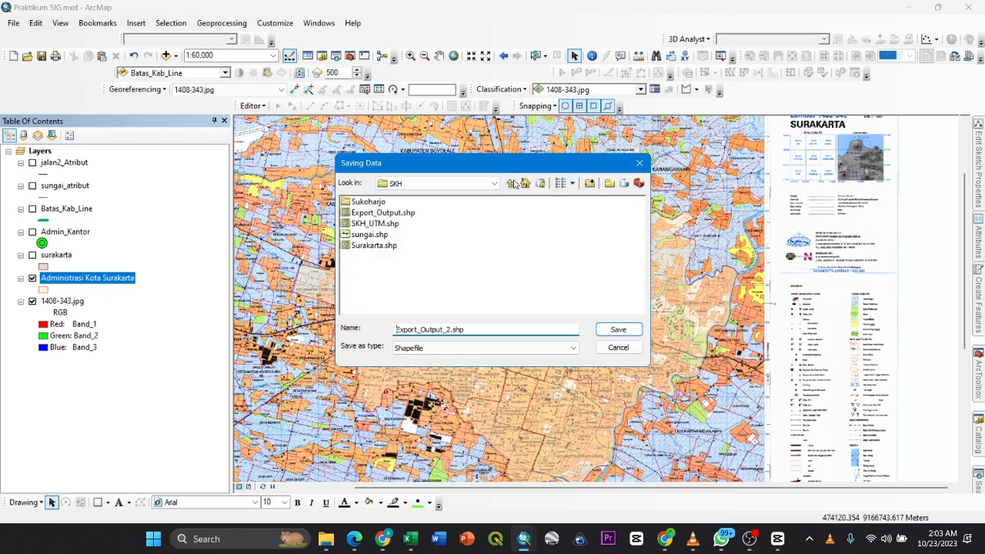
click(511, 182)
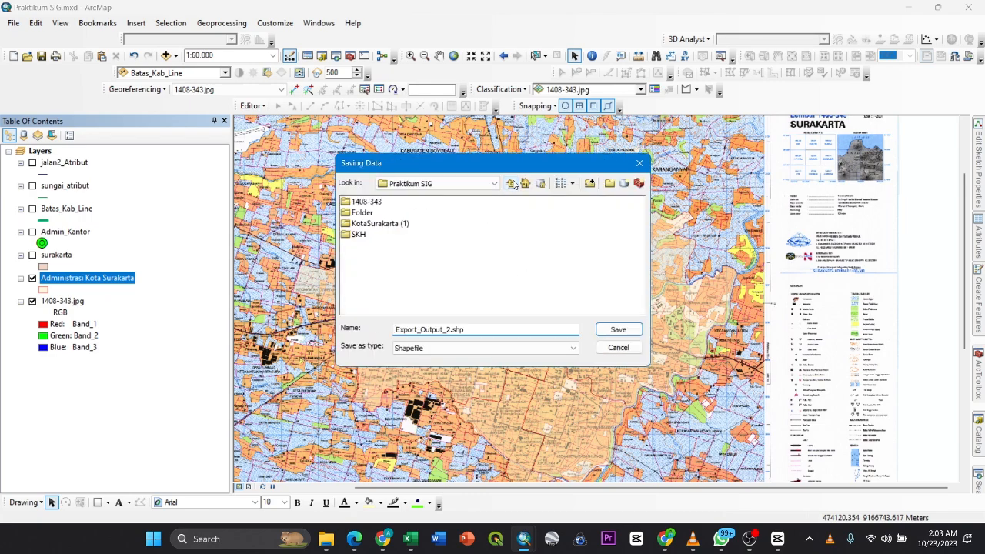
double_click(361, 213)
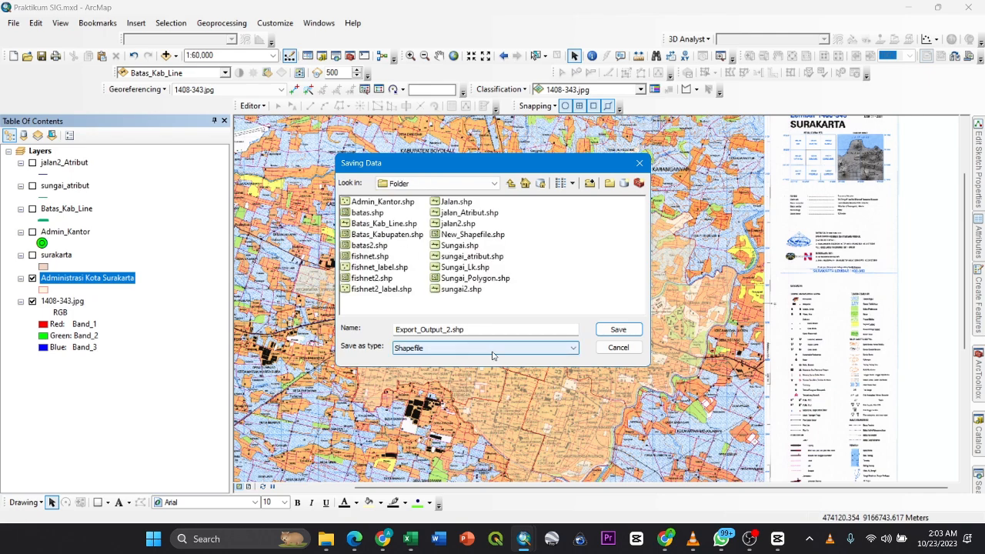
- Name the export output Surakarta as a Shapefile and accept it as the output feature class
drag(471, 328, 339, 331)
key(BackSpace)
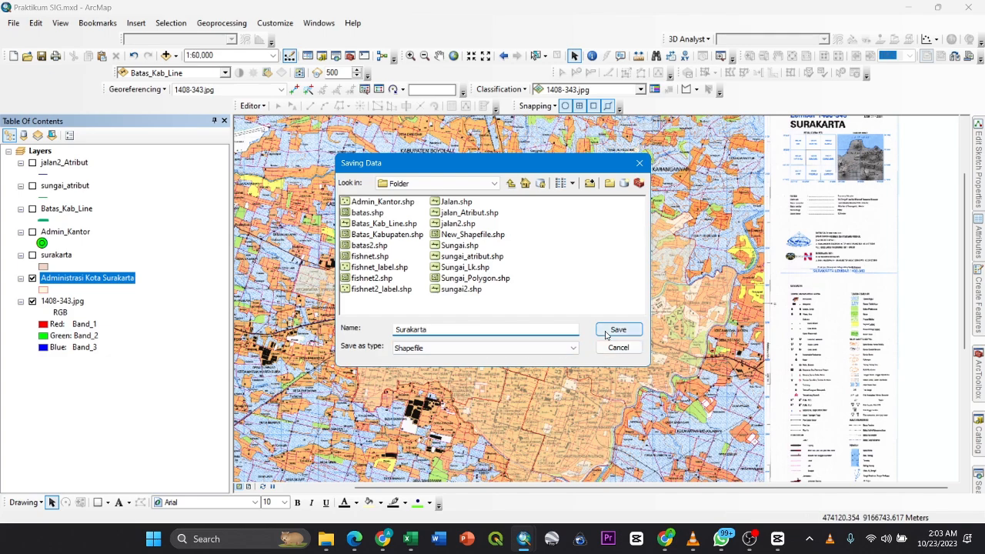
click(545, 348)
click(515, 368)
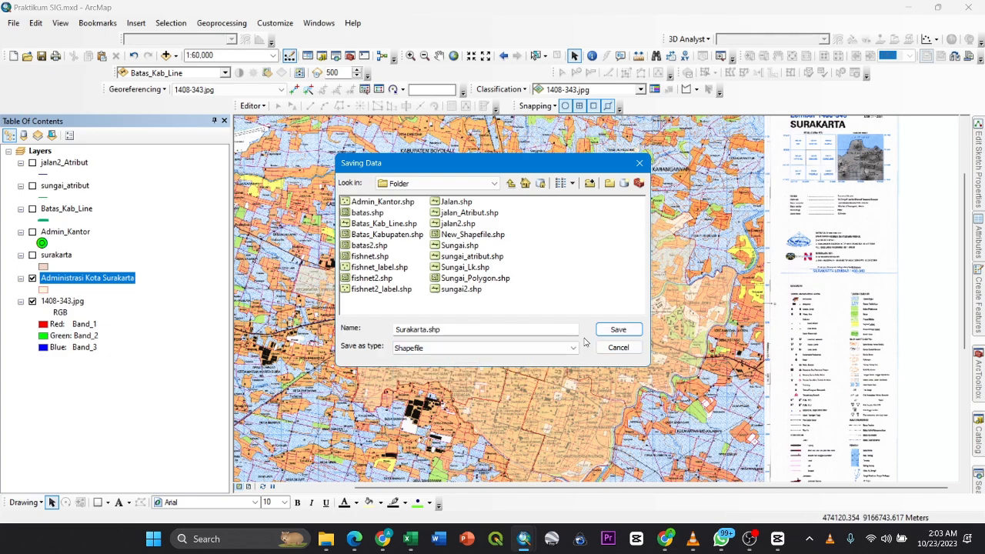
click(614, 331)
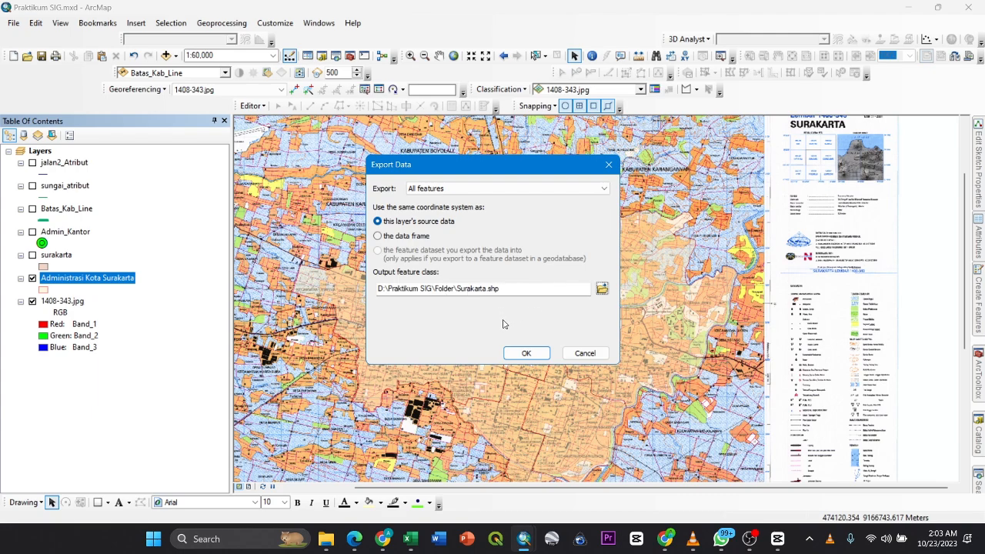
click(525, 356)
- Cancel the data export and toggle the surakarta layer's visibility to compare it with Administrasi Kota Surakarta, leaving it hidden
click(589, 354)
click(32, 255)
click(32, 255)
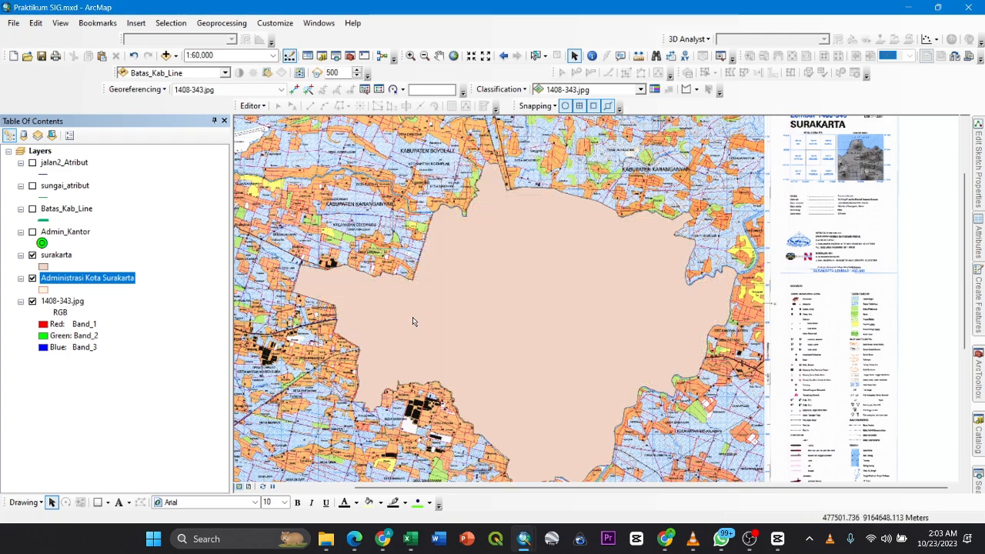
click(33, 255)
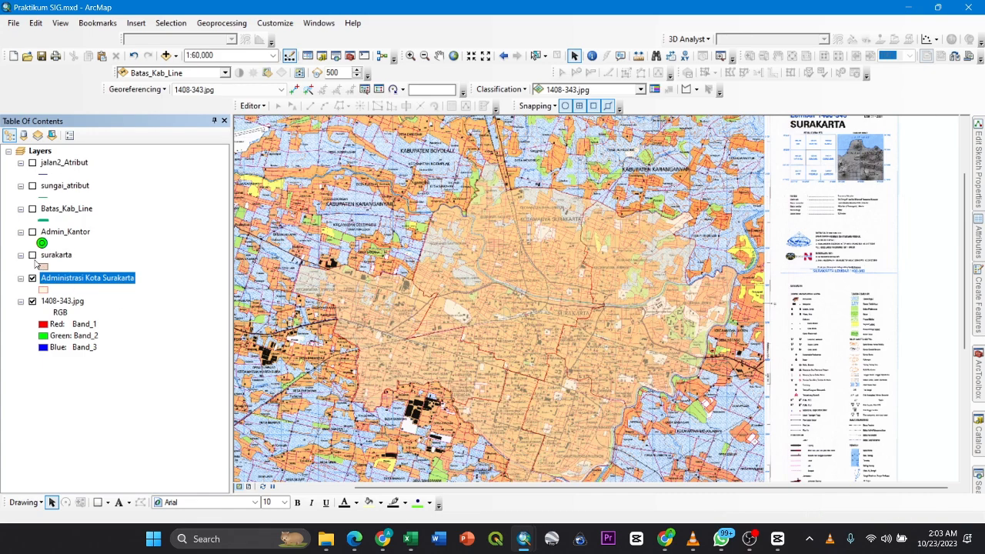
click(32, 256)
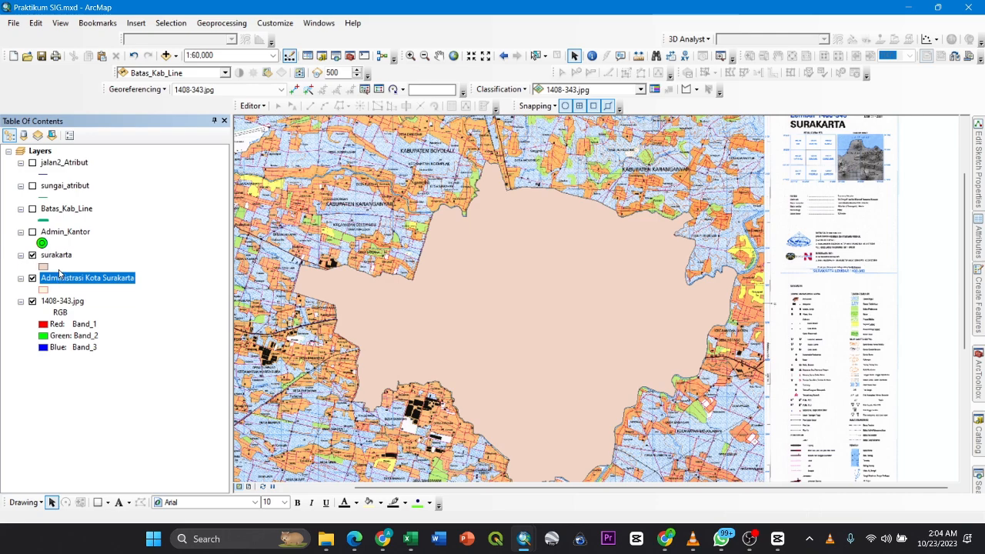
click(32, 255)
drag(359, 298, 347, 279)
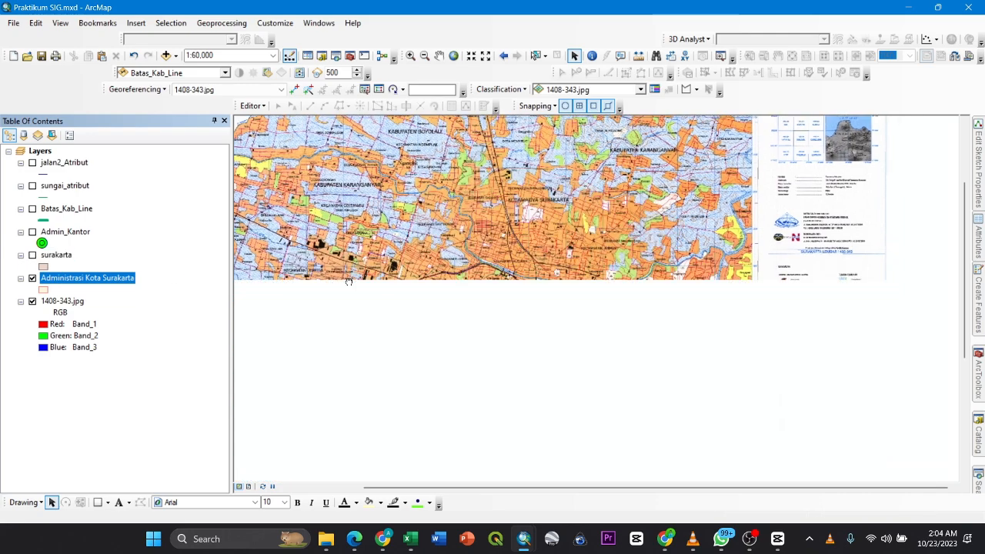
- Set the transparency of the Administrasi Kota Surakarta layer to 0% in its layer properties
right_click(92, 280)
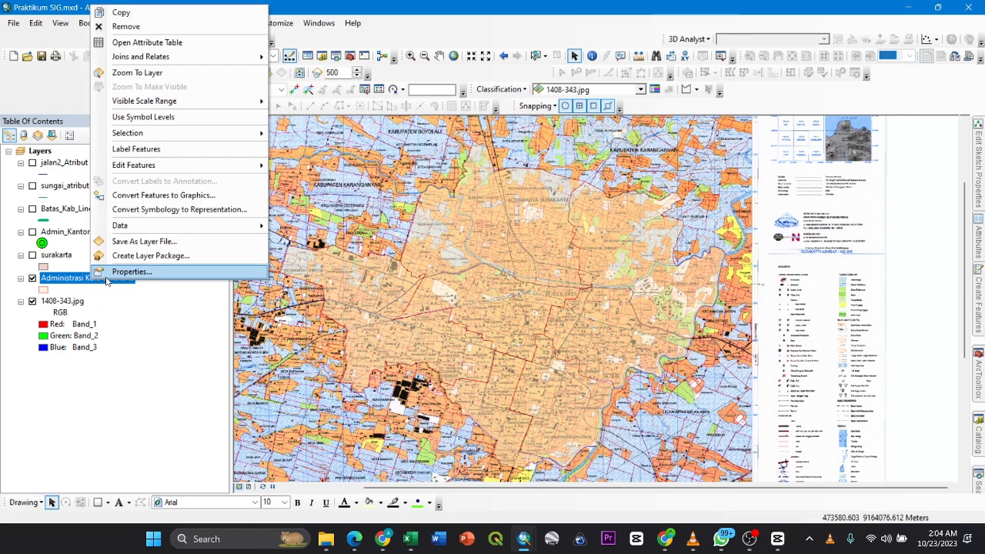
click(107, 278)
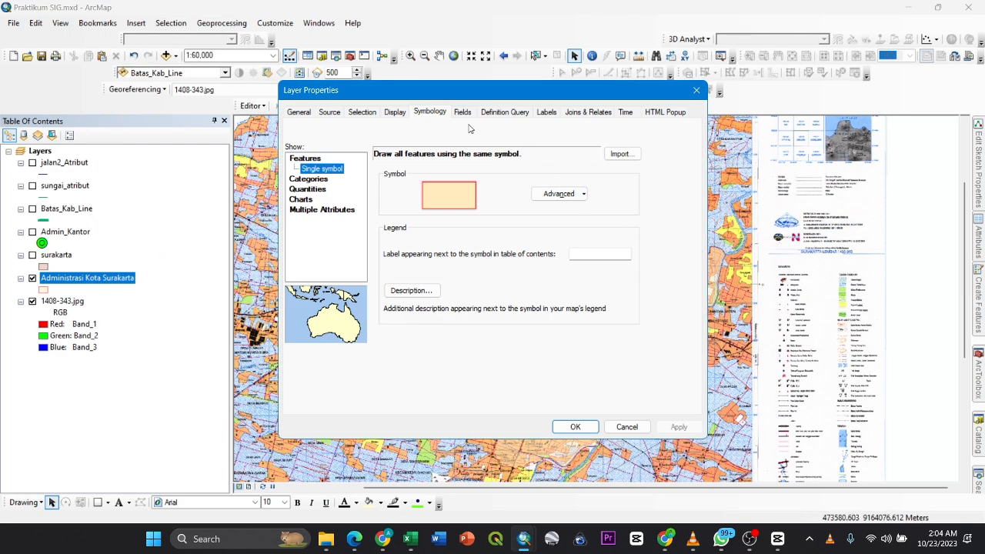
click(394, 113)
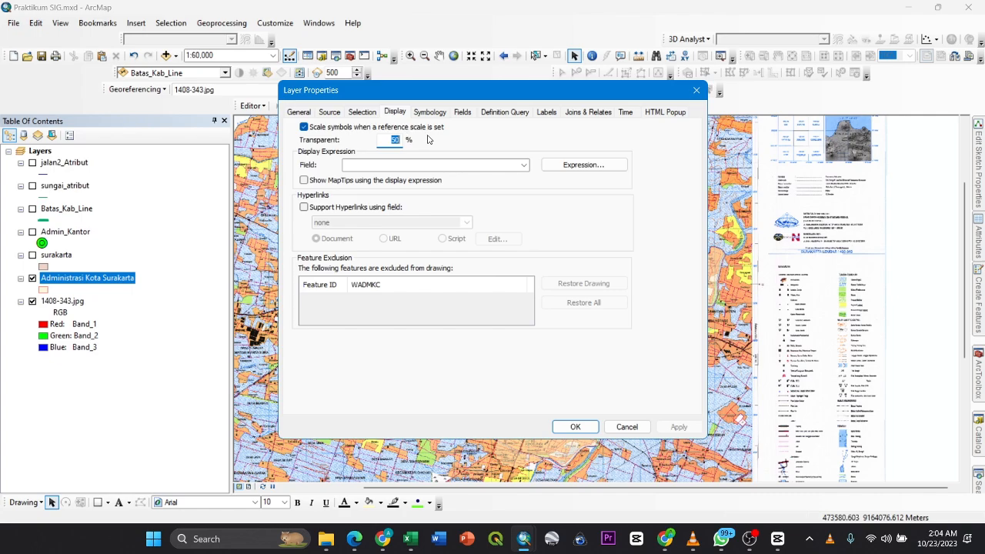
text(0)
click(329, 112)
click(299, 112)
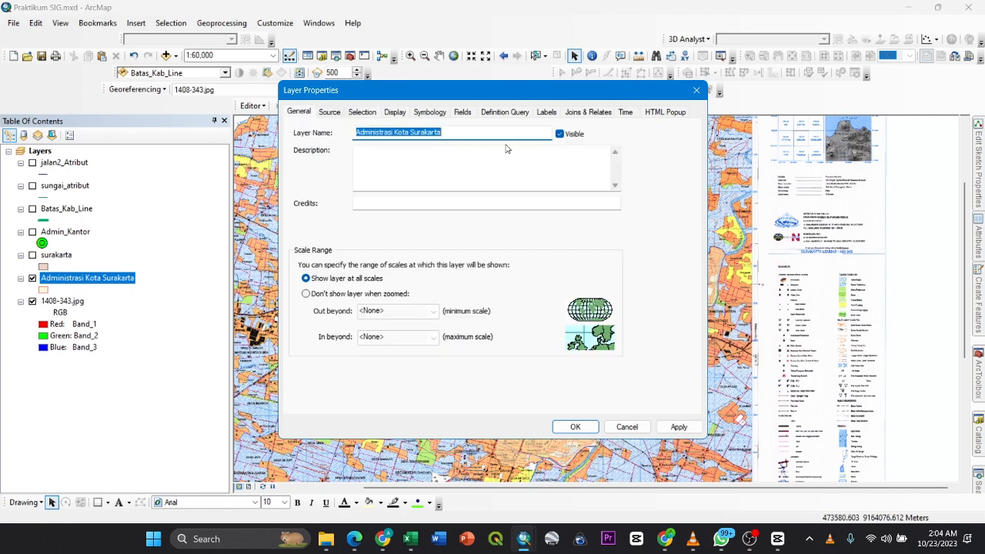
click(507, 114)
click(546, 112)
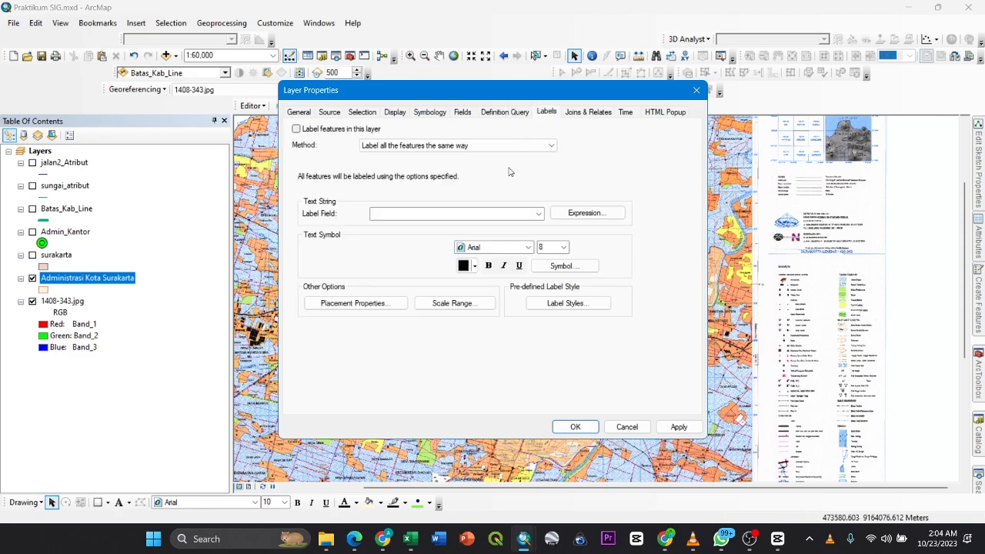
- Increase the red outline width of the Administrasi Kota Surakarta symbol and accept the layer property changes
click(443, 113)
click(462, 172)
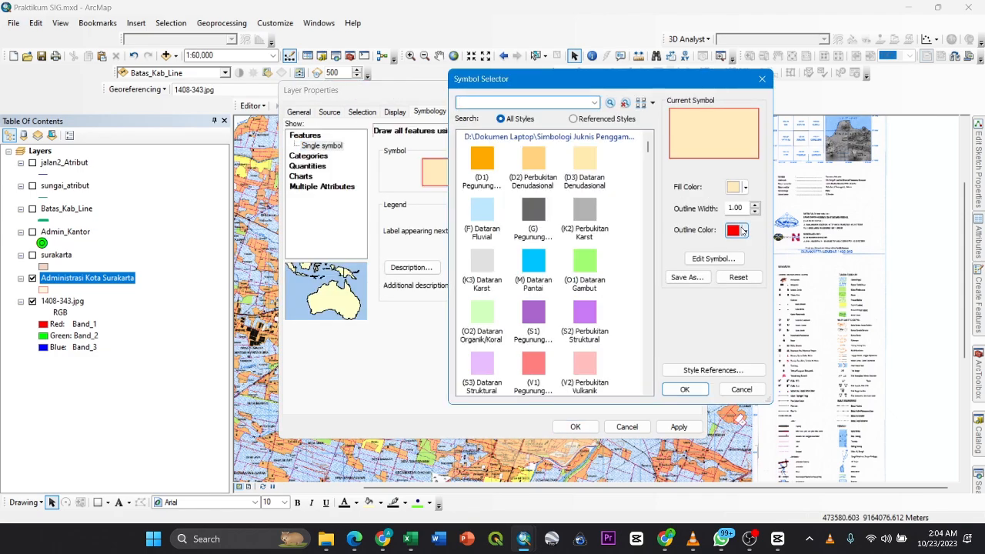
click(744, 230)
click(756, 210)
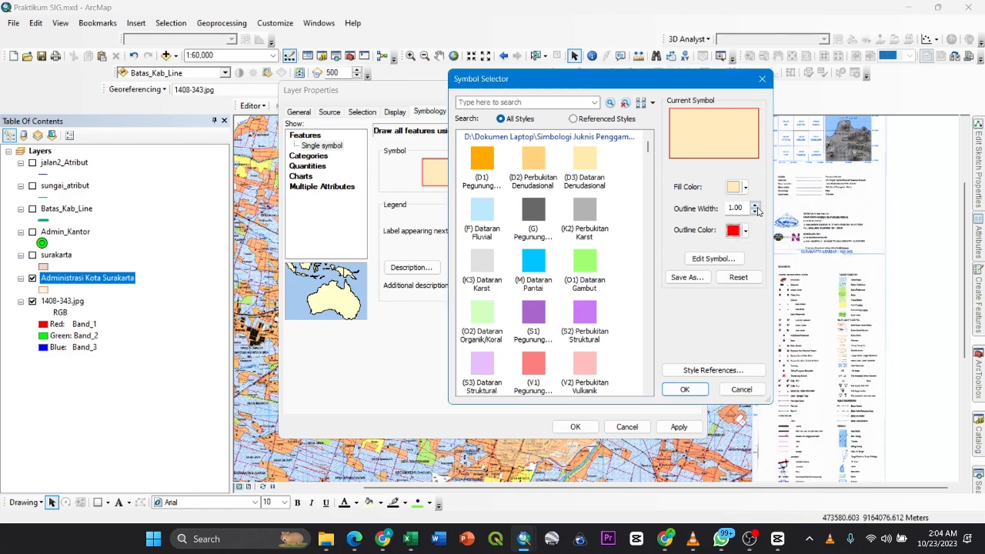
click(755, 205)
click(684, 389)
click(575, 426)
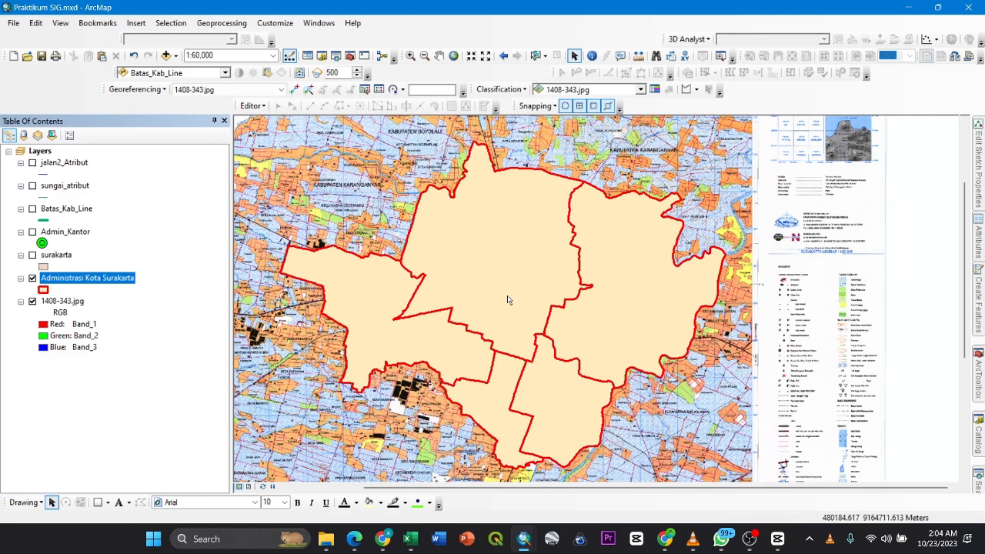
scroll(497, 310, down, 2)
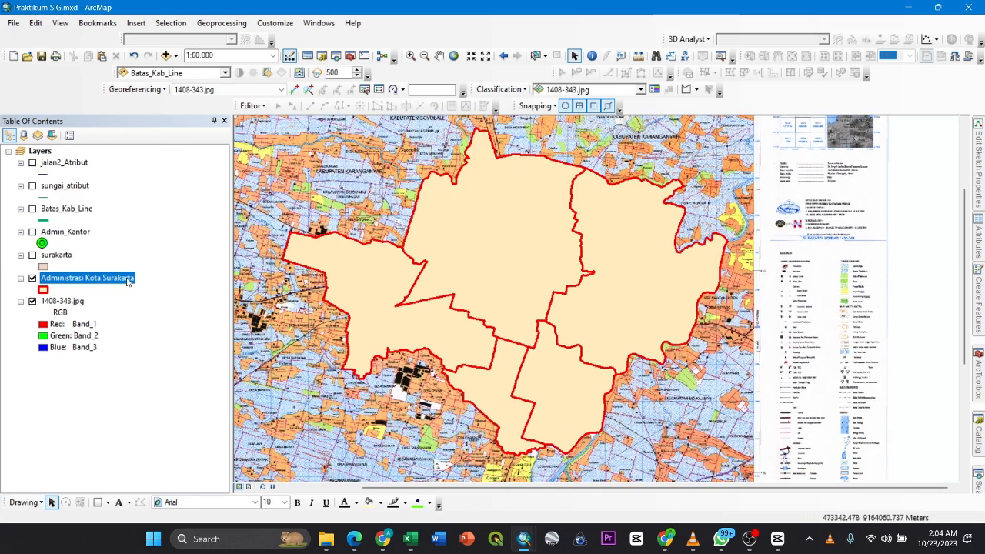
- Start editing the Administrasi Kota Surakarta layer and select its large northern and eastern polygons together
right_click(130, 280)
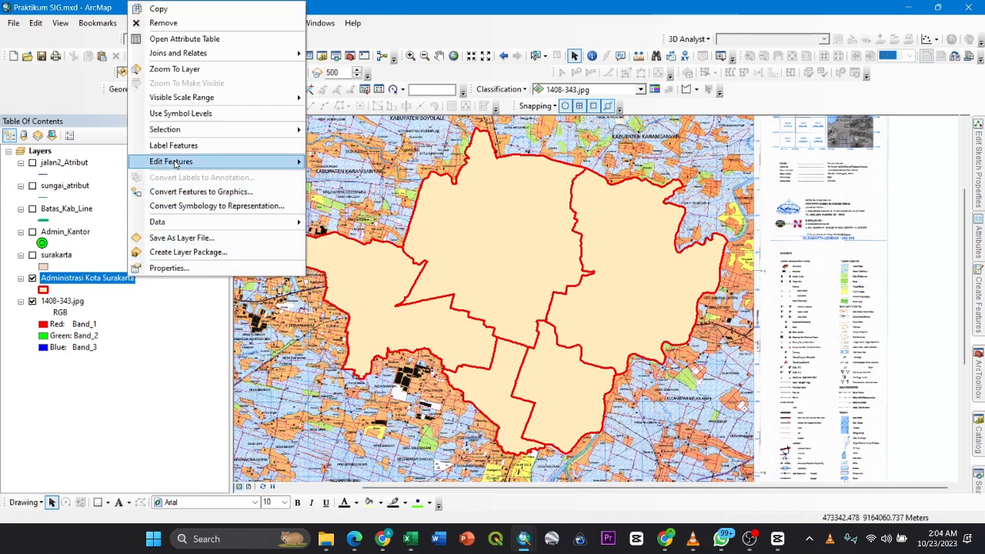
mouse_move(175, 163)
click(346, 164)
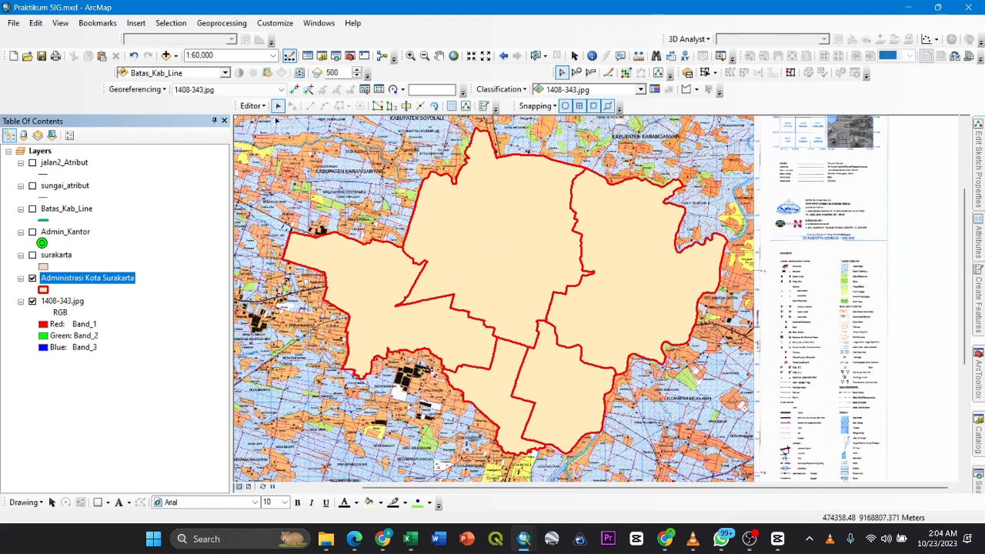
click(488, 218)
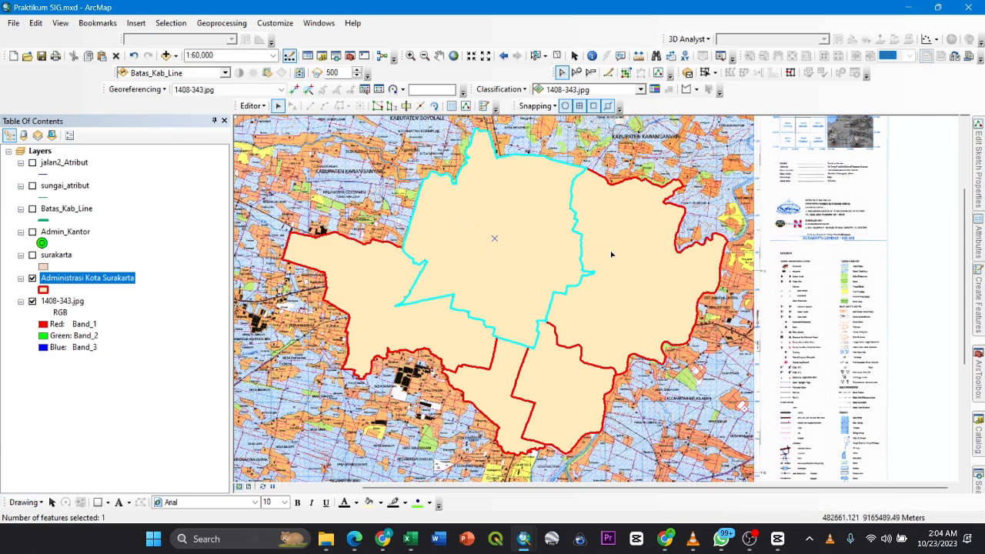
shift+click(623, 277)
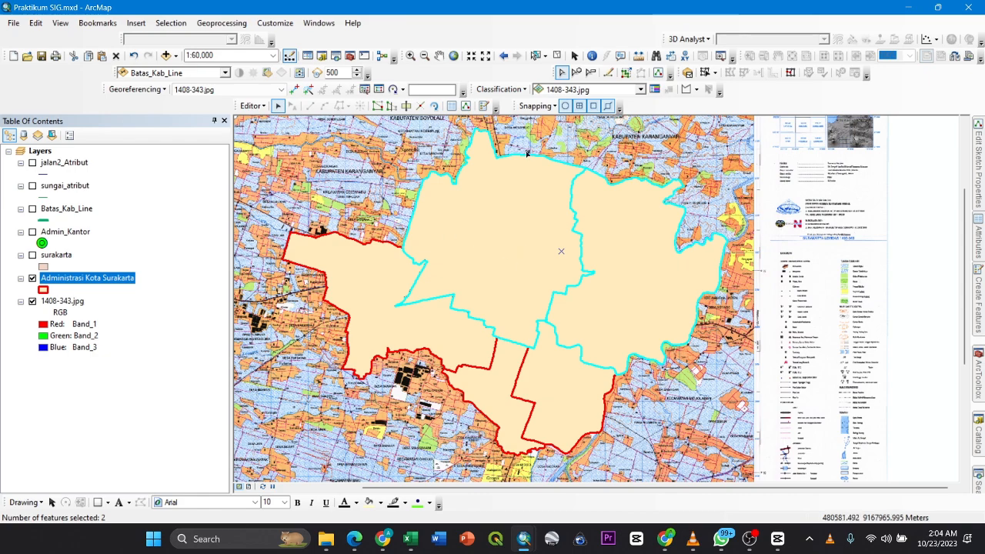
- Select the district polygons of Administrasi Kota Surakarta one after another to examine how the city area is divided
click(466, 256)
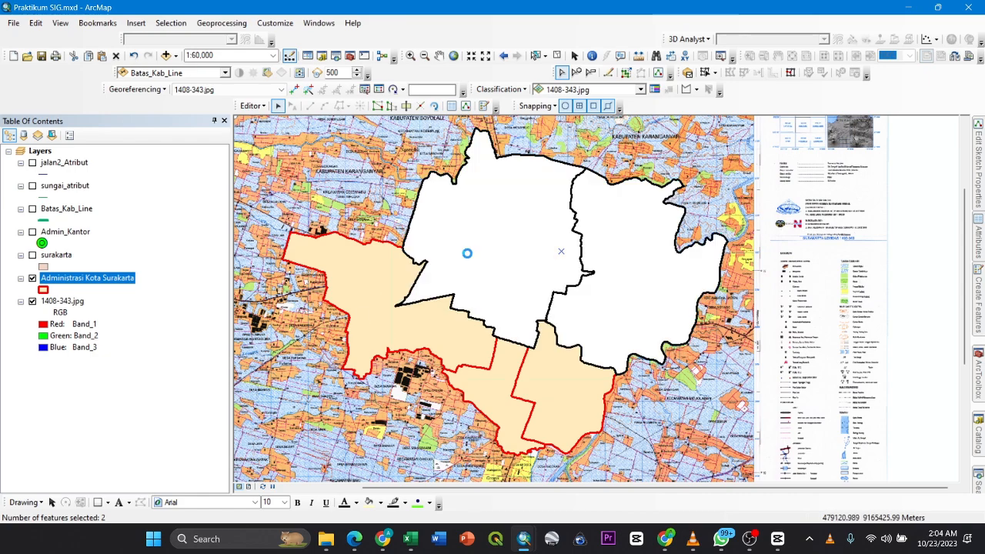
click(391, 313)
click(506, 365)
click(563, 363)
click(603, 312)
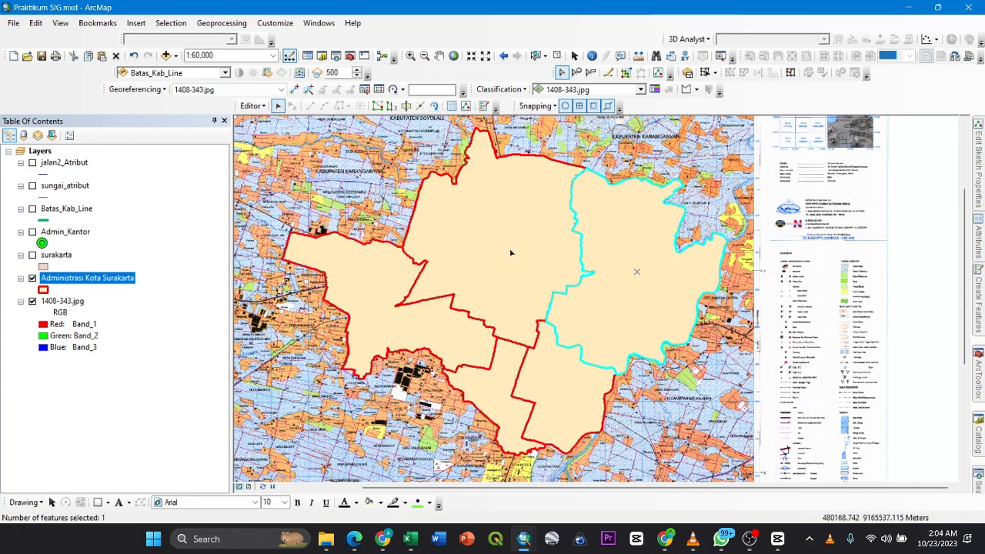
click(488, 261)
click(394, 308)
click(507, 374)
click(564, 387)
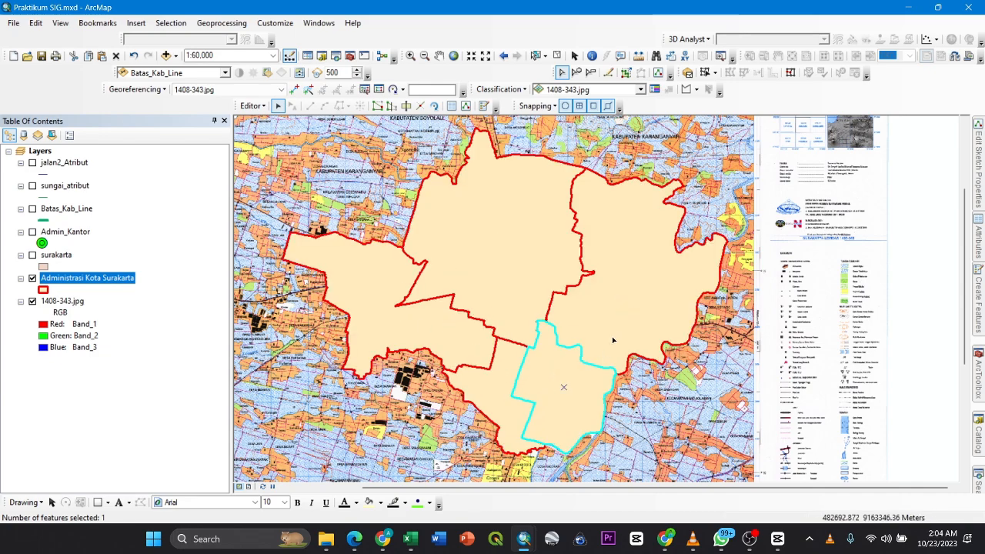
click(584, 305)
click(495, 239)
click(464, 353)
click(508, 380)
click(569, 378)
click(594, 308)
click(496, 258)
click(446, 335)
click(541, 378)
click(494, 386)
click(34, 254)
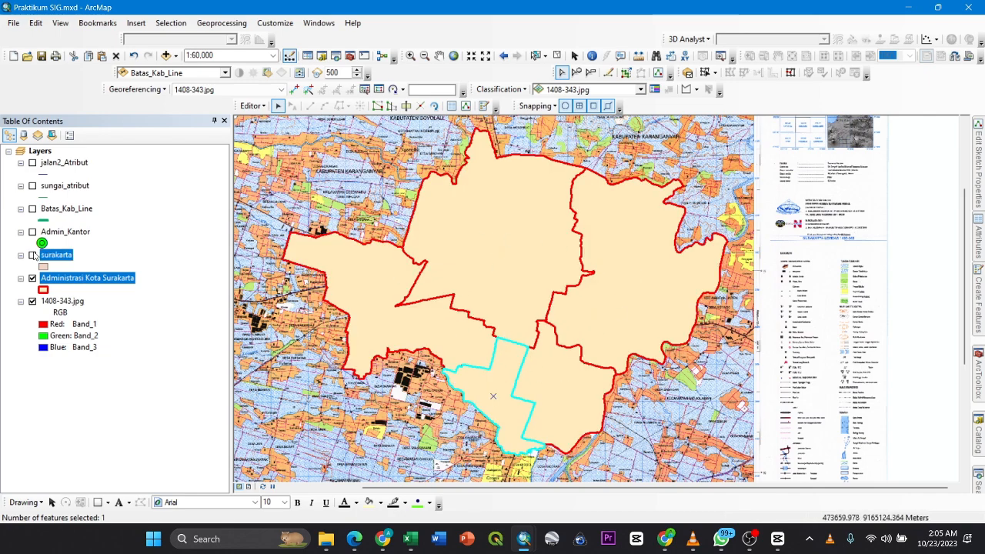
click(33, 255)
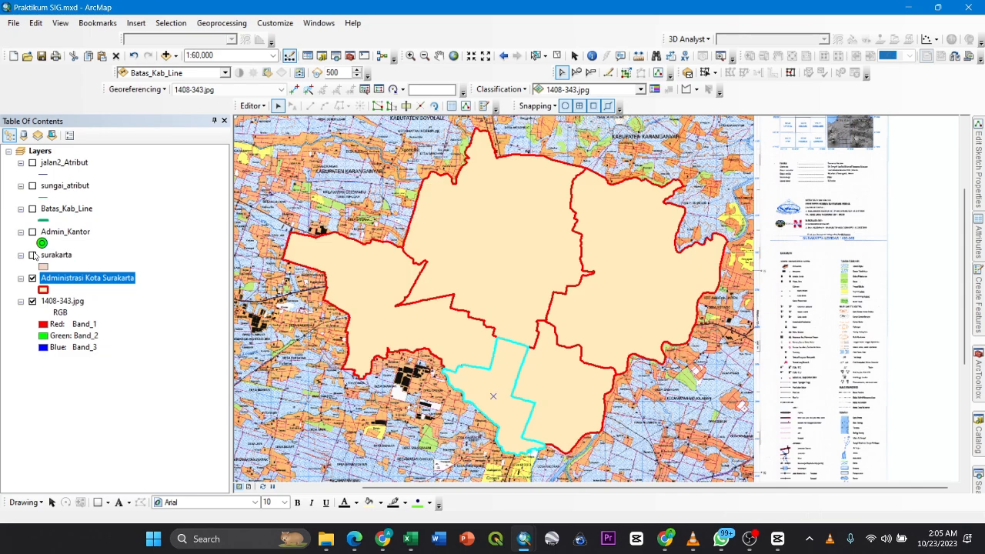
- Select all five district polygons of Administrasi Kota Surakarta together
click(517, 250)
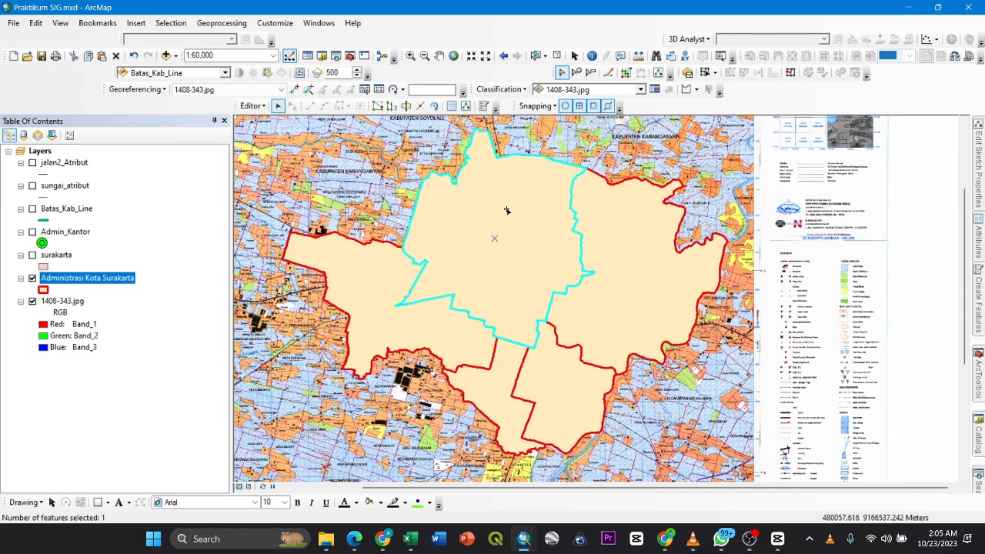
click(546, 382)
shift+click(500, 397)
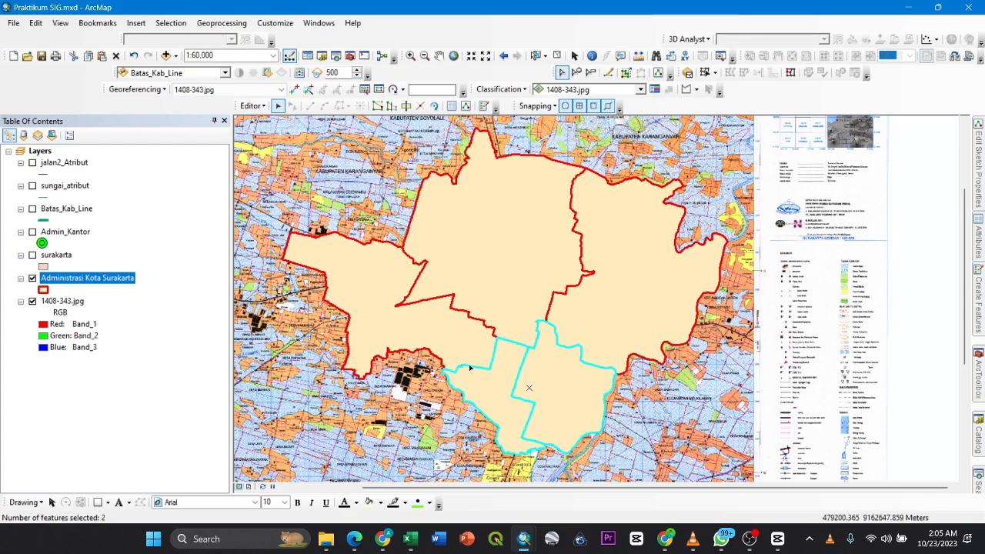
click(638, 307)
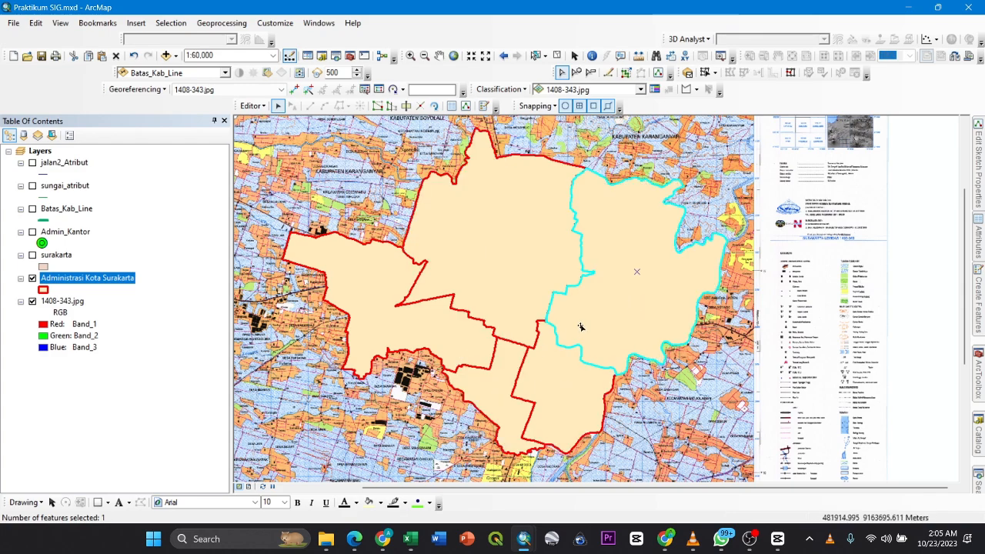
click(557, 403)
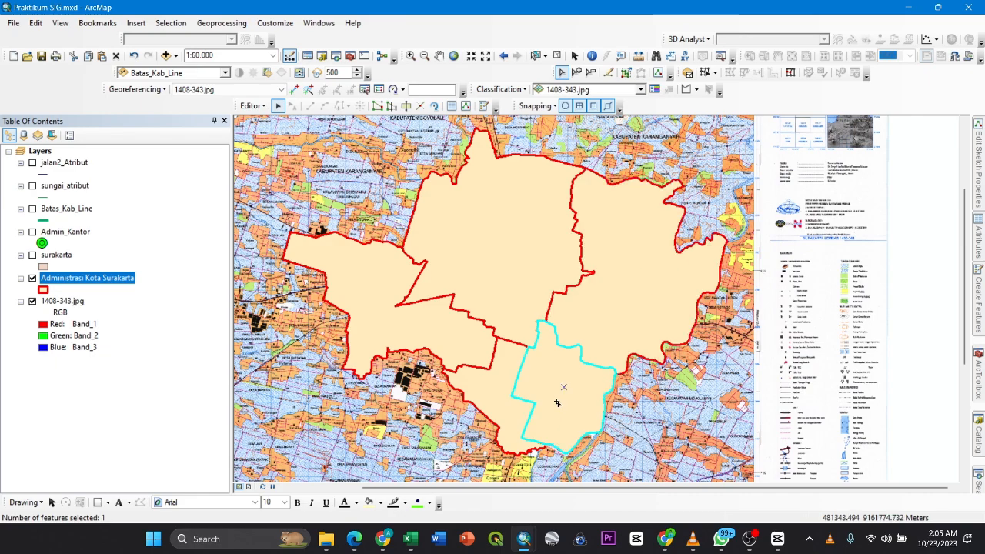
shift+click(493, 401)
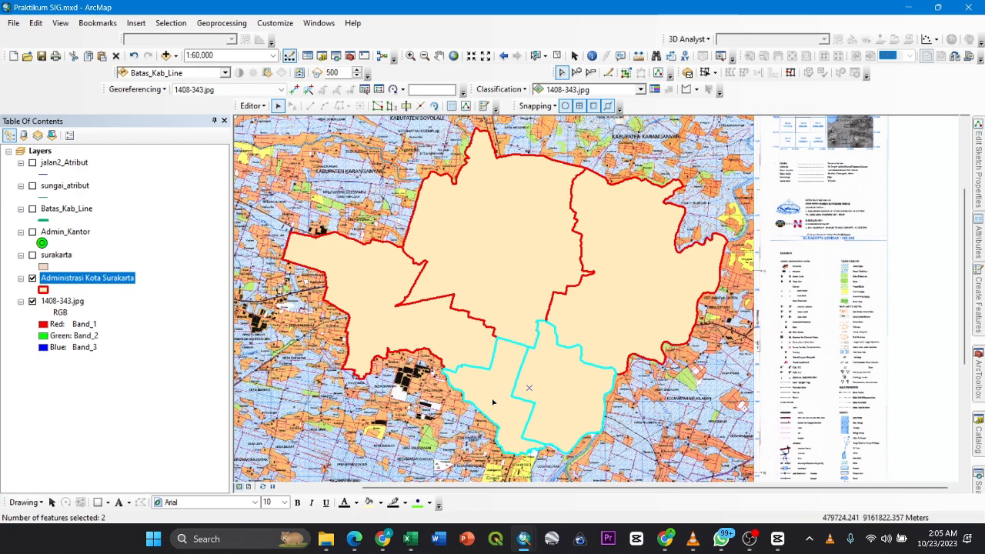
shift+click(463, 345)
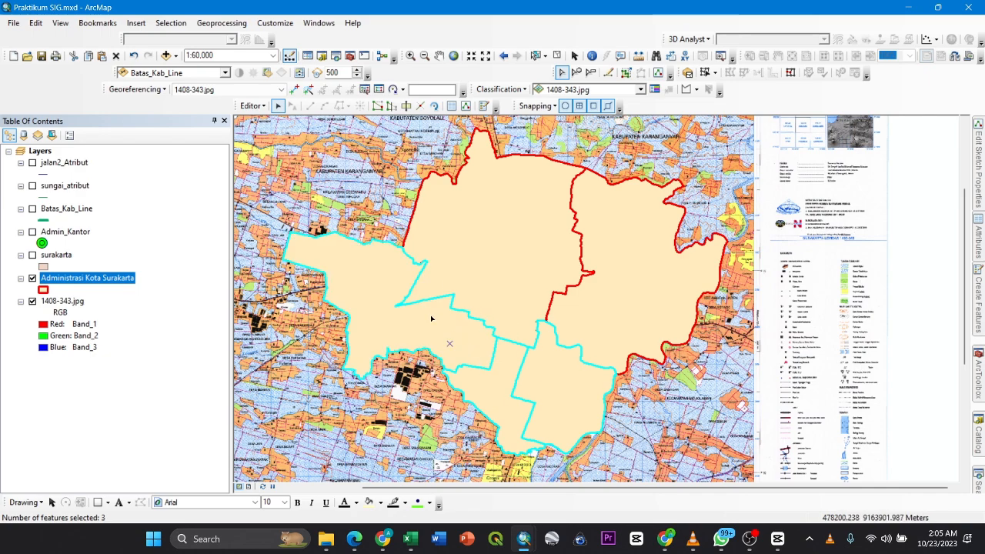
shift+click(479, 263)
shift+click(610, 272)
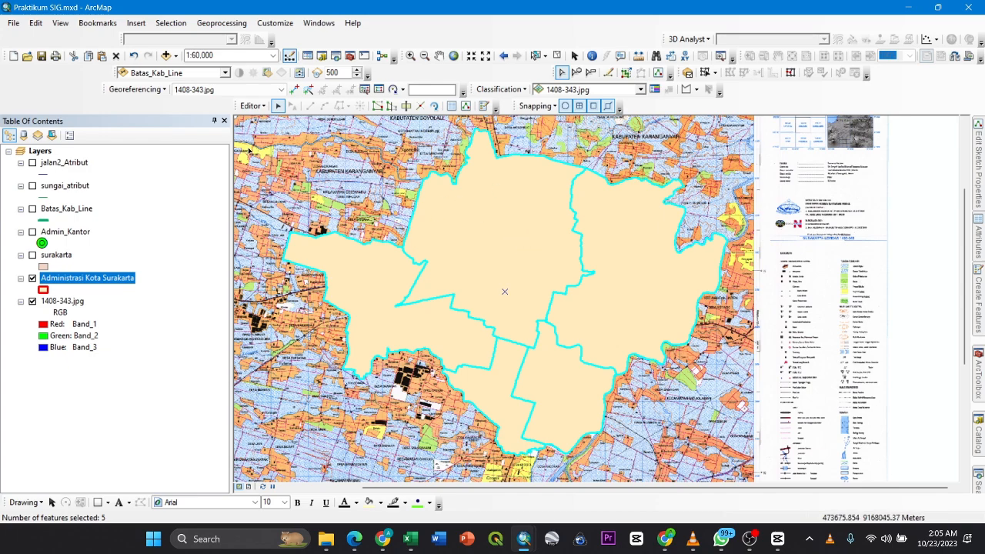
- Open the merge settings for the five selected district polygons and preview each candidate target feature on the map
click(253, 108)
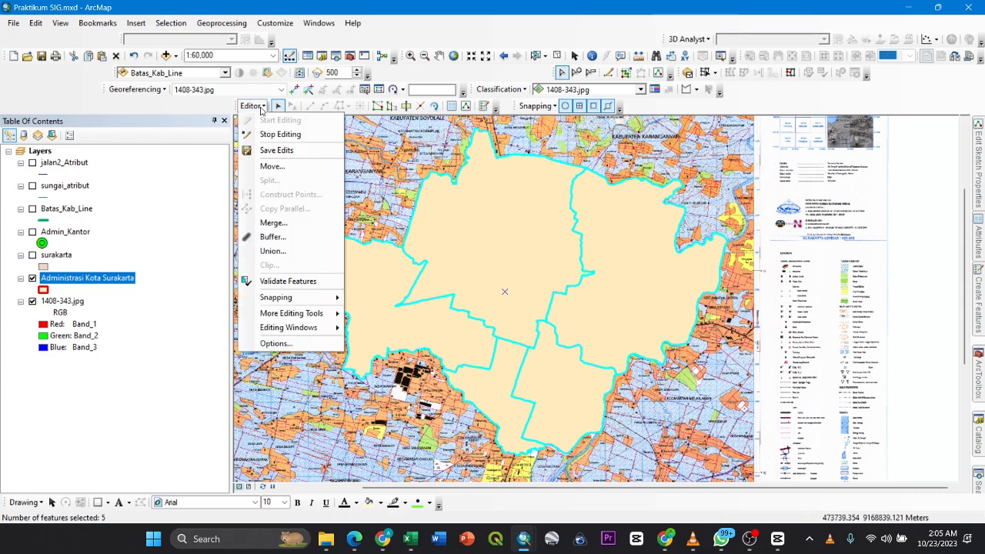
click(283, 223)
drag(435, 198, 183, 197)
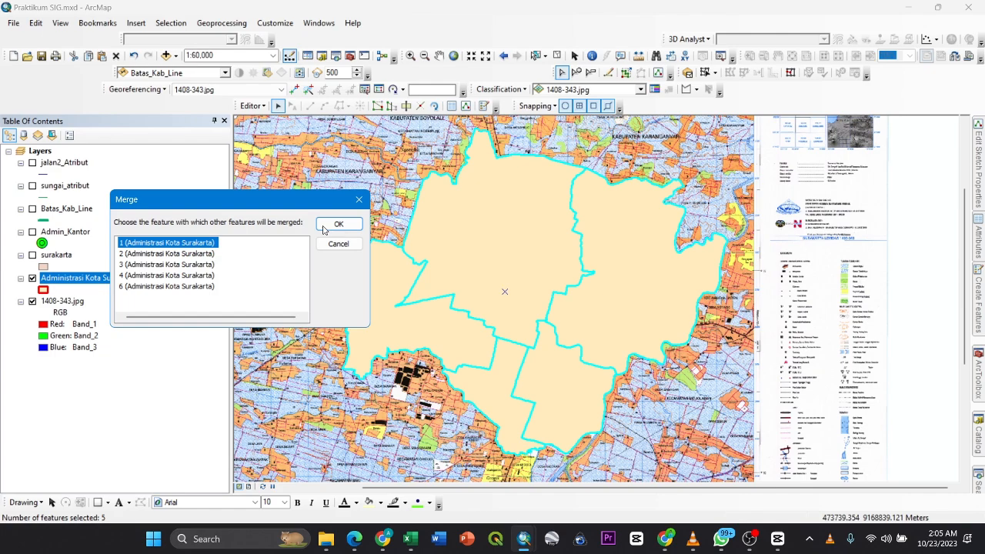
click(185, 253)
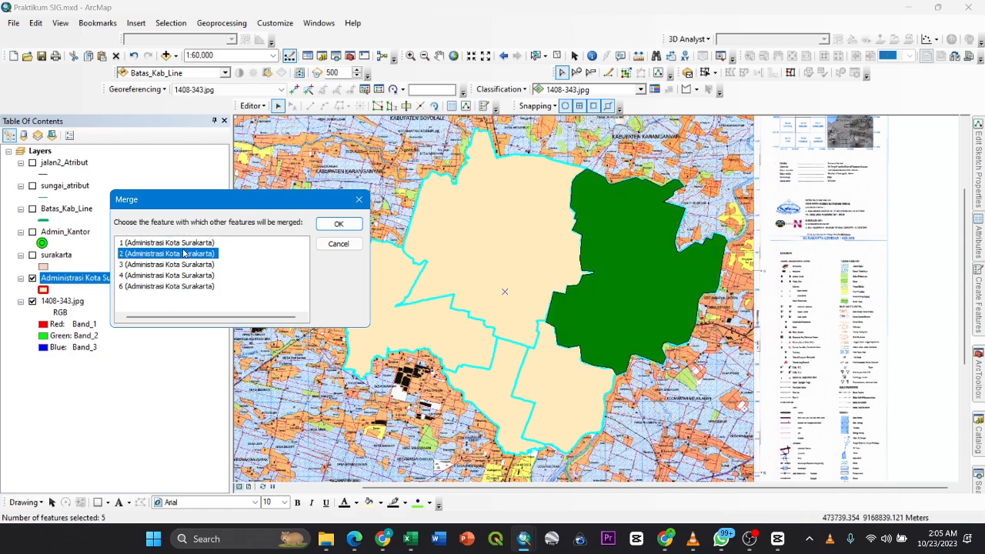
click(186, 264)
click(189, 275)
click(190, 285)
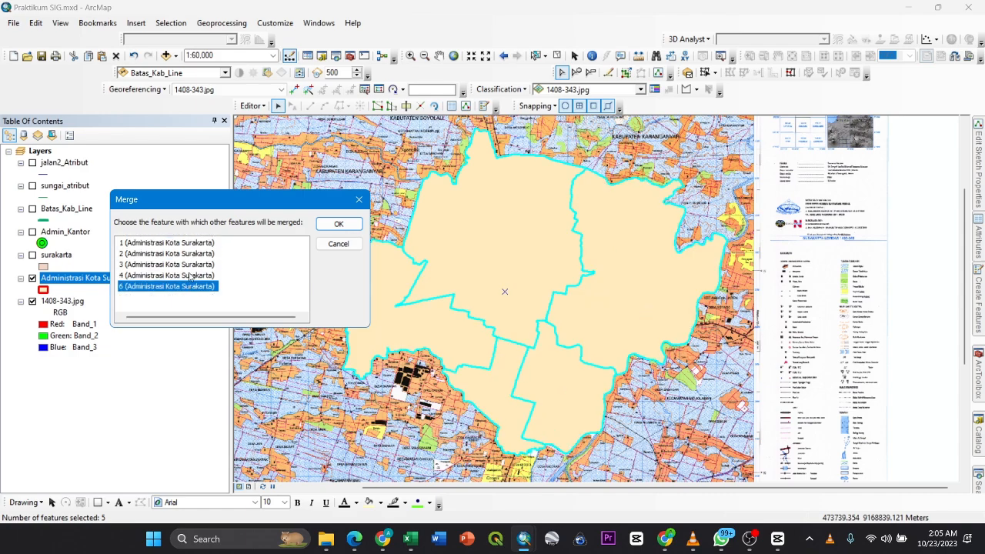
click(190, 275)
click(194, 264)
click(199, 253)
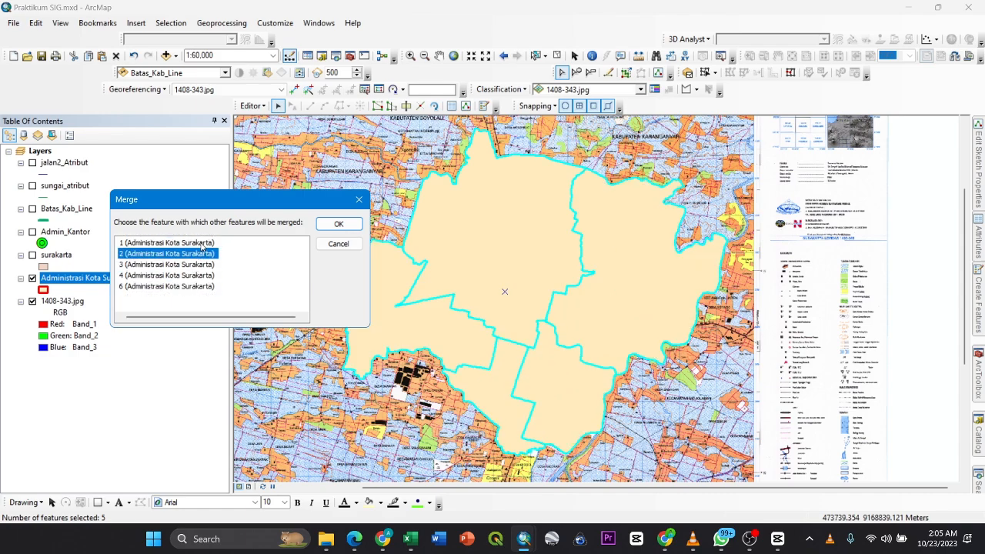
click(201, 243)
click(204, 254)
click(208, 263)
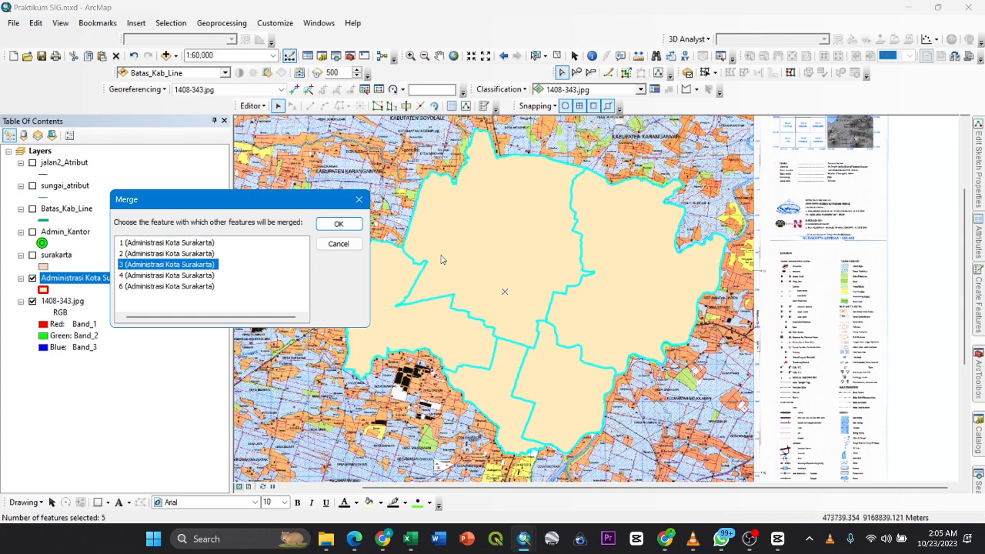
click(193, 274)
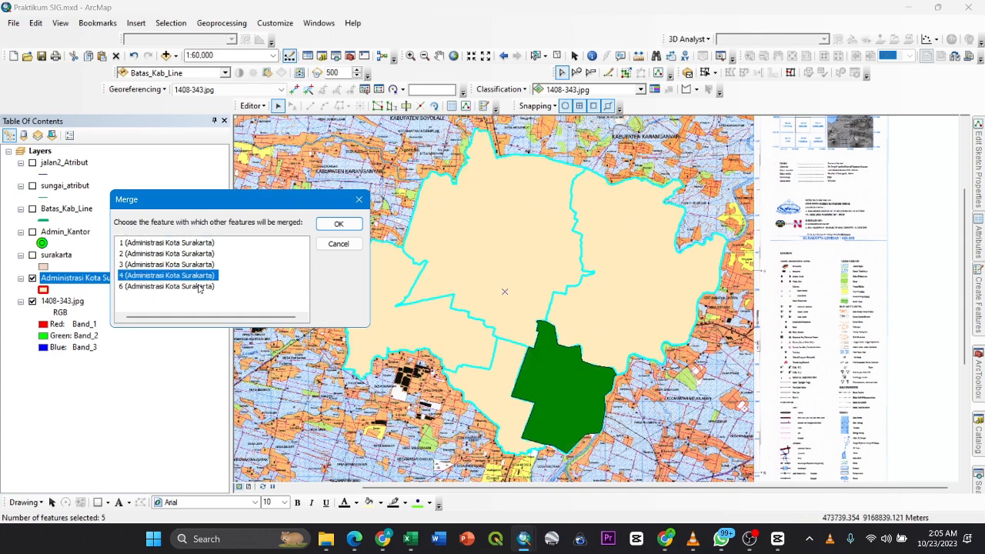
- Merge the five selected district polygons into feature 1 of Administrasi Kota Surakarta
click(205, 244)
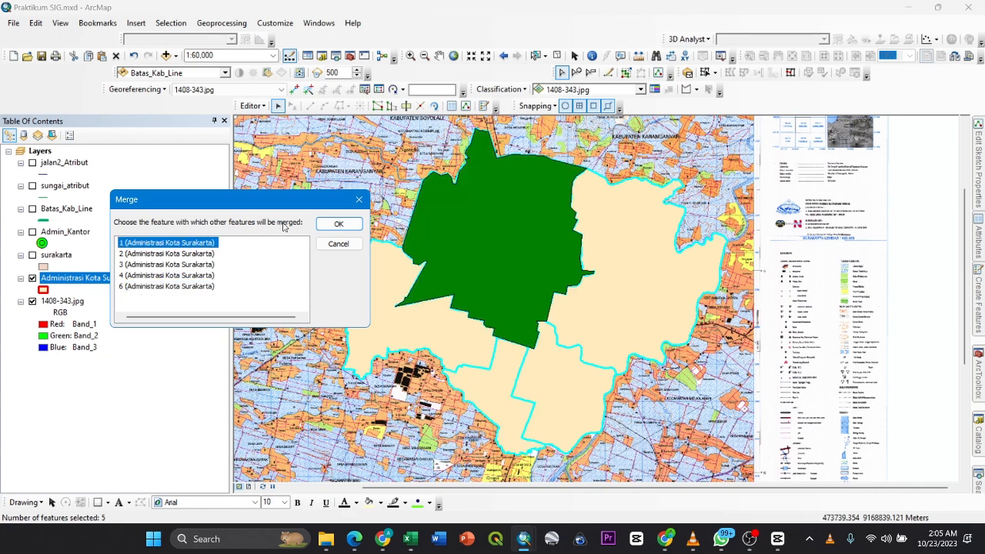
click(355, 228)
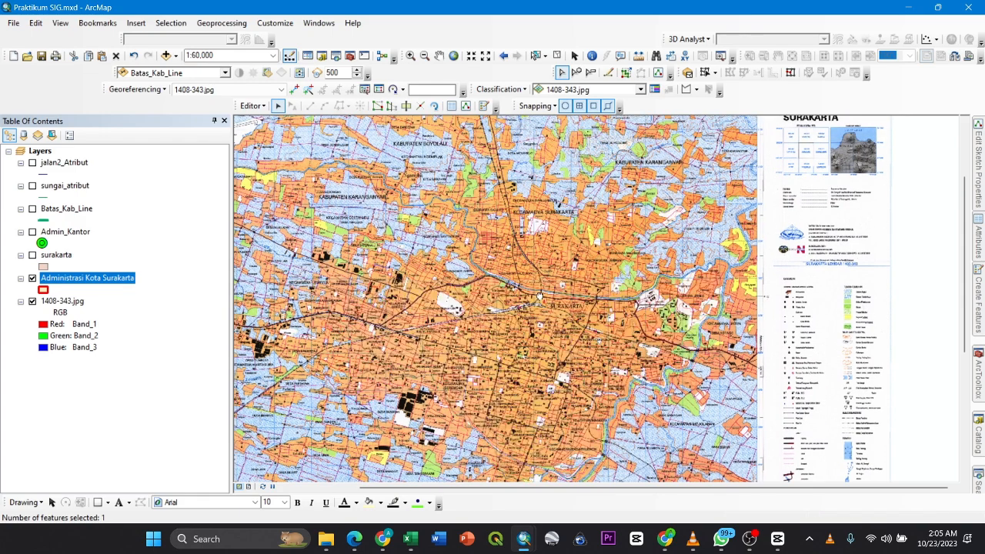
drag(600, 259, 544, 245)
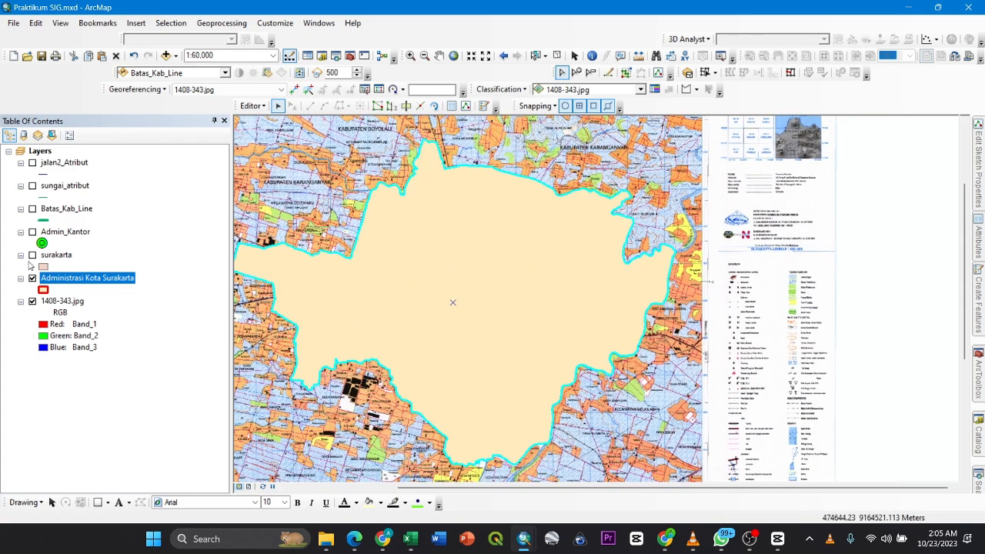
- Stop editing Administrasi Kota Surakarta and discard the unsaved edits
click(262, 107)
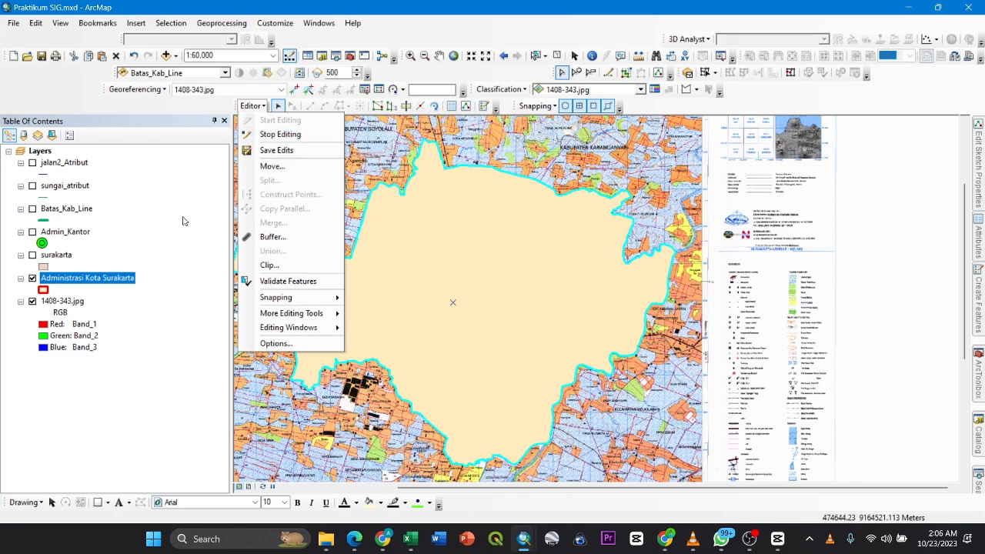
click(43, 254)
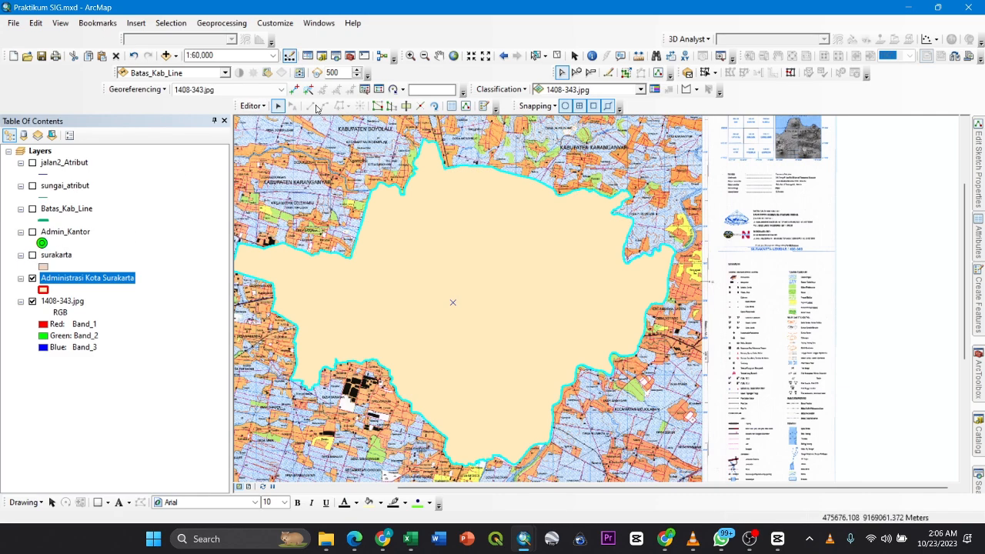
click(253, 106)
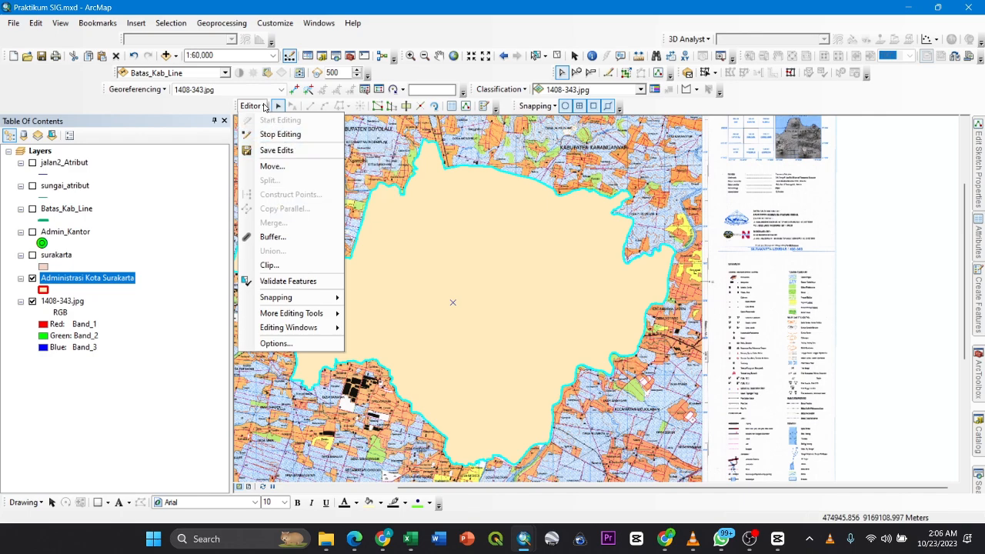
click(266, 134)
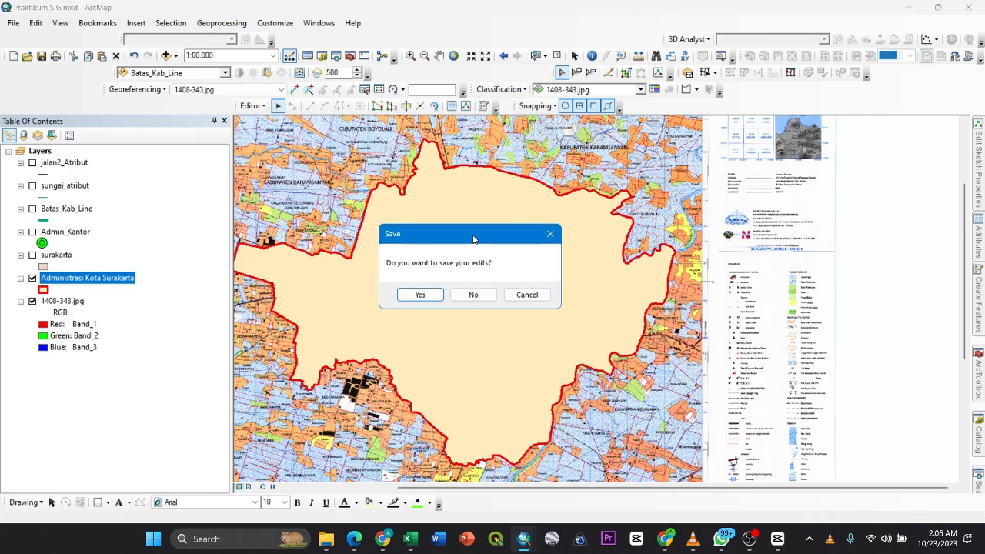
click(484, 294)
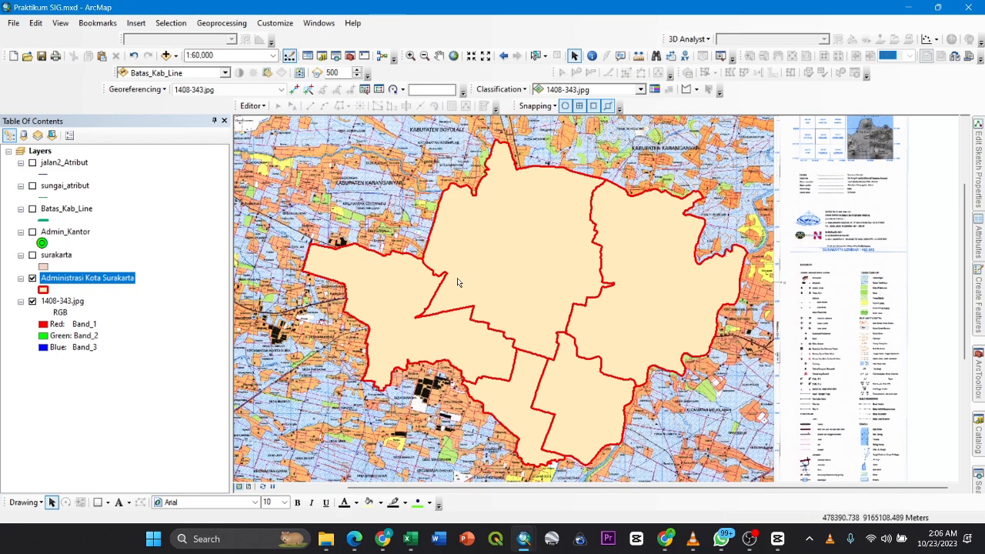
- Turn on the surakarta layer, toggling it to compare the single city area with the districts of Administrasi Kota Surakarta
drag(502, 279, 485, 285)
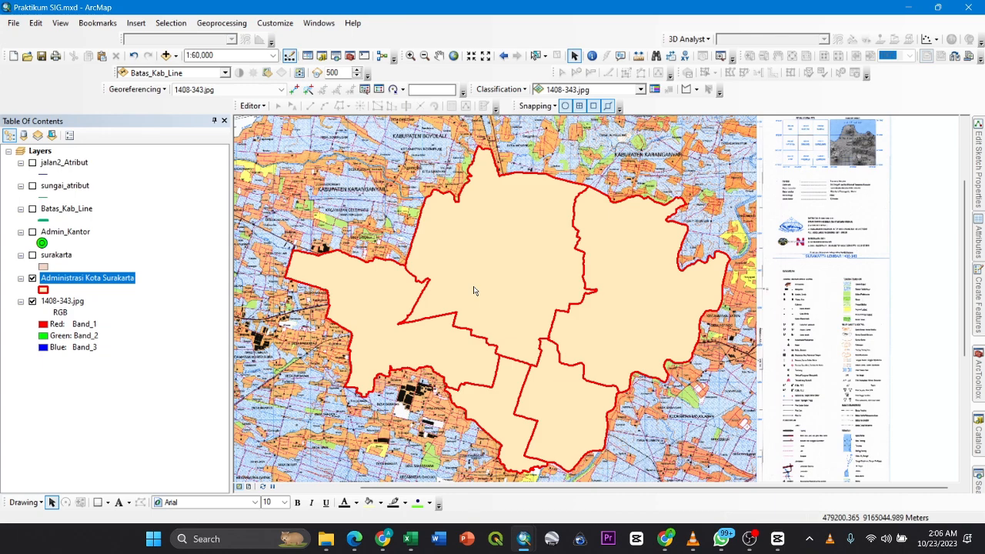
click(33, 255)
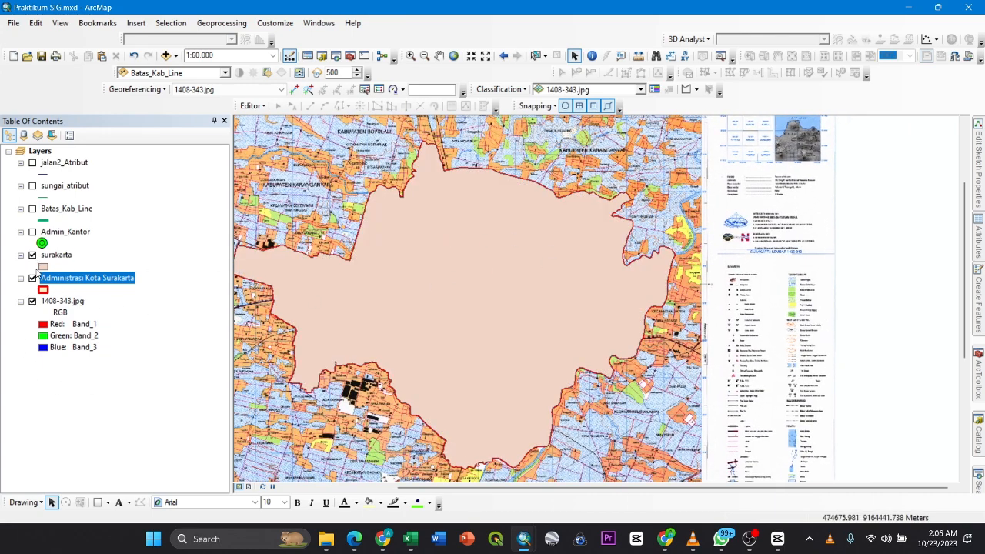
click(32, 254)
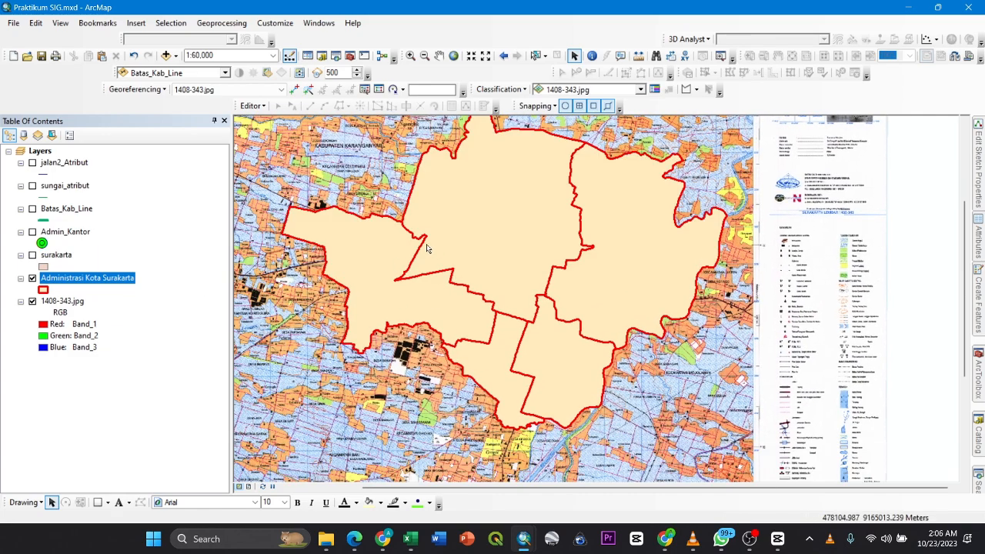
drag(521, 254, 525, 296)
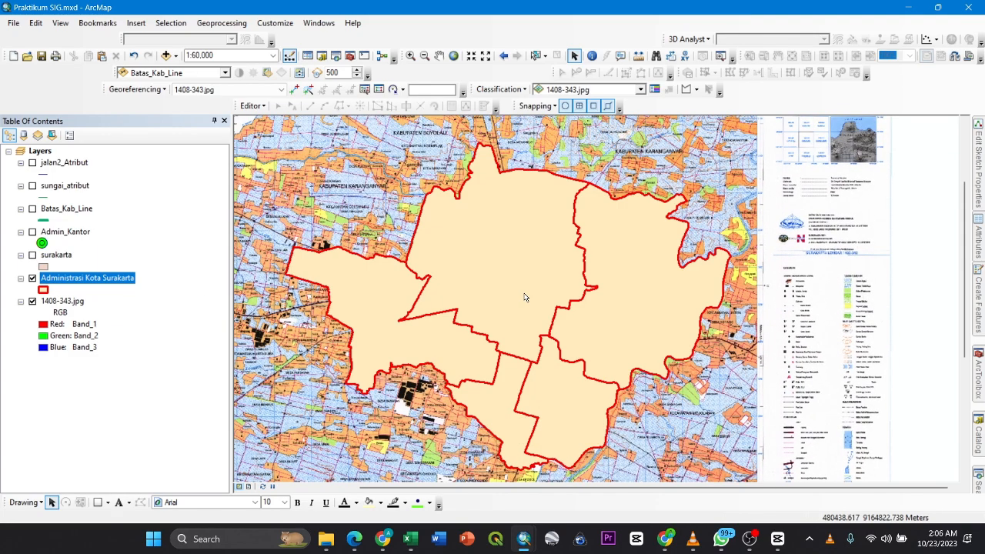
click(32, 256)
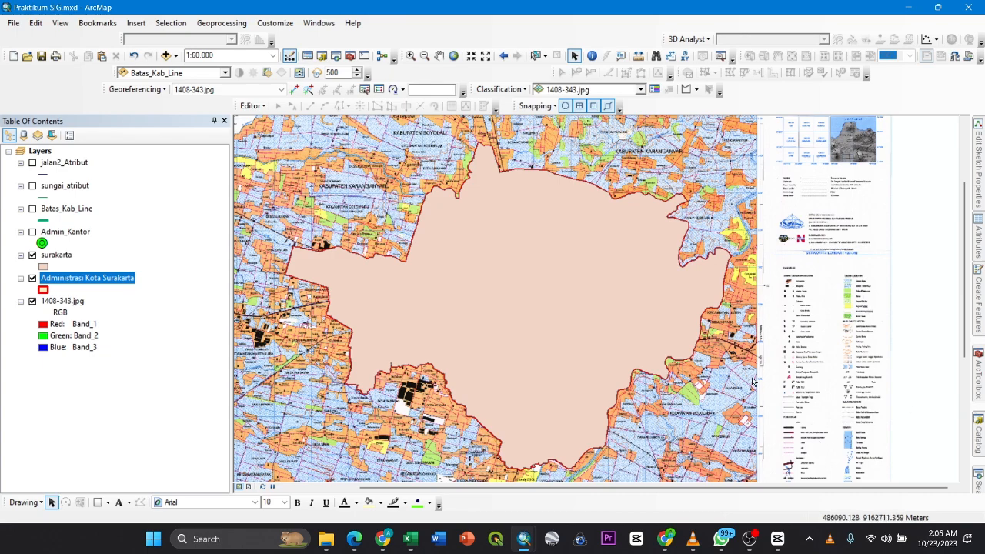
drag(752, 376, 760, 382)
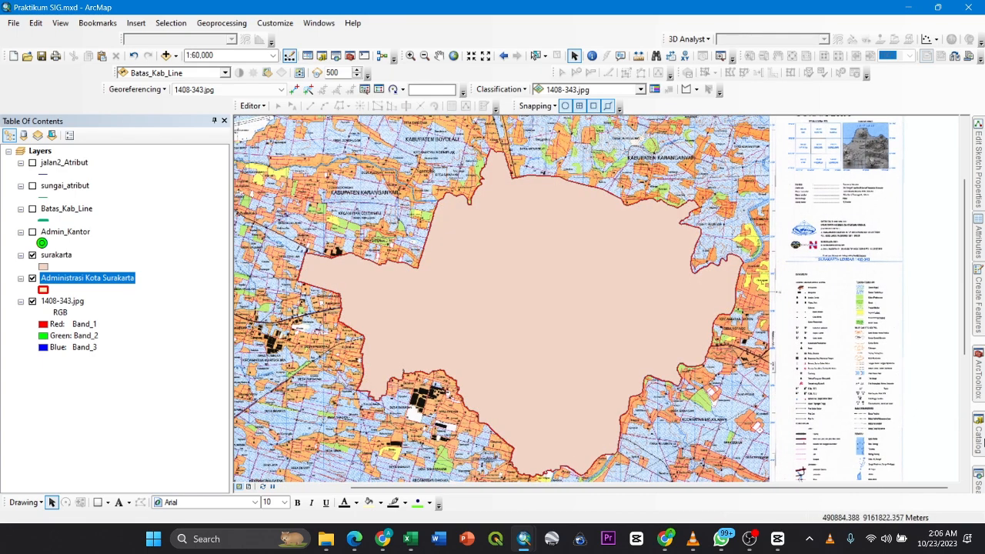
- Search the tools for "polygon to line", and briefly show the jalan2_Atribut layer before hiding it again
click(978, 476)
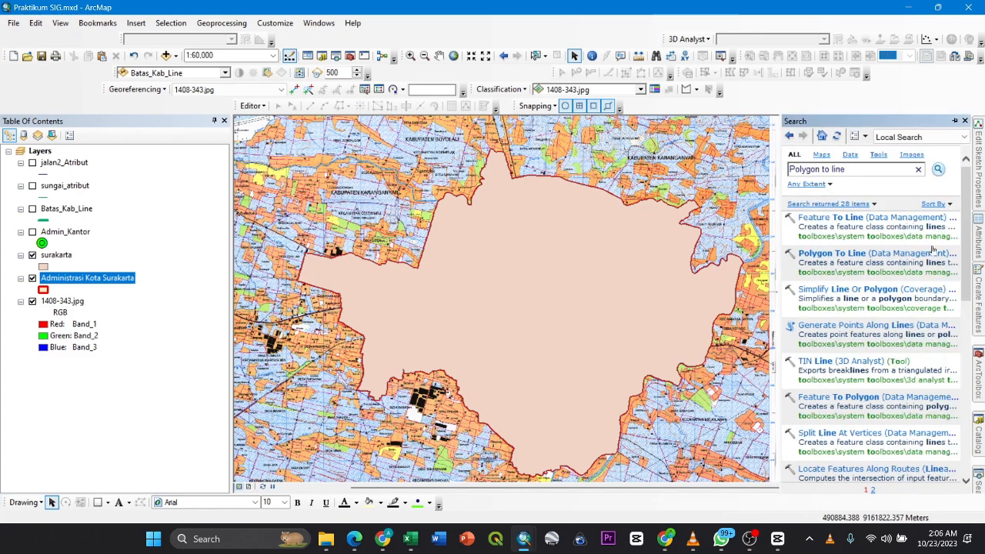
triple_click(845, 169)
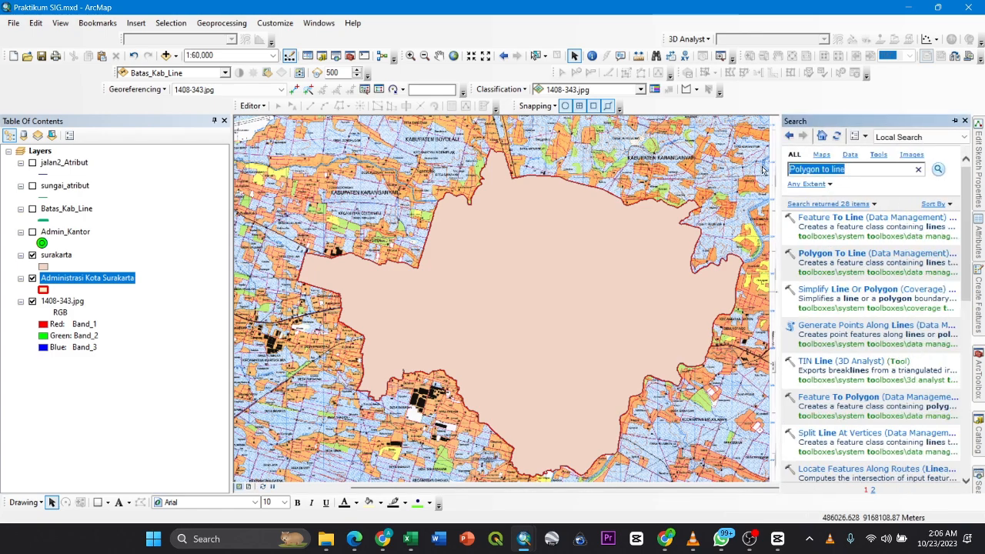
key(BackSpace)
text(po)
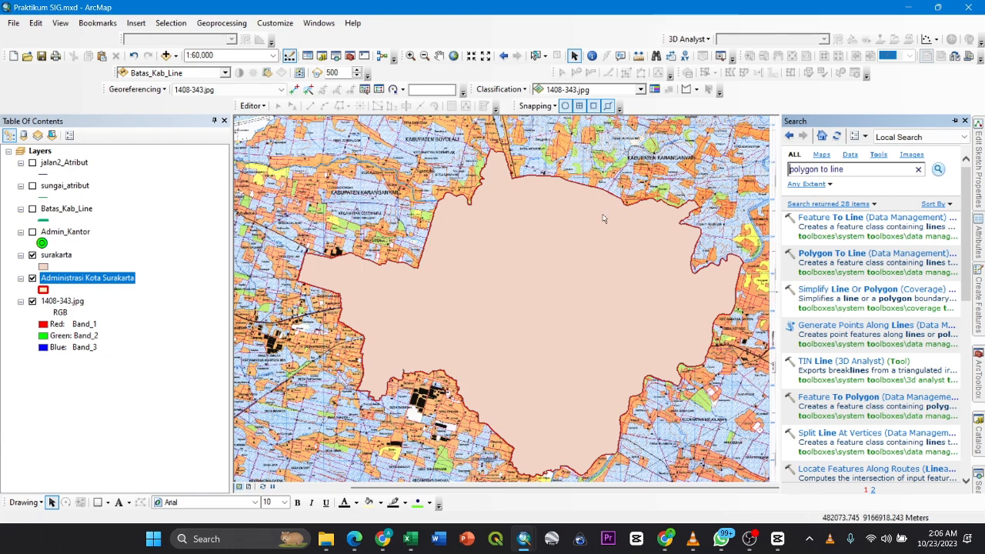
click(32, 163)
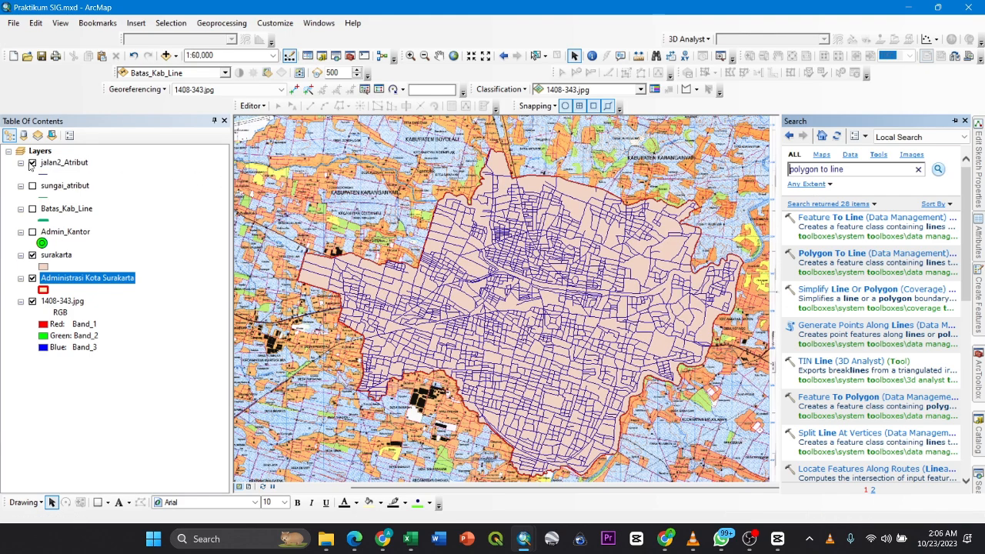
click(32, 163)
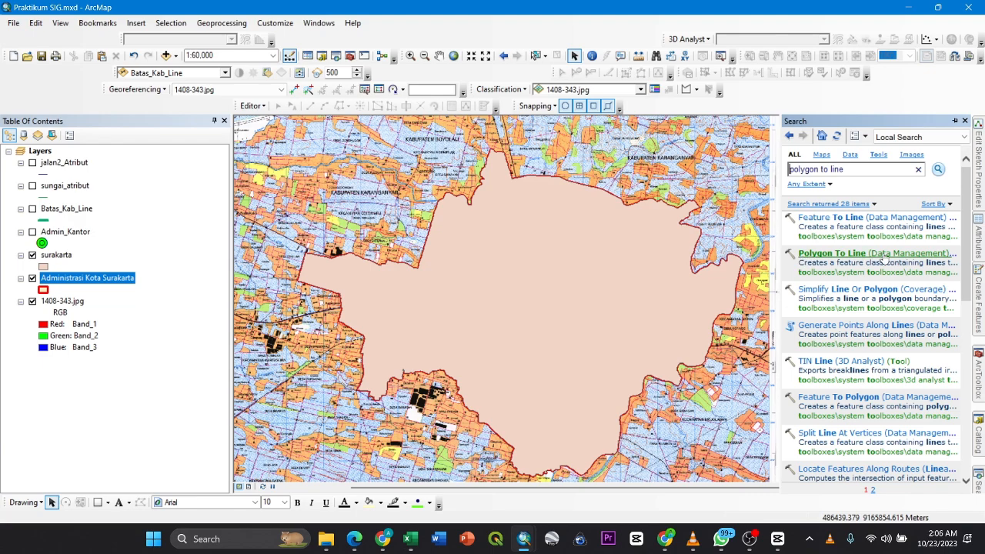
- Open the Polygon To Line tool and set the surakarta layer as its input features
click(844, 253)
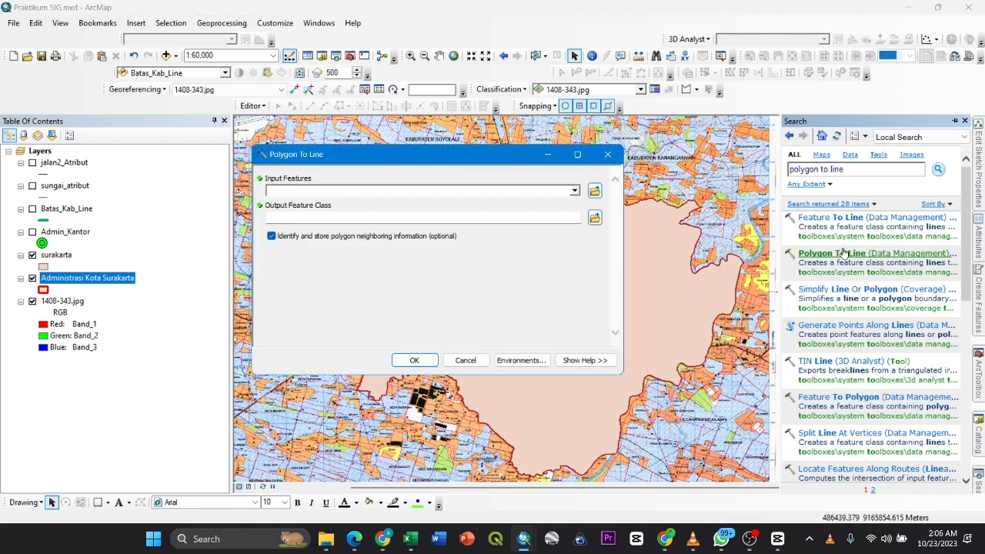
click(574, 191)
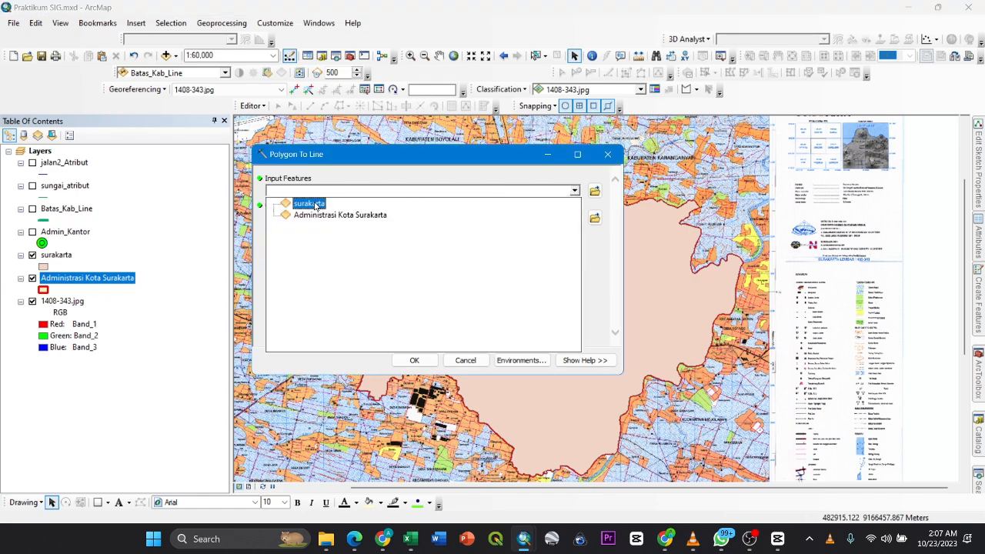
click(296, 181)
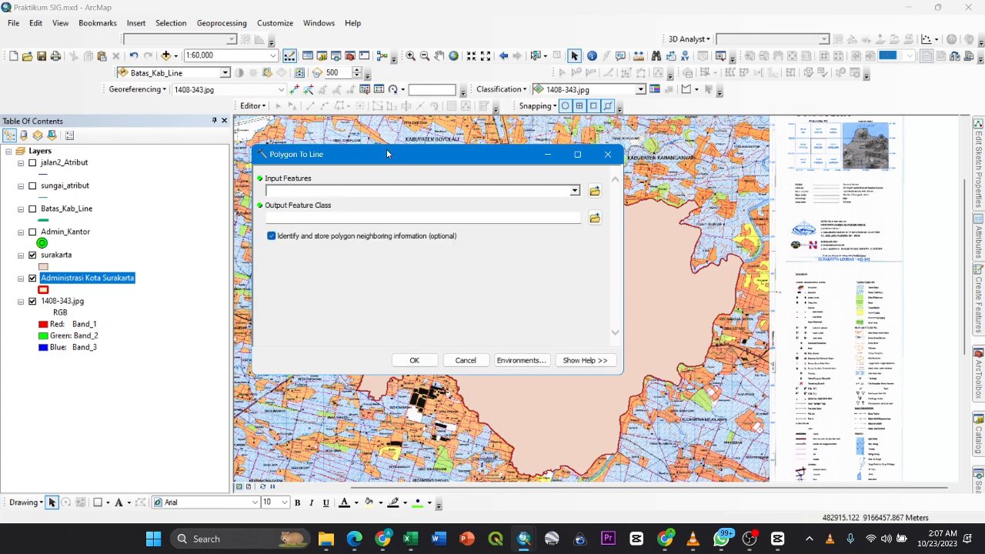
drag(387, 154, 387, 226)
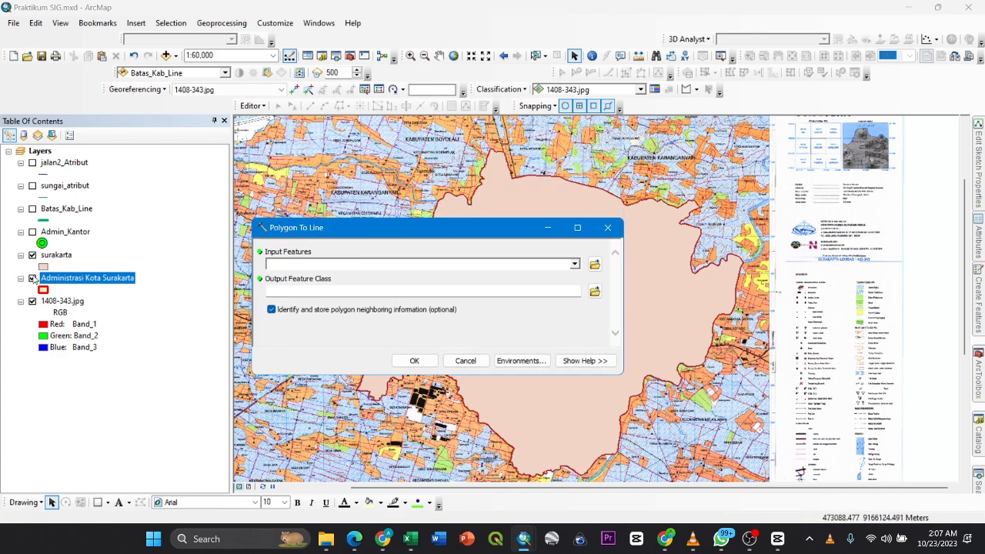
click(32, 255)
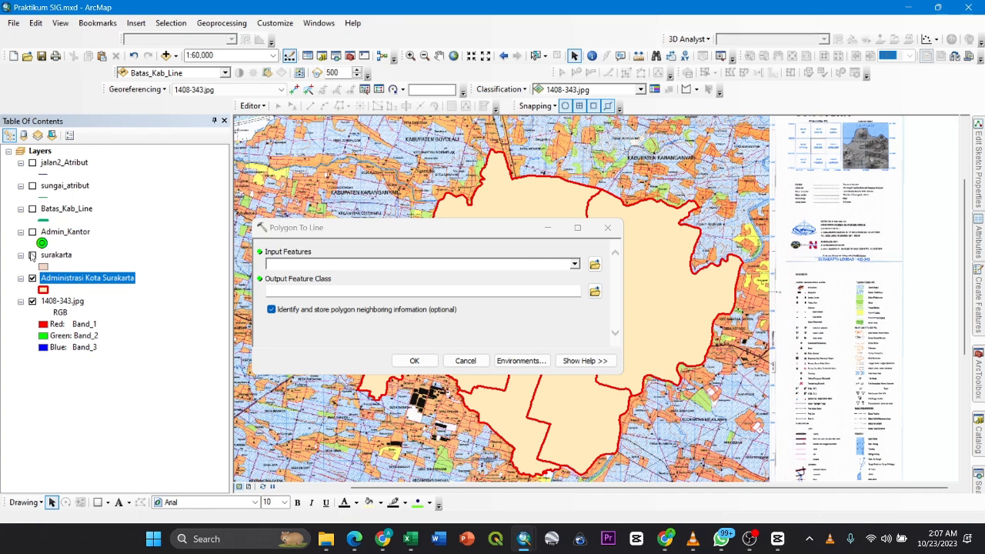
click(33, 254)
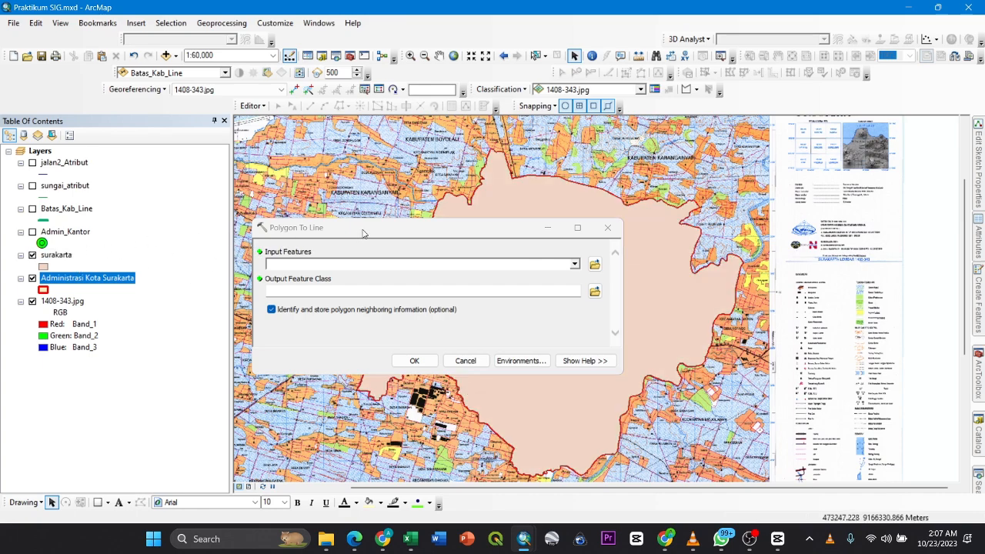
drag(363, 233, 133, 173)
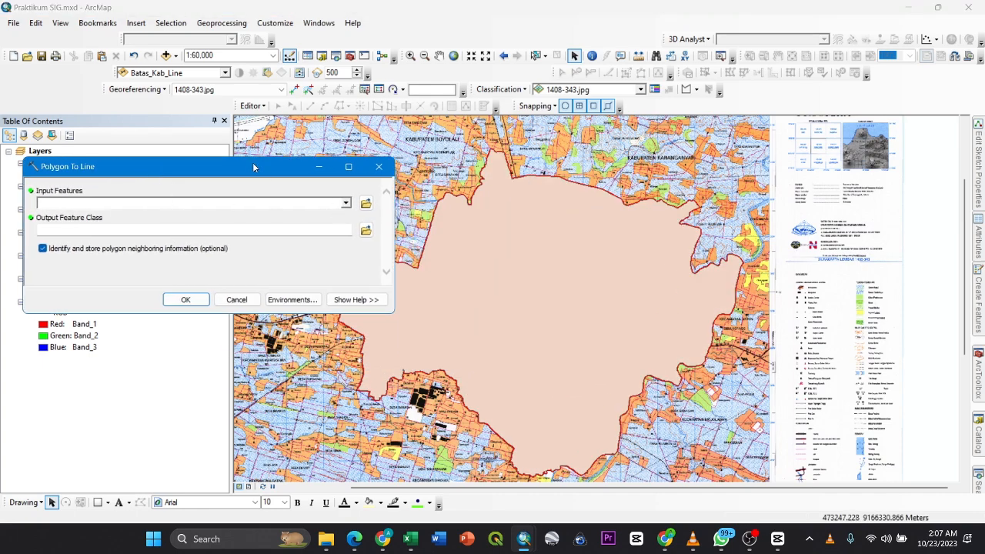
drag(252, 164, 406, 187)
click(54, 258)
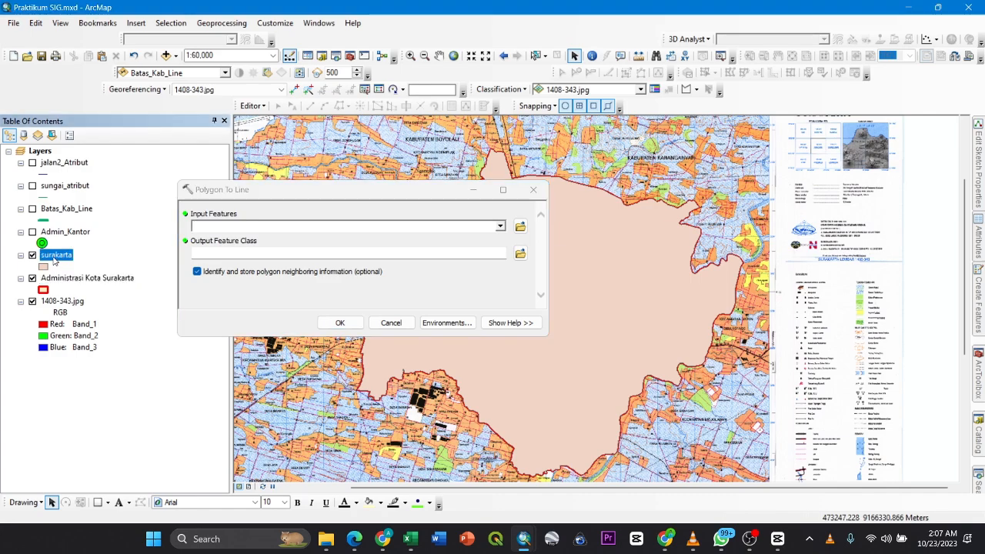
drag(54, 260, 213, 226)
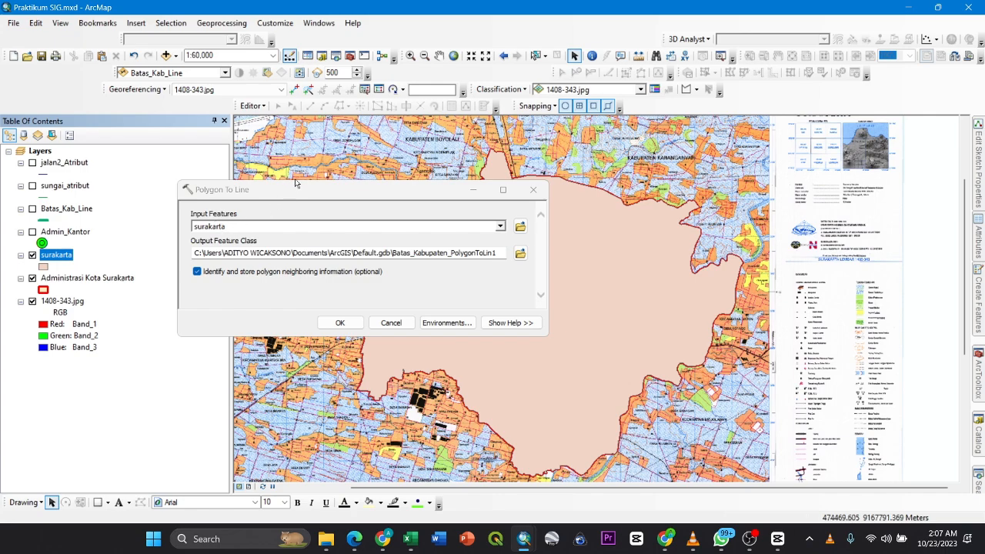
- Shorten the output feature class name to Batas_Kabupaten_ in Default.gdb
drag(295, 182, 298, 119)
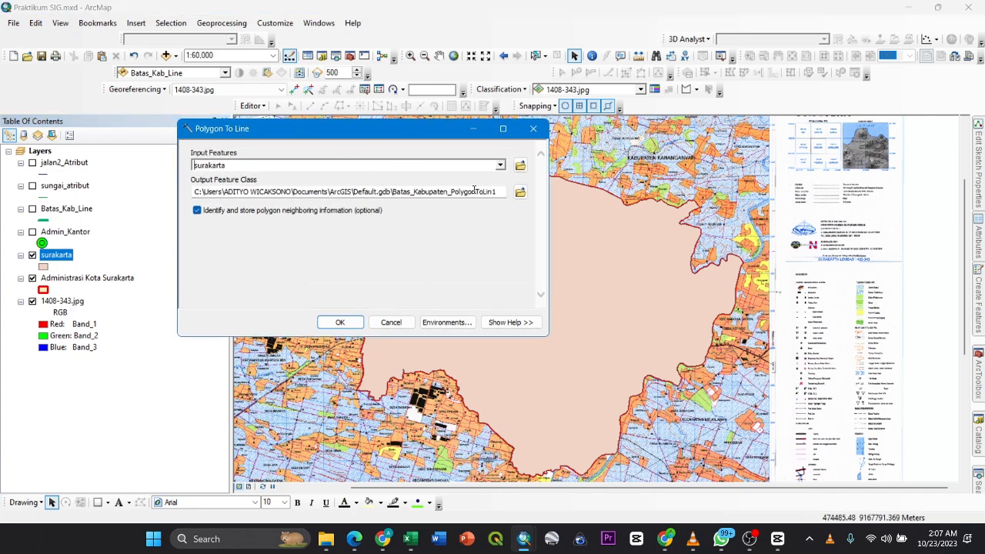
drag(498, 191, 452, 192)
key(BackSpace)
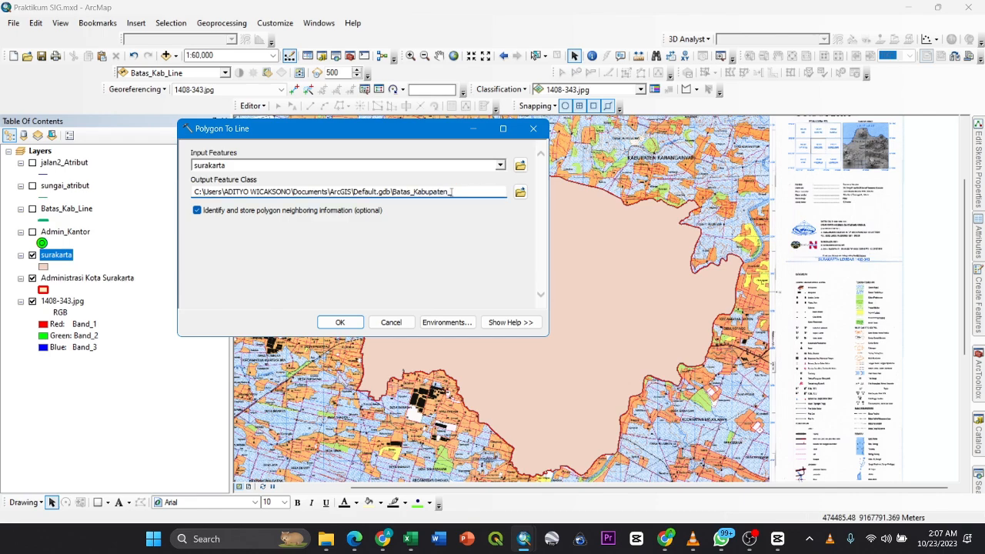
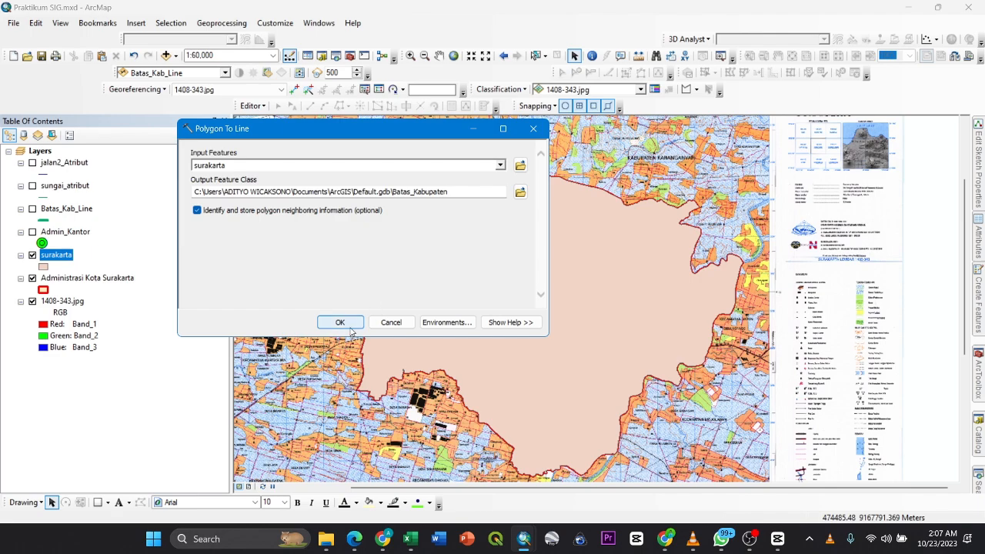
- Discard the Polygon To Line setup and view Batas_Kab_Line over the districts with surakarta hidden, ending with the line hidden too
click(532, 129)
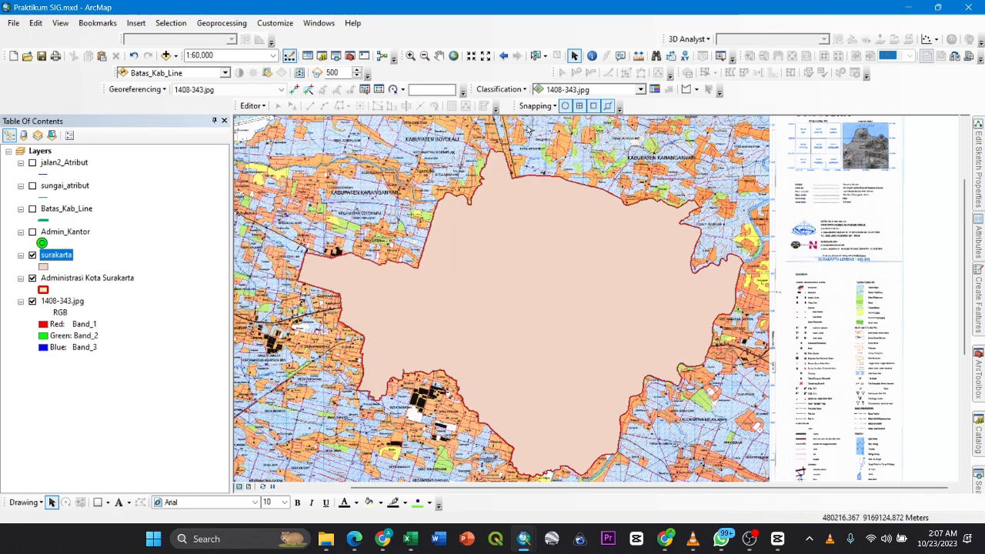
click(33, 209)
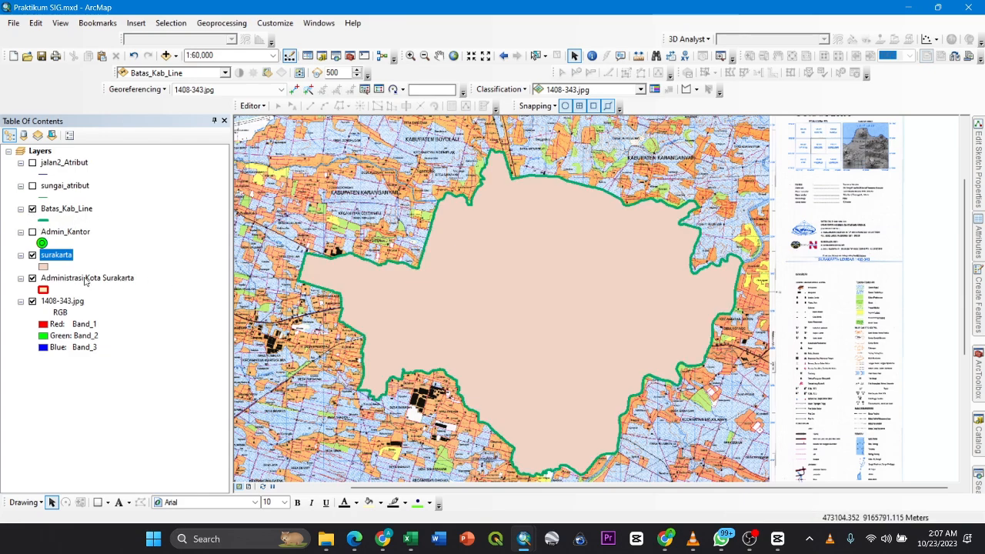
click(32, 255)
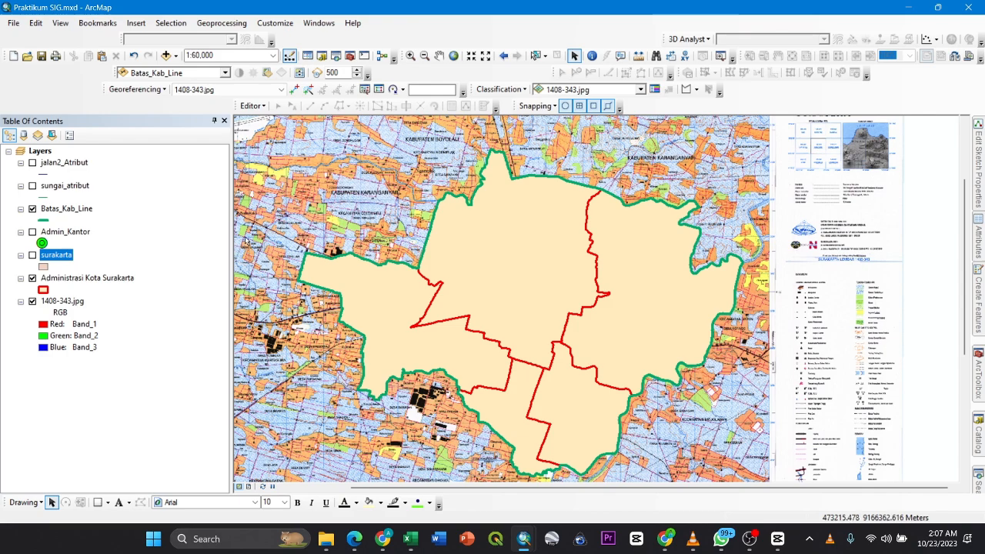
click(32, 209)
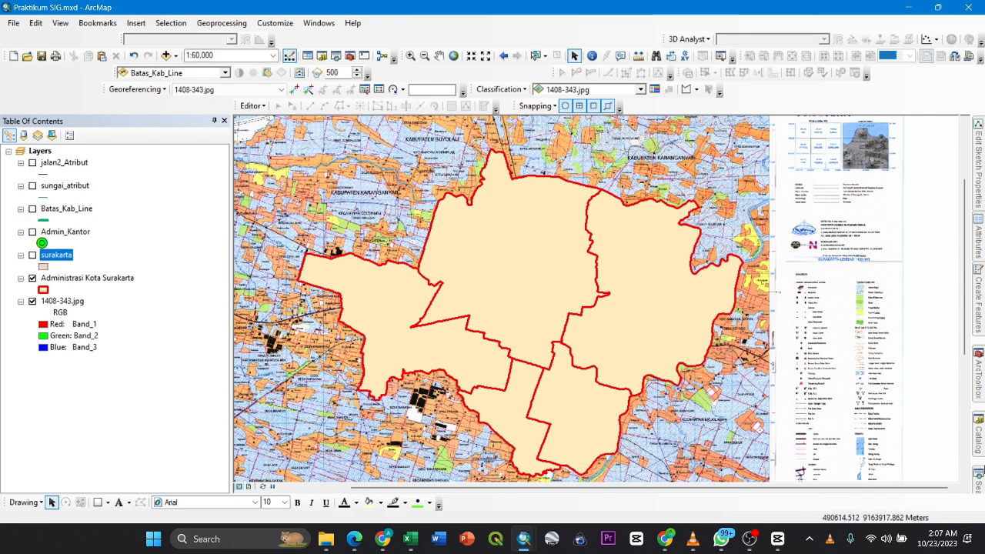
- Run Polygon To Line on the Administrasi Kota Surakarta layer, saving the output feature class as Batas_Kecamatan in Default.gdb
click(977, 480)
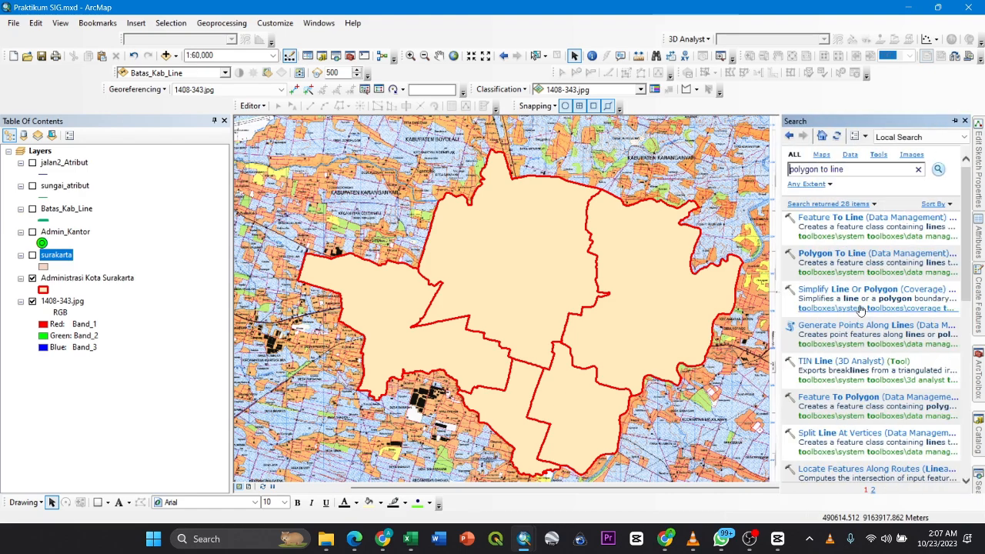
click(823, 254)
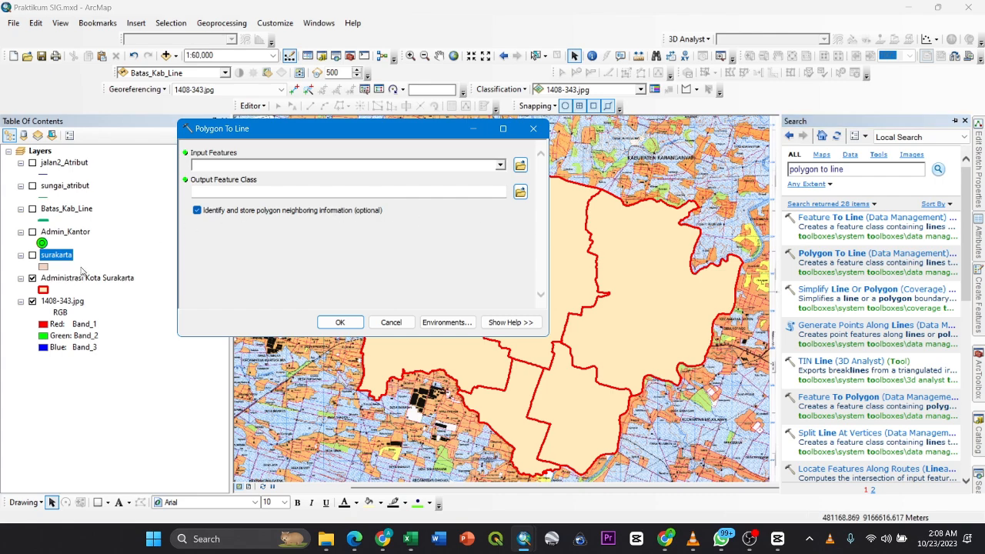
click(71, 279)
drag(71, 279, 228, 165)
drag(489, 191, 403, 192)
key(BackSpace)
key(BackSpace)
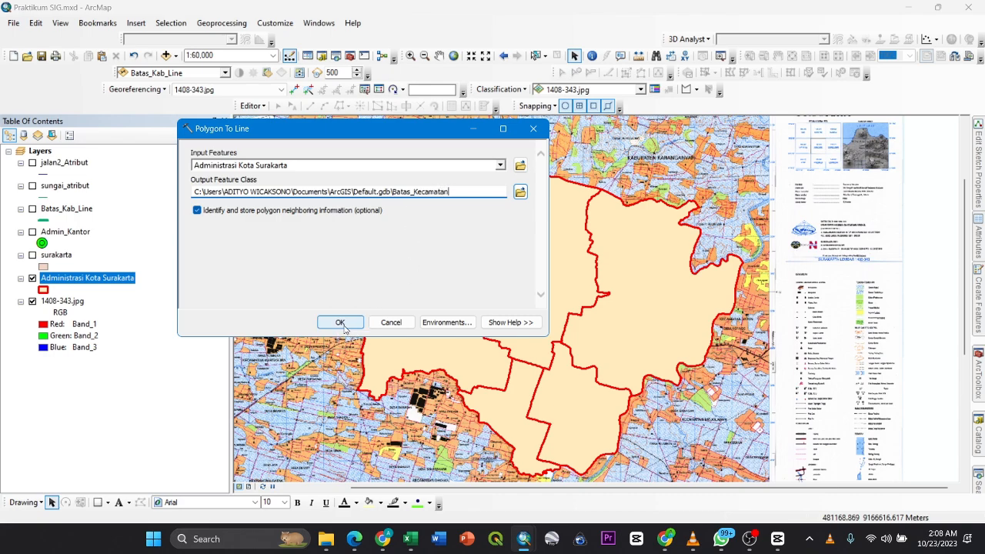
click(339, 322)
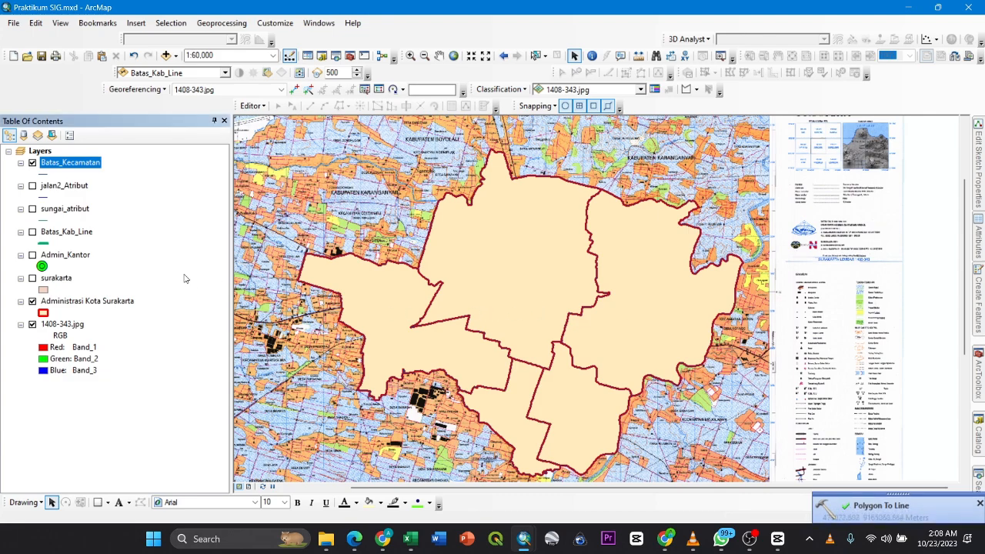
- Hide the Administrasi Kota Surakarta polygons and recolour the Batas_Kecamatan line symbol bright green
click(33, 302)
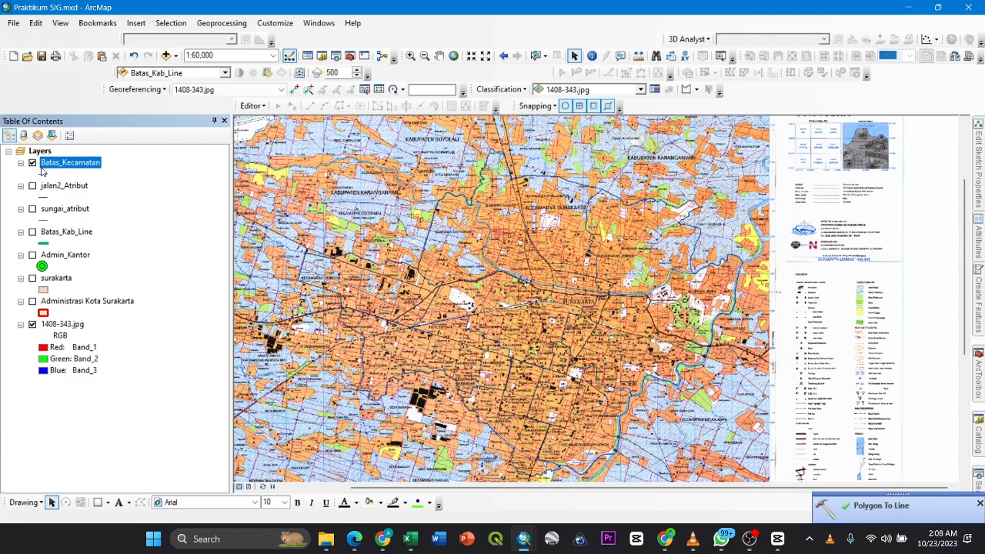
click(42, 171)
click(723, 185)
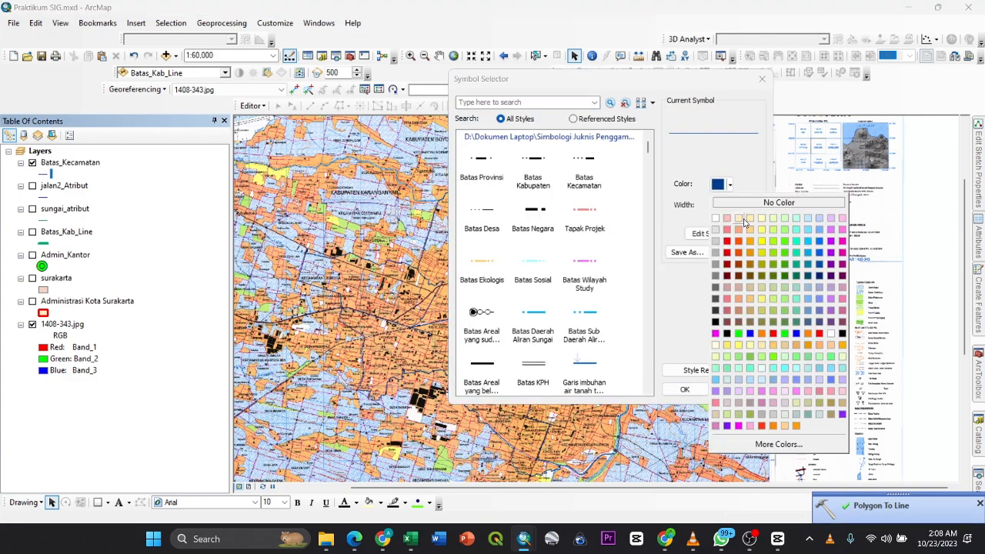
click(790, 252)
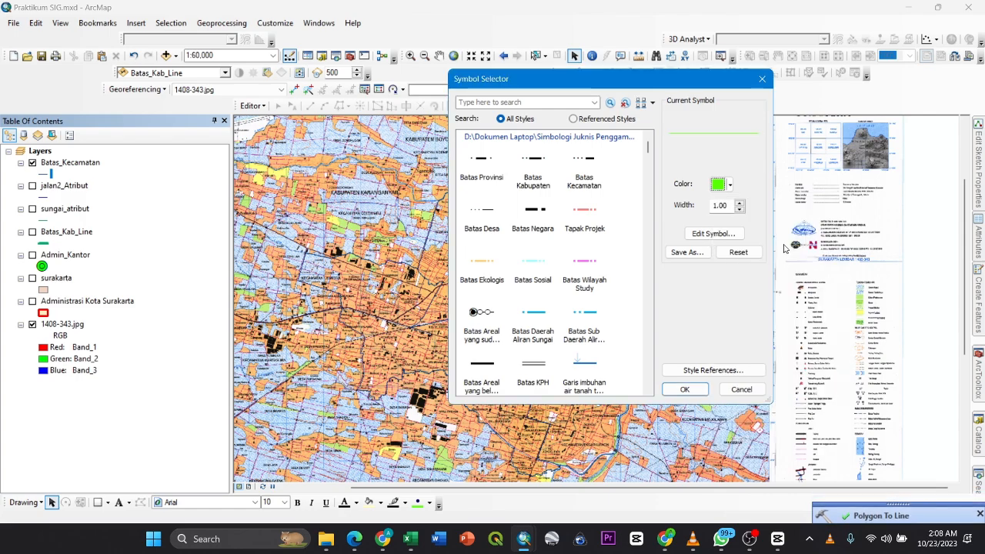
click(687, 389)
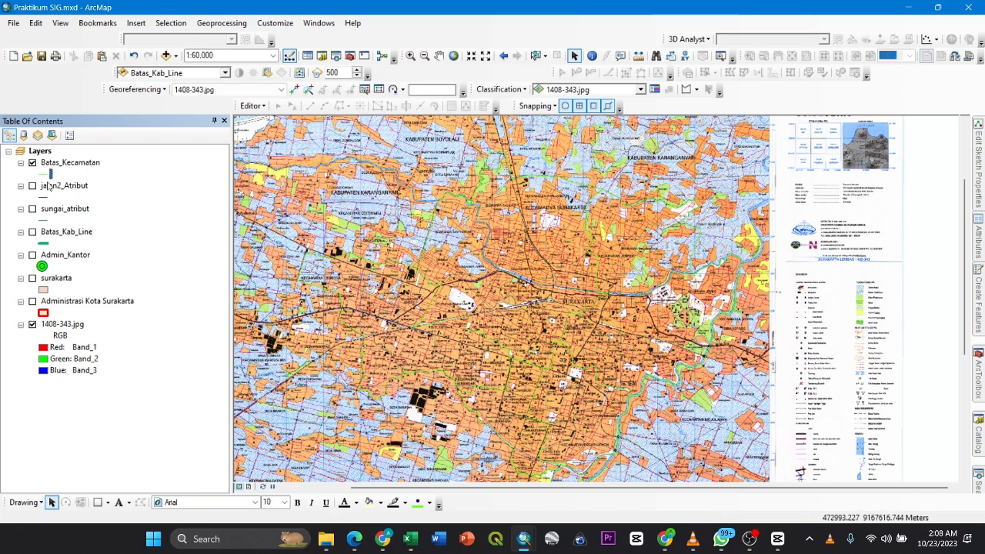
- Set the Batas_Kecamatan line symbol to a width of 2 and a slightly darker green
click(46, 175)
click(738, 202)
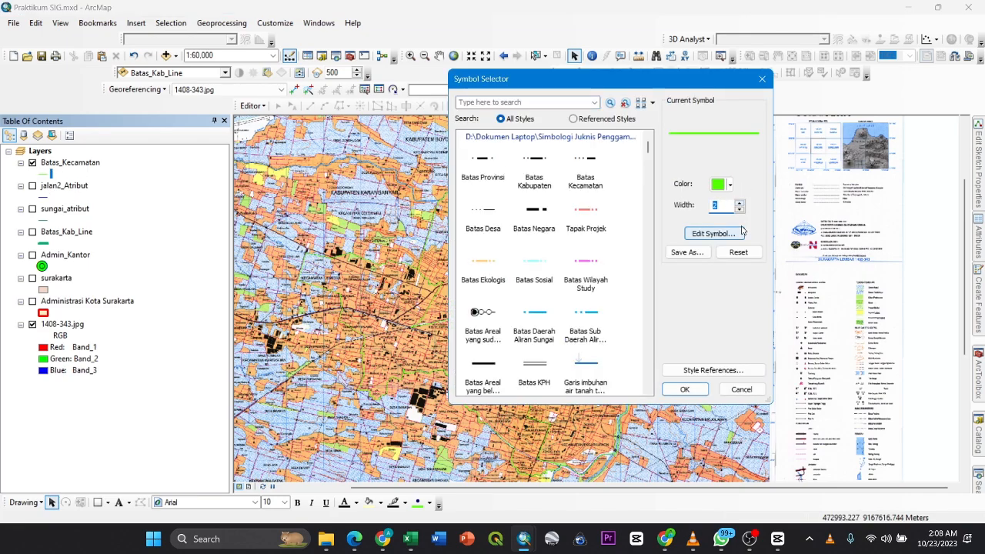
click(724, 183)
click(785, 251)
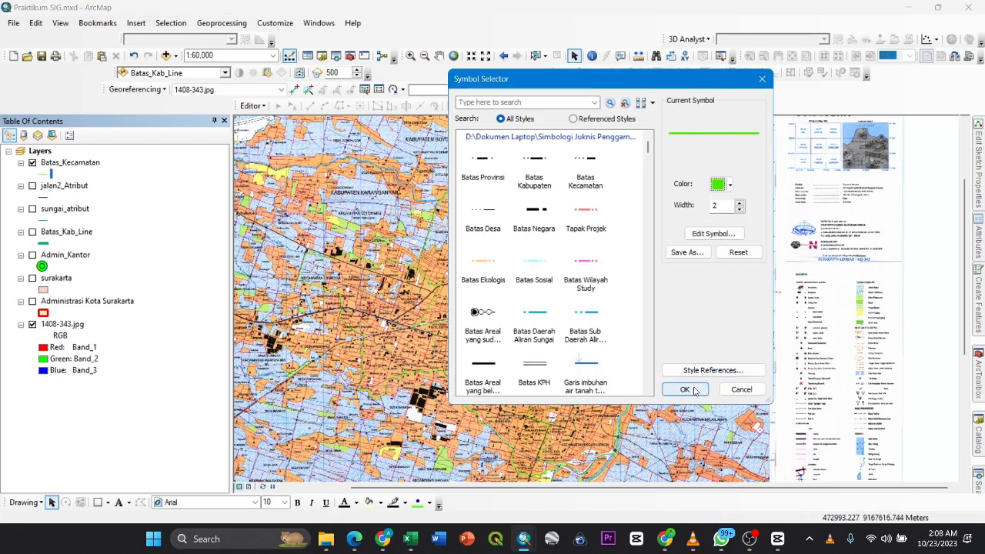
click(684, 389)
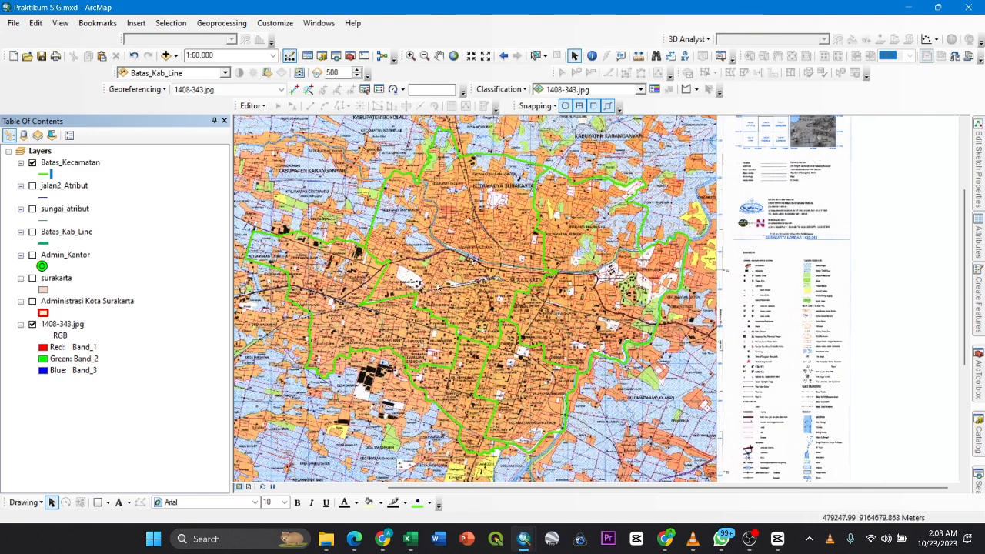
- Compare the Batas_Kecamatan lines with the Administrasi Kota Surakarta polygons and the 1408-343.jpg base map by toggling the layers' visibility
click(31, 325)
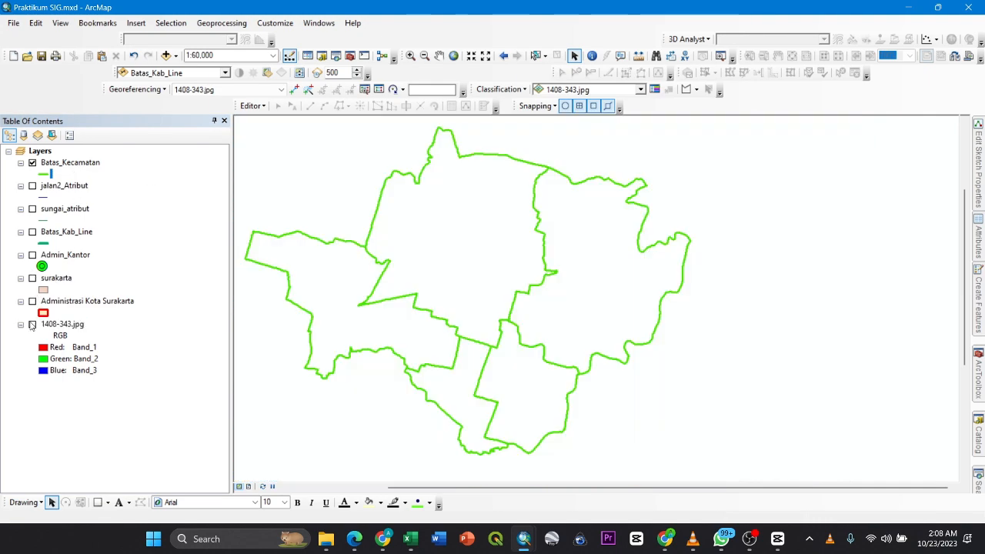
click(32, 301)
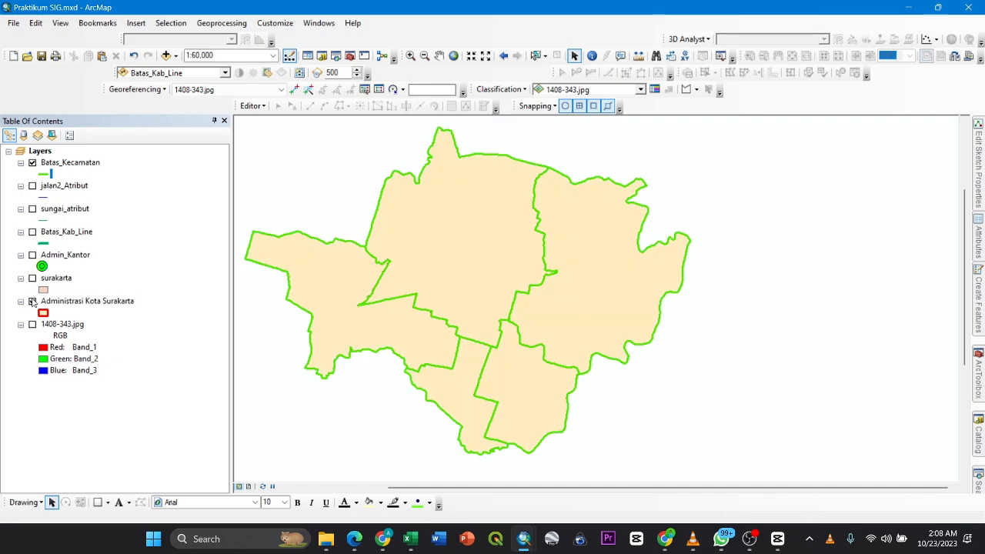
click(32, 163)
click(33, 302)
drag(383, 253, 459, 257)
drag(478, 298, 469, 271)
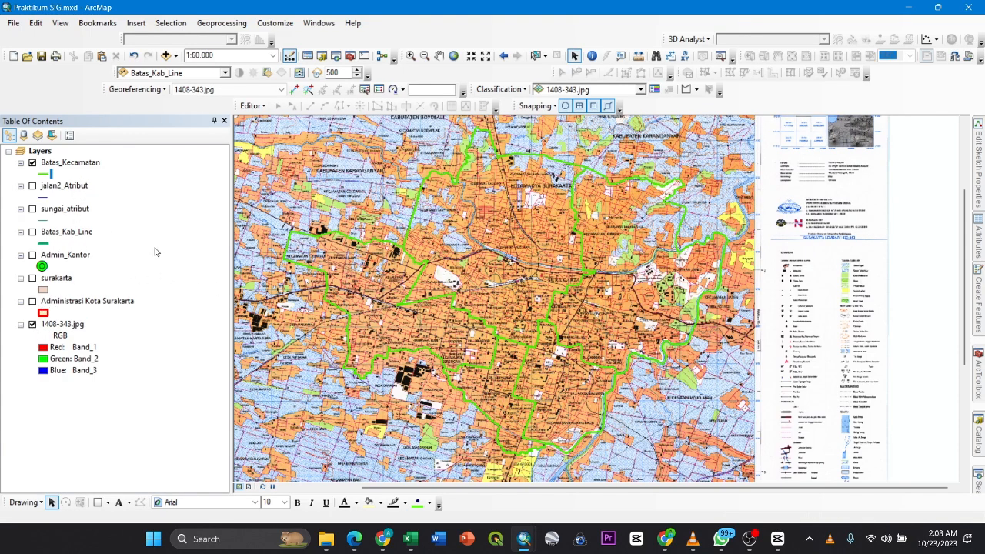
click(32, 163)
click(32, 163)
- Turn on the jalan2_Atribut road layer and check its attribute table, closing the table again
click(32, 185)
scroll(477, 266, down, 2)
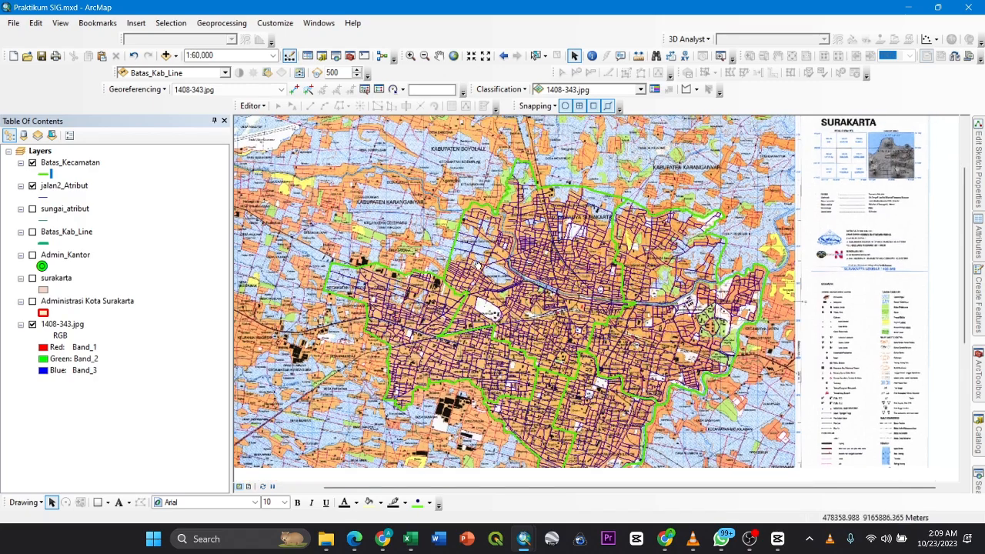
right_click(58, 189)
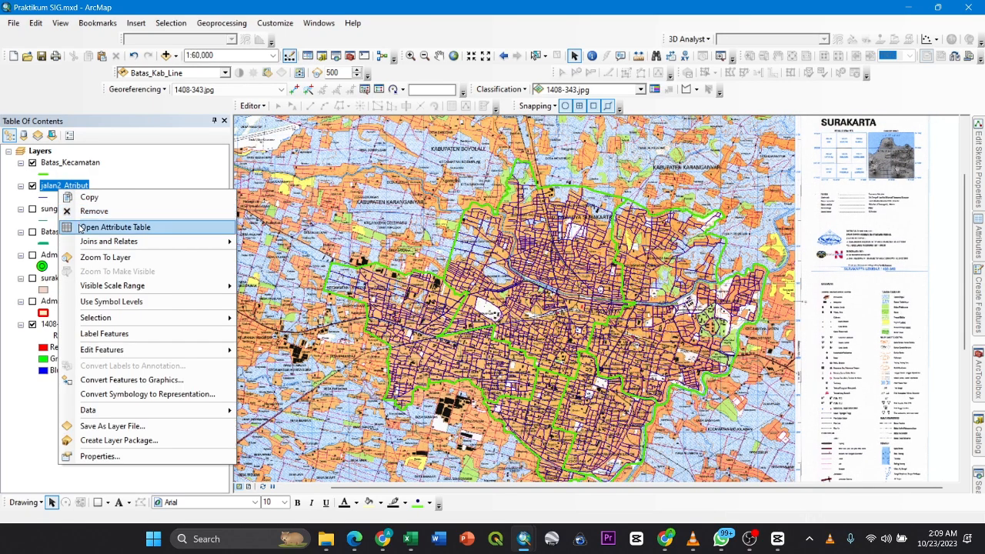
click(116, 223)
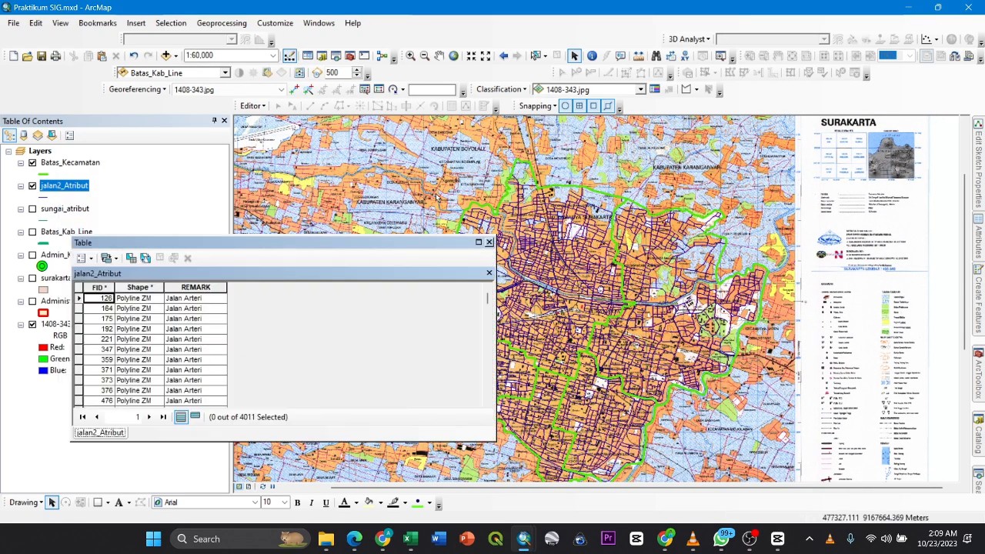
click(488, 242)
- Turn on the sungai_atribut, Batas_Kab_Line, Admin_Kantor, surakarta and Administrasi Kota Surakarta layers
click(33, 210)
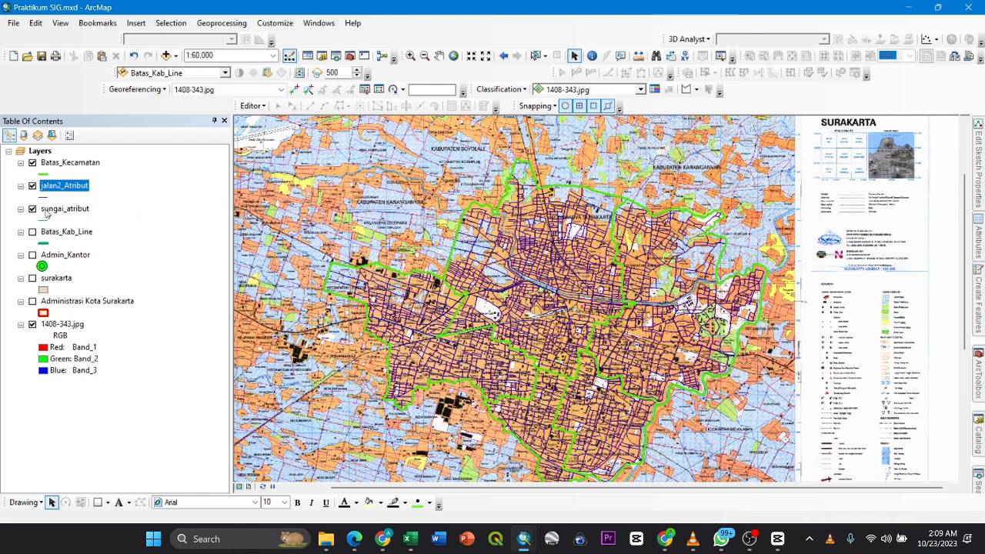
click(33, 233)
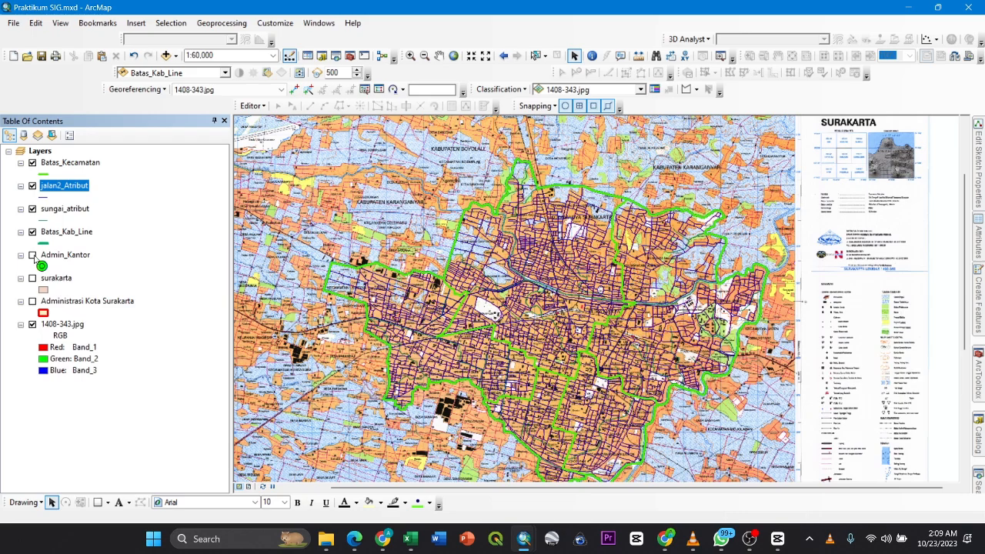
click(33, 255)
click(32, 278)
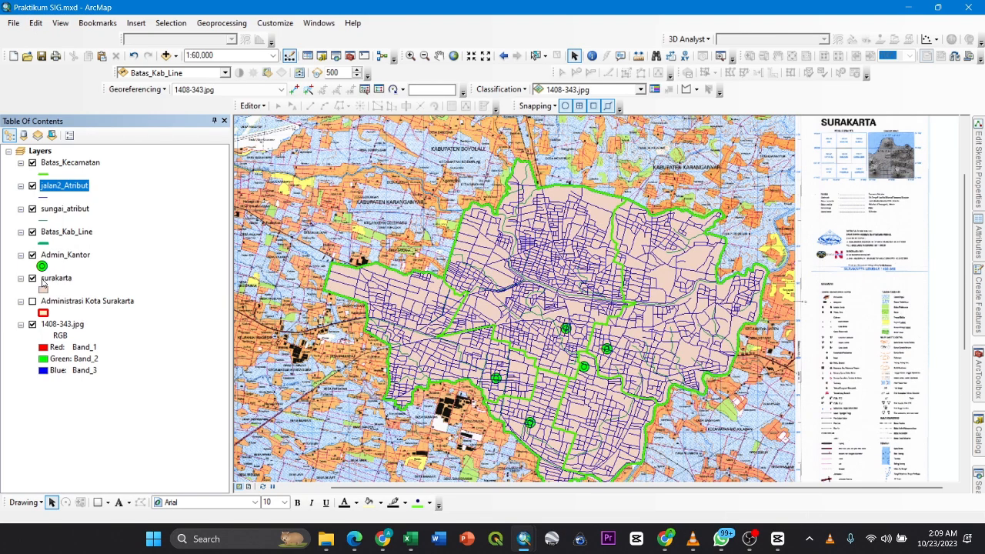
drag(332, 290, 289, 263)
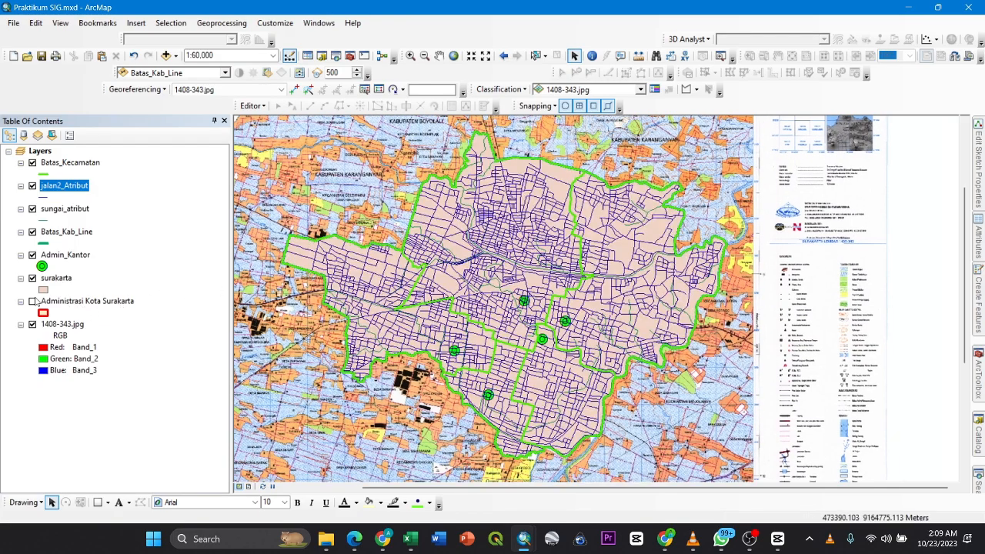
drag(270, 225, 300, 245)
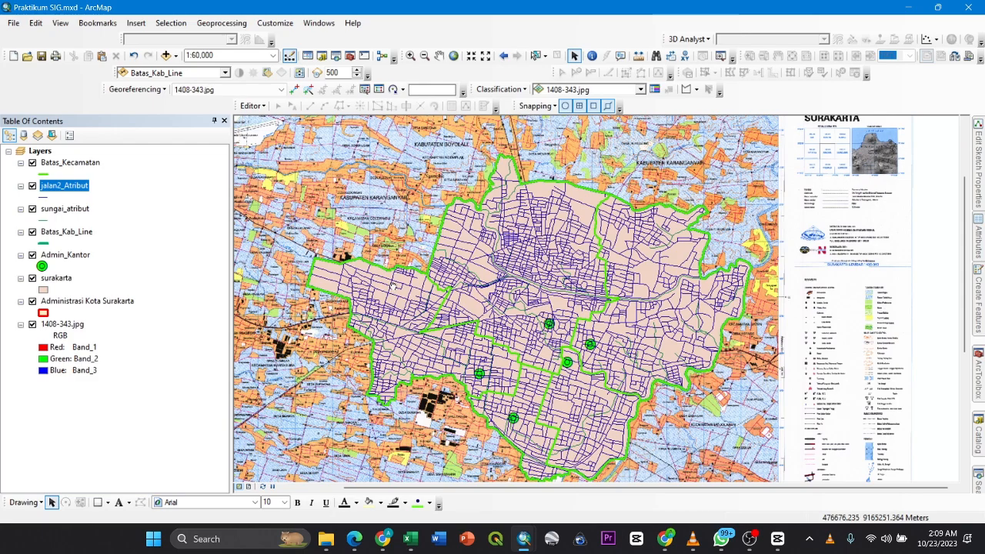
- Examine all the overlaid Surakarta layers against the full 1408-343.jpg base map sheet at several scales
drag(391, 285, 401, 267)
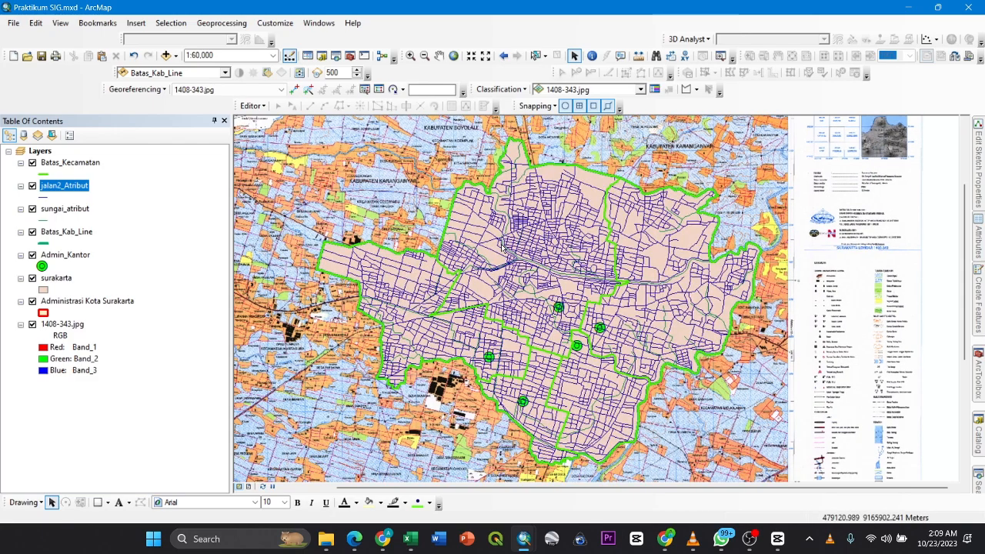
drag(362, 229, 349, 244)
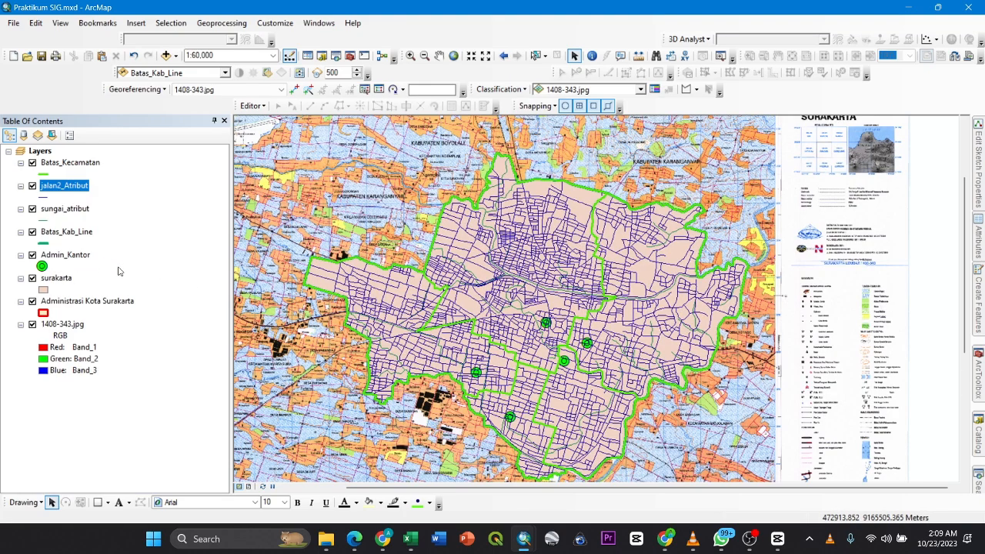
scroll(466, 271, down, 4)
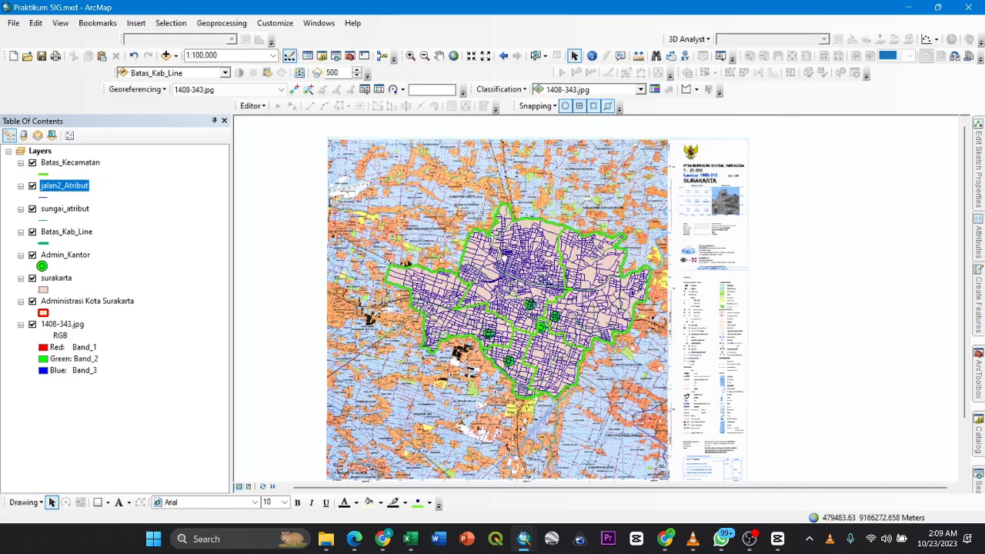
drag(480, 274, 411, 228)
drag(531, 267, 613, 302)
scroll(604, 306, up, 1)
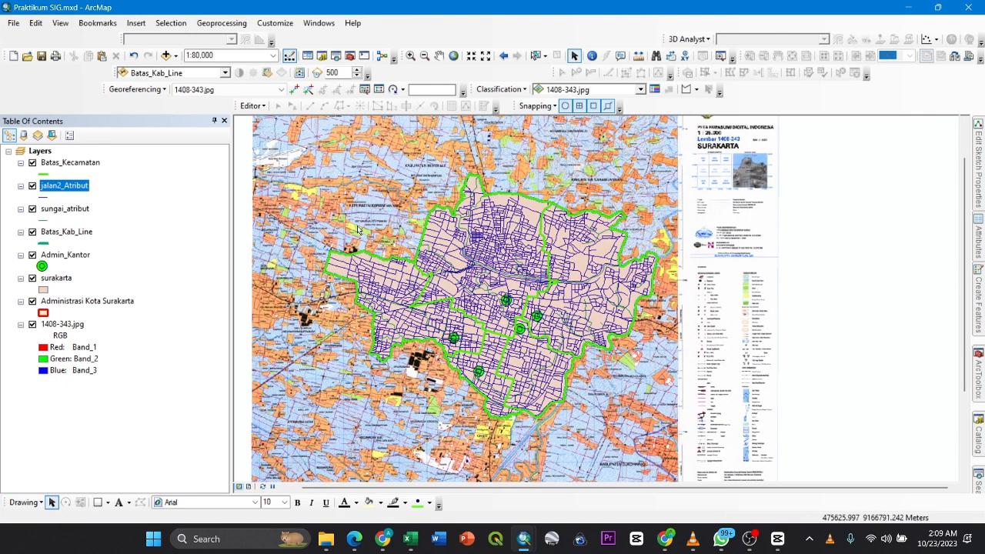
drag(391, 206, 431, 254)
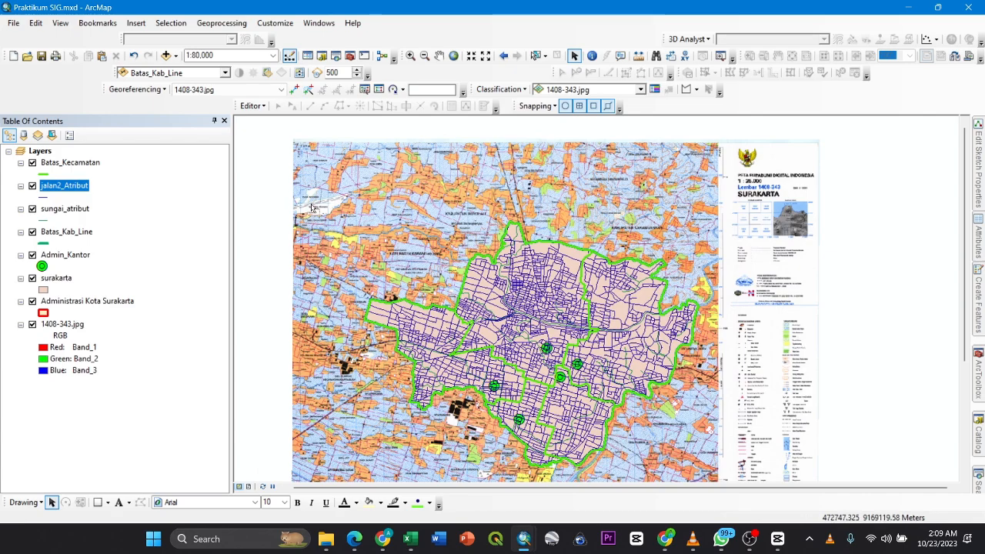
drag(395, 202, 342, 185)
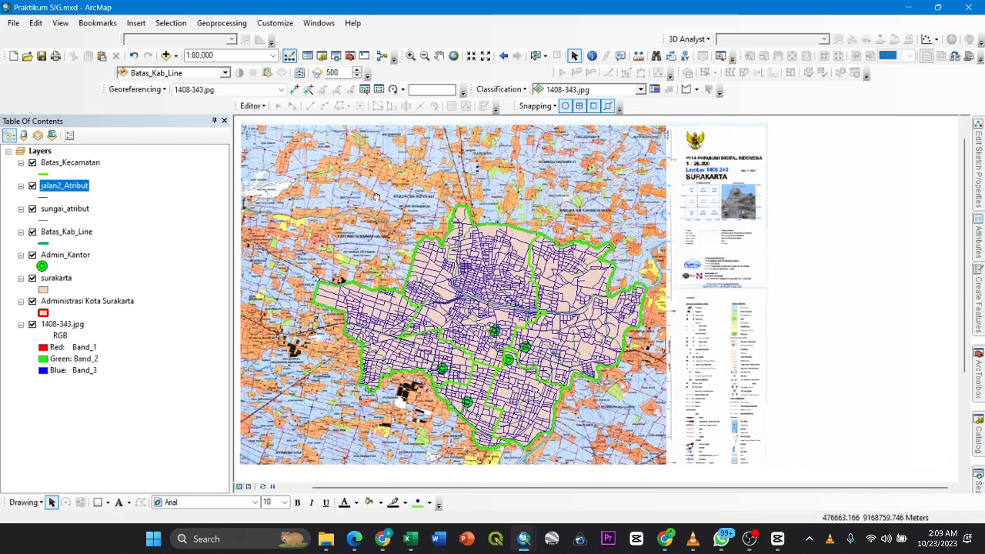